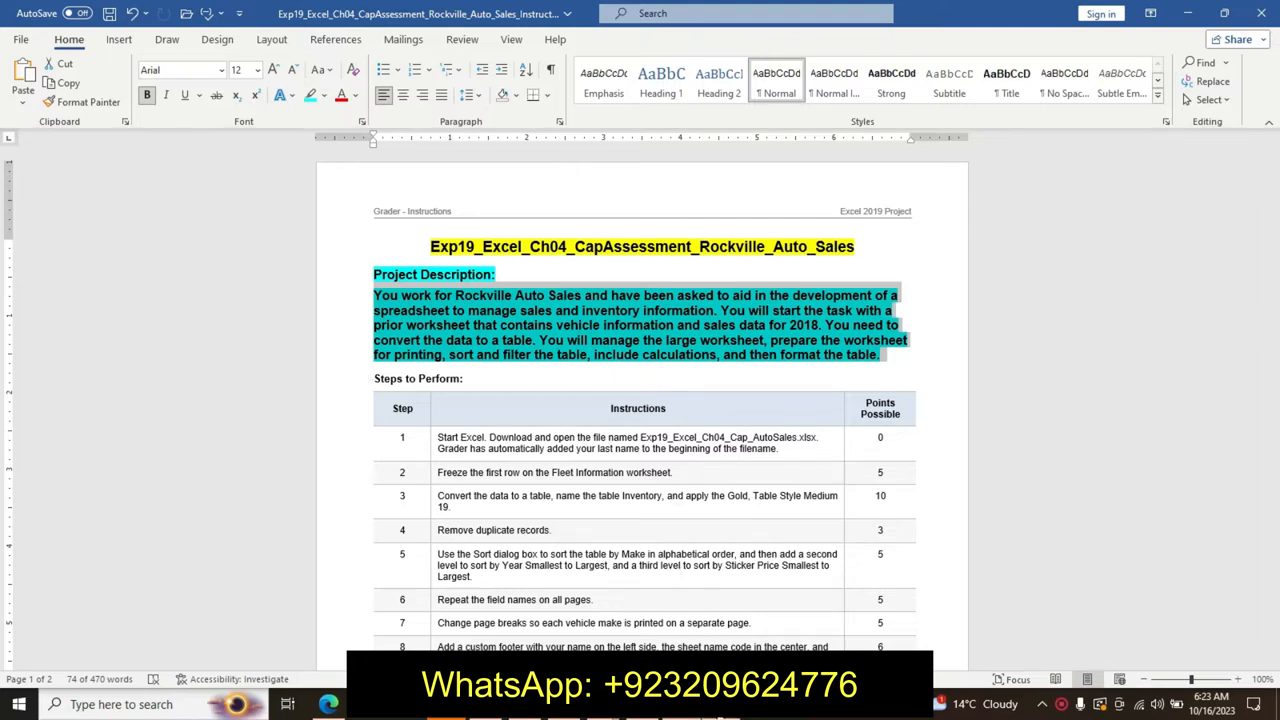
Step: Check the Fleet Information data in Excel, and undo the formatting of the title and project description in the Word instructions
key("alt+Tab")
left_click(328, 287)
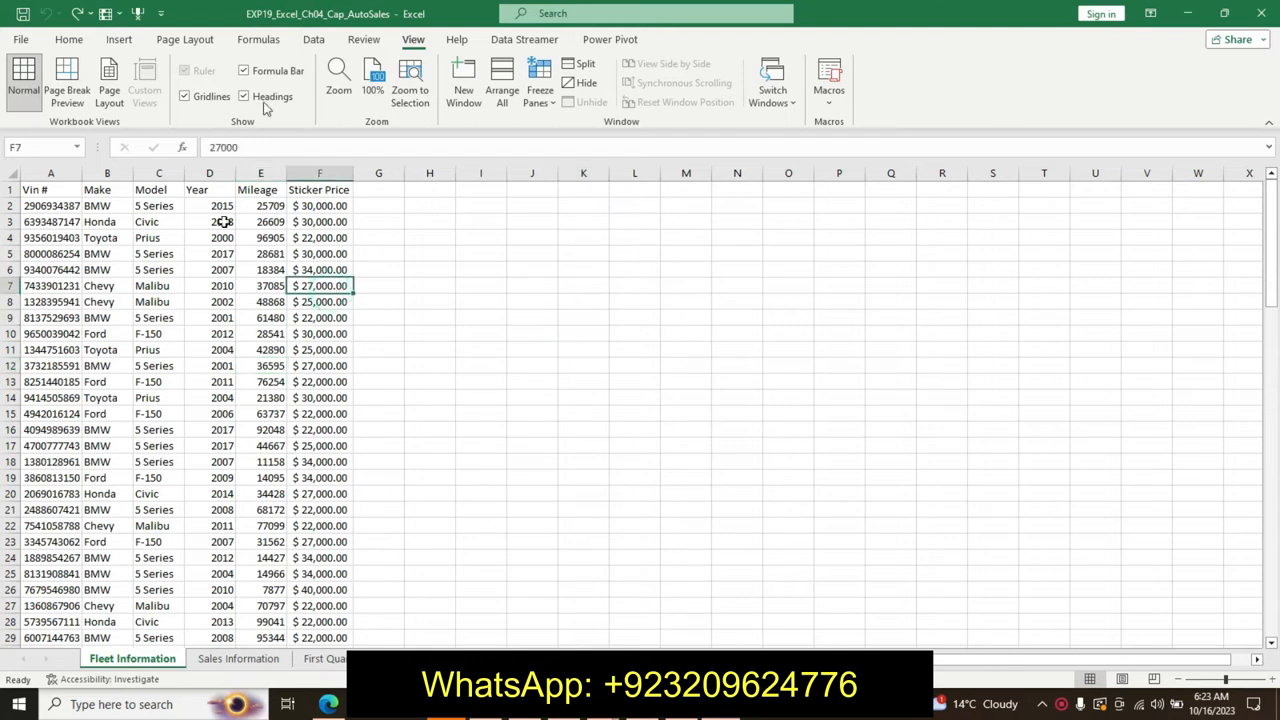
key("alt+Tab")
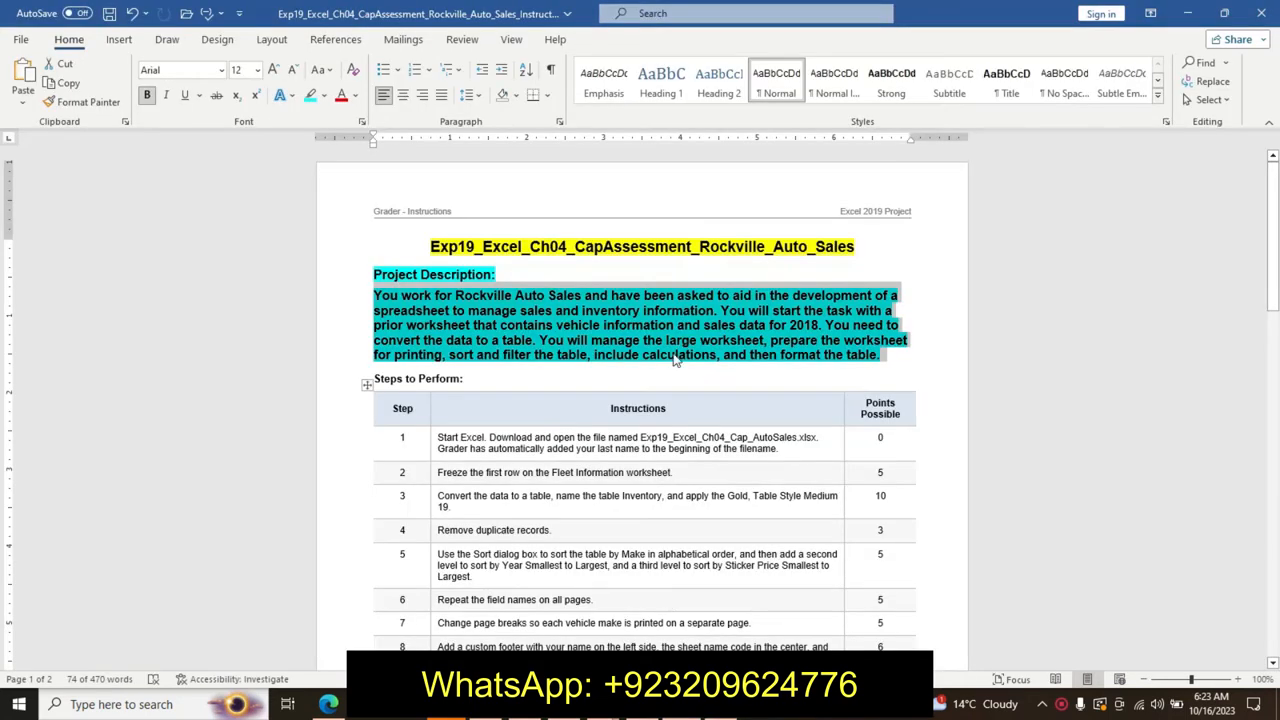
key("ctrl+z")
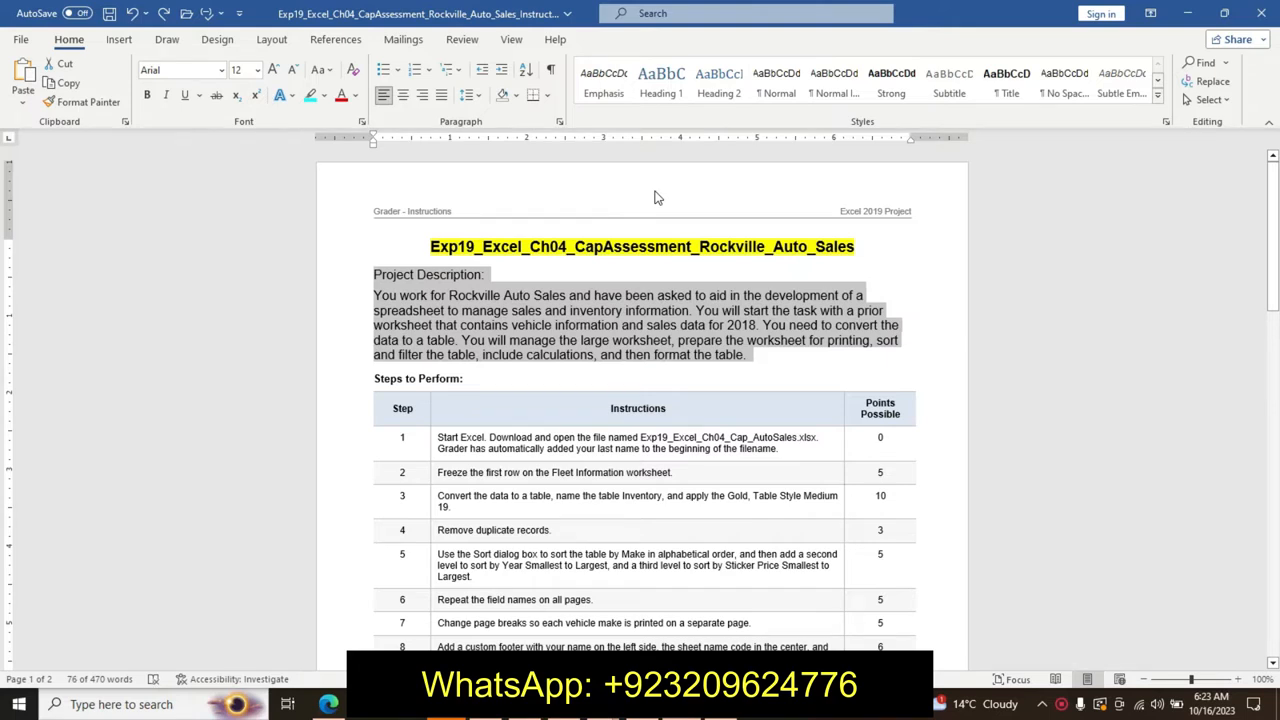
key("ctrl+z")
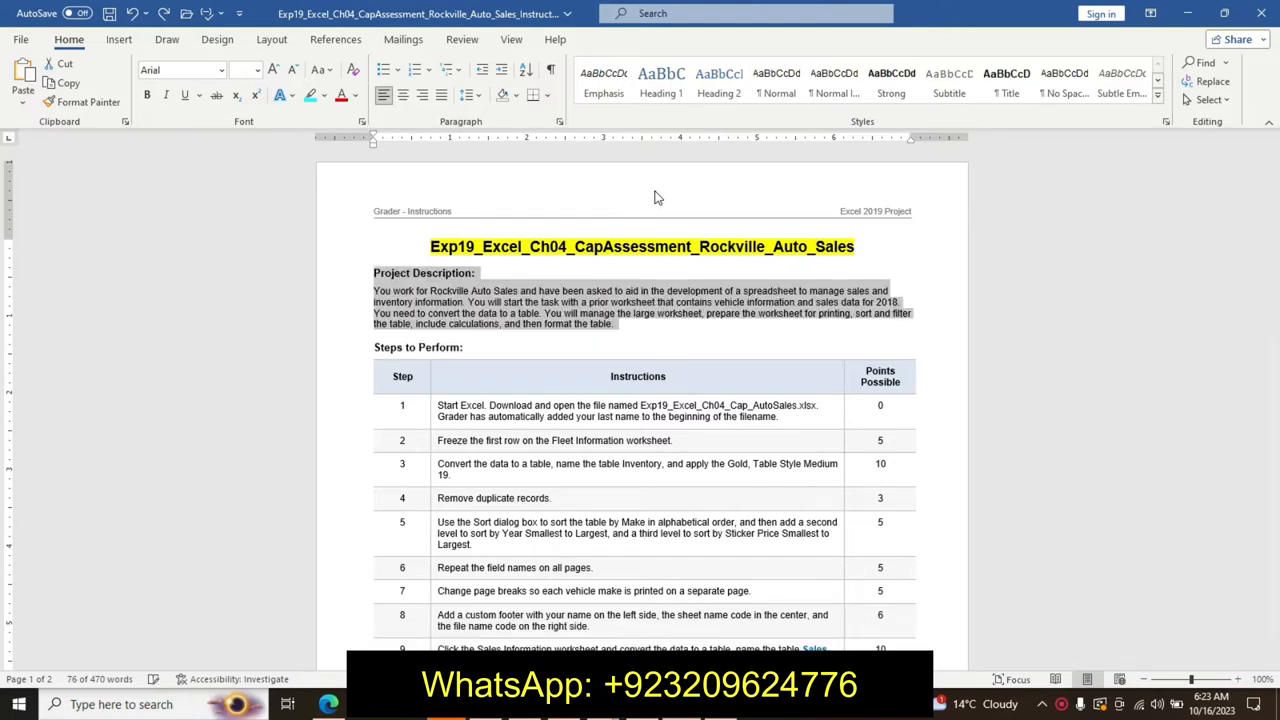
key("ctrl+z")
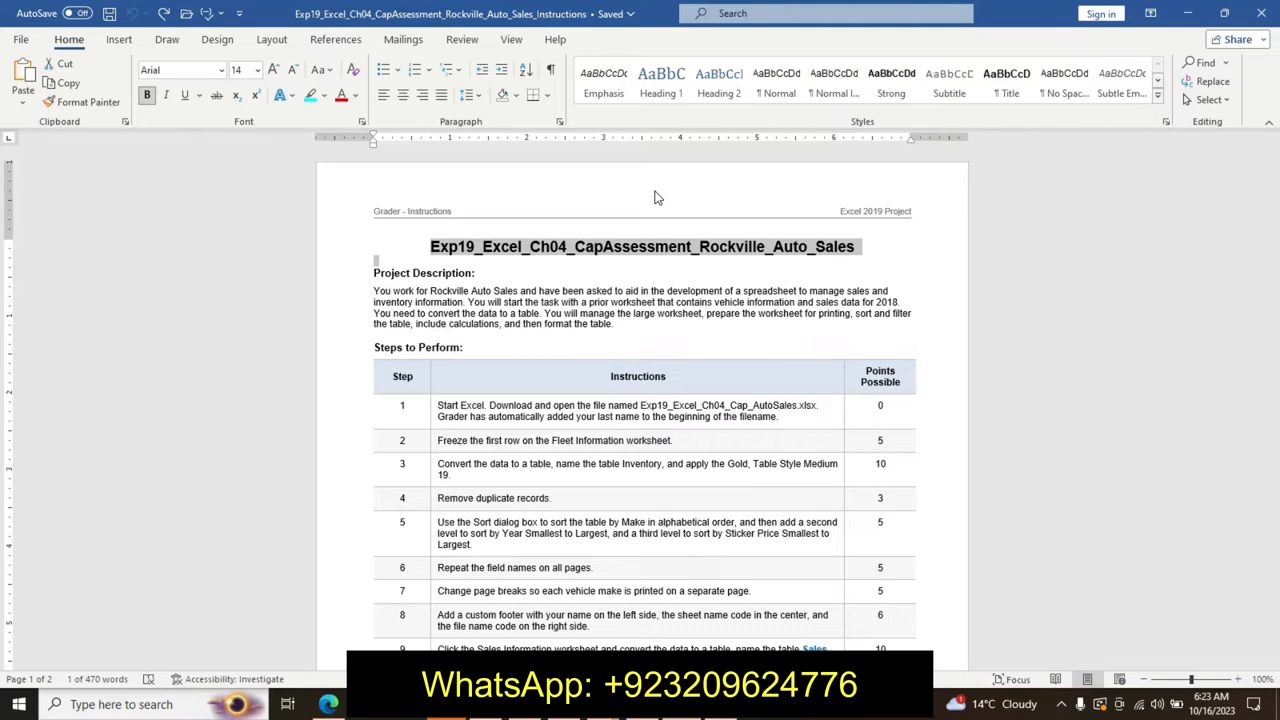
Step: Highlight the step 1 instruction in turquoise and make its file name 12-point bold red text with yellow highlighting
left_click(434, 411)
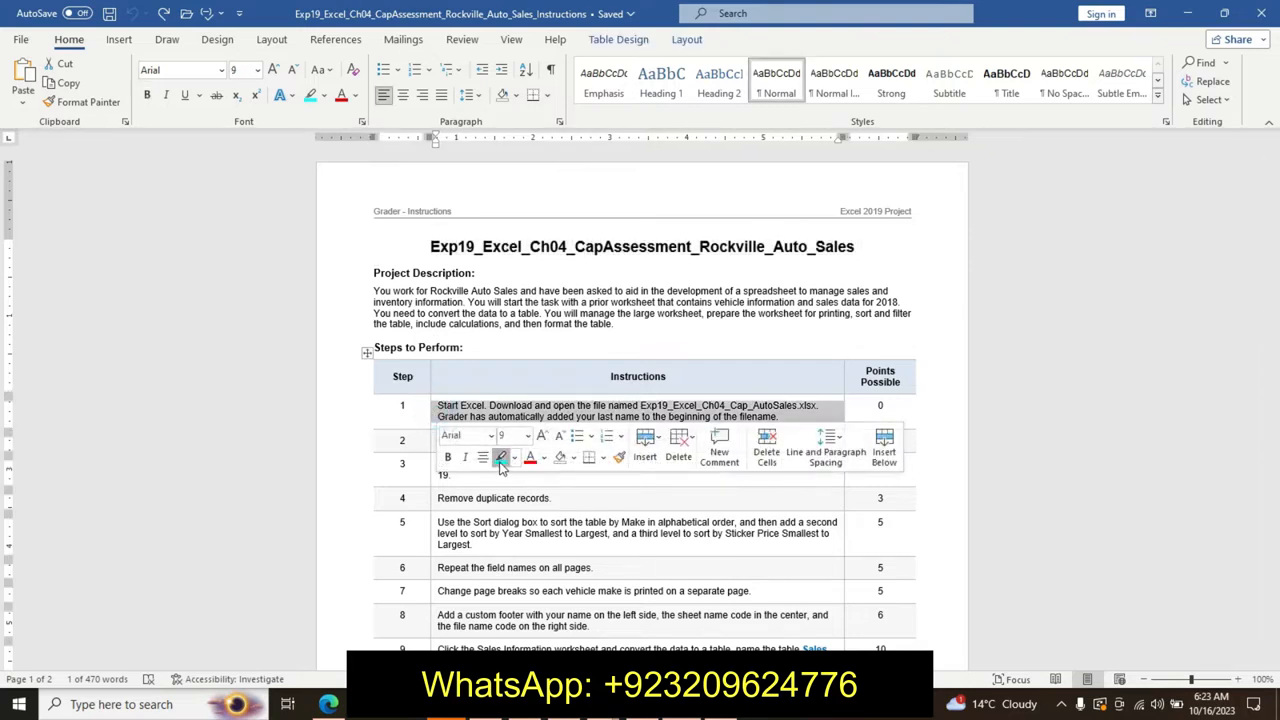
left_click(501, 459)
left_click_drag(641, 405, 821, 405)
left_click(900, 429)
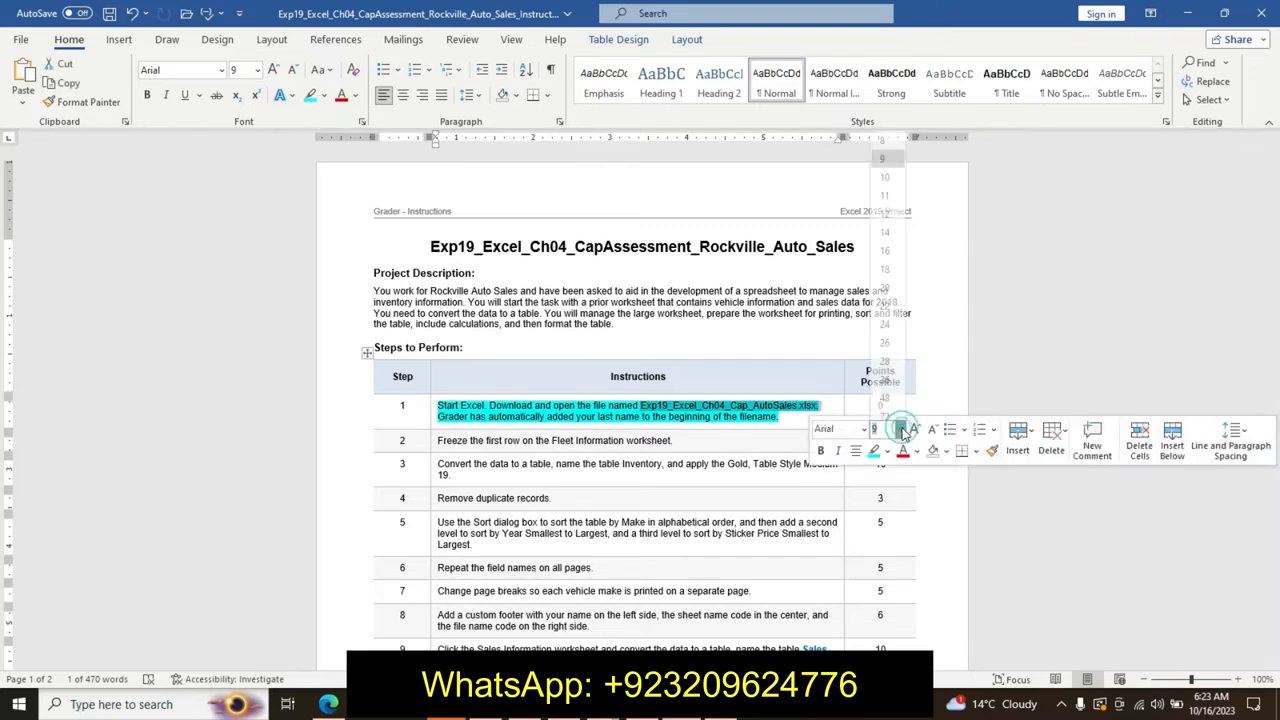
left_click(884, 206)
left_click(820, 451)
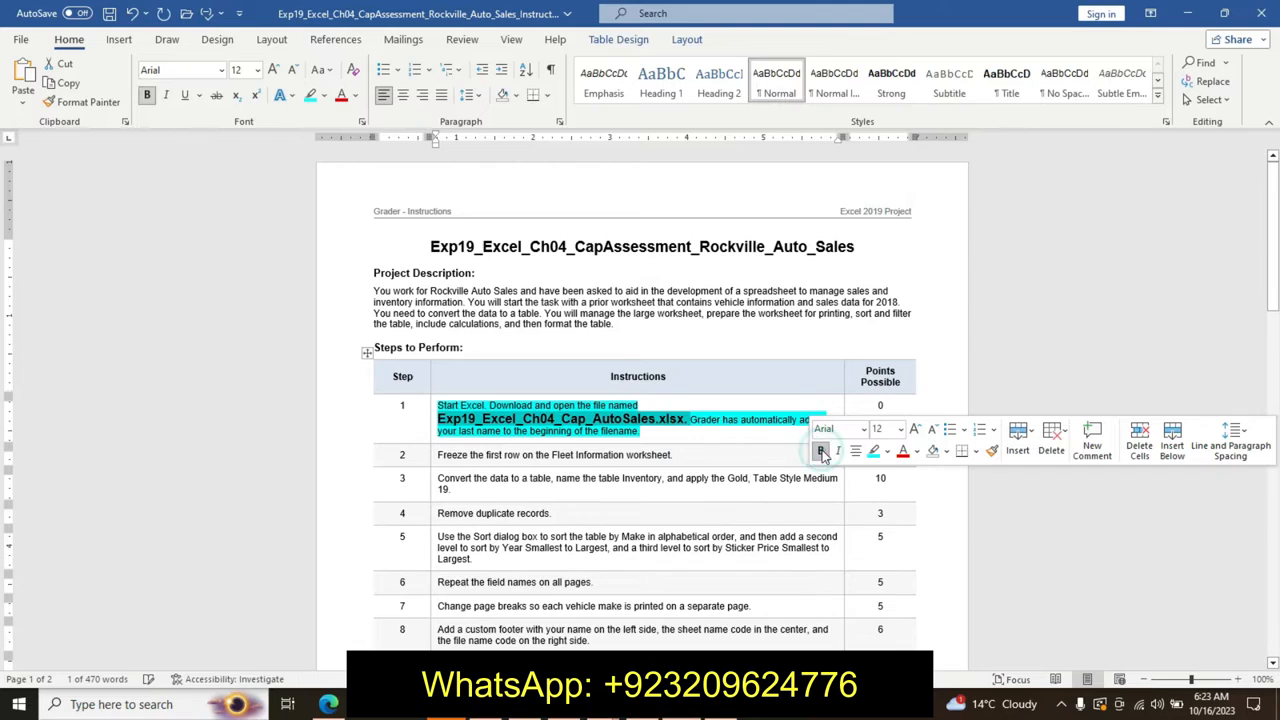
left_click(888, 452)
left_click(884, 478)
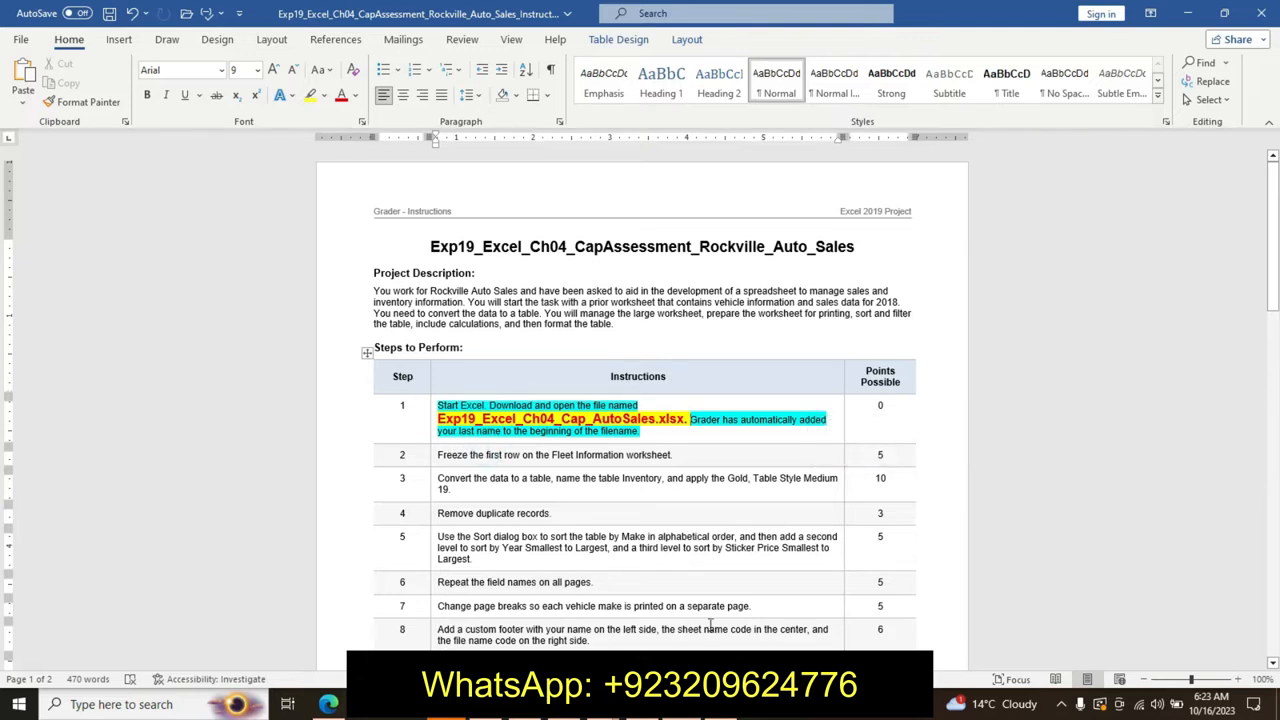
Step: Switch to the Excel workbook and look through its Fleet Information, Sales Information and First Quarter worksheets, rechecking the Word instructions
left_click(680, 704)
left_click(615, 425)
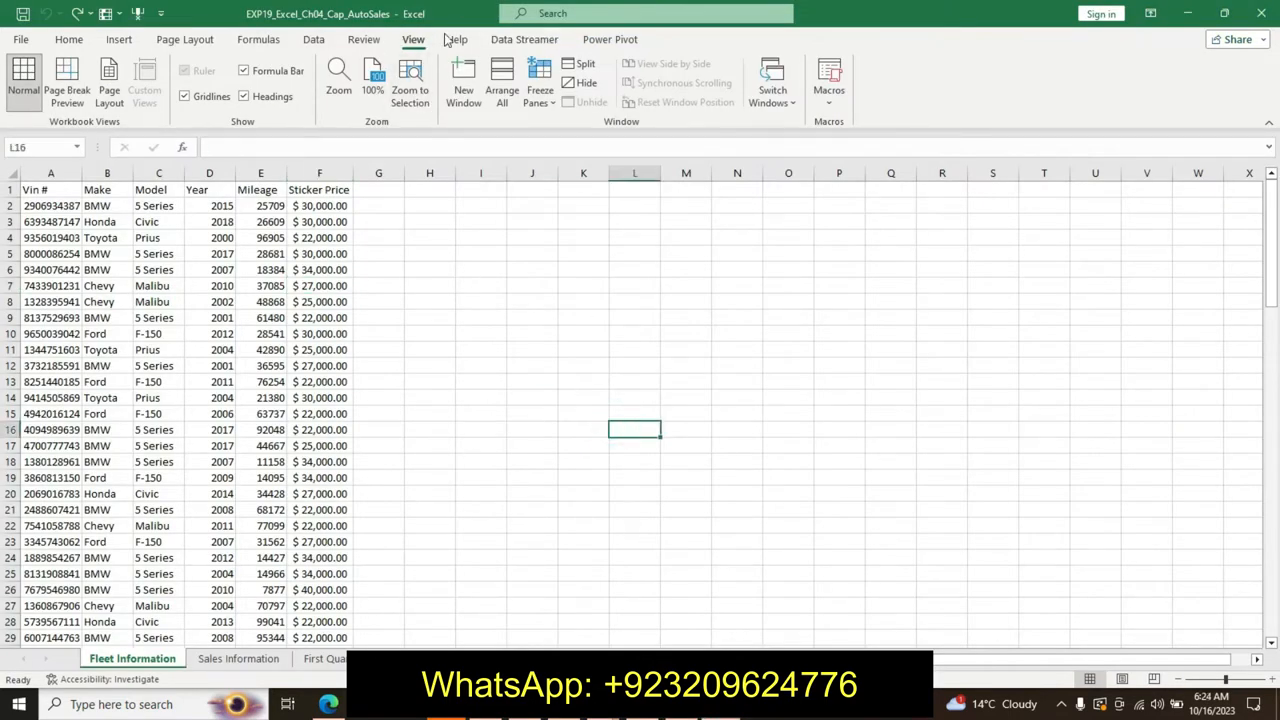
left_click(72, 39)
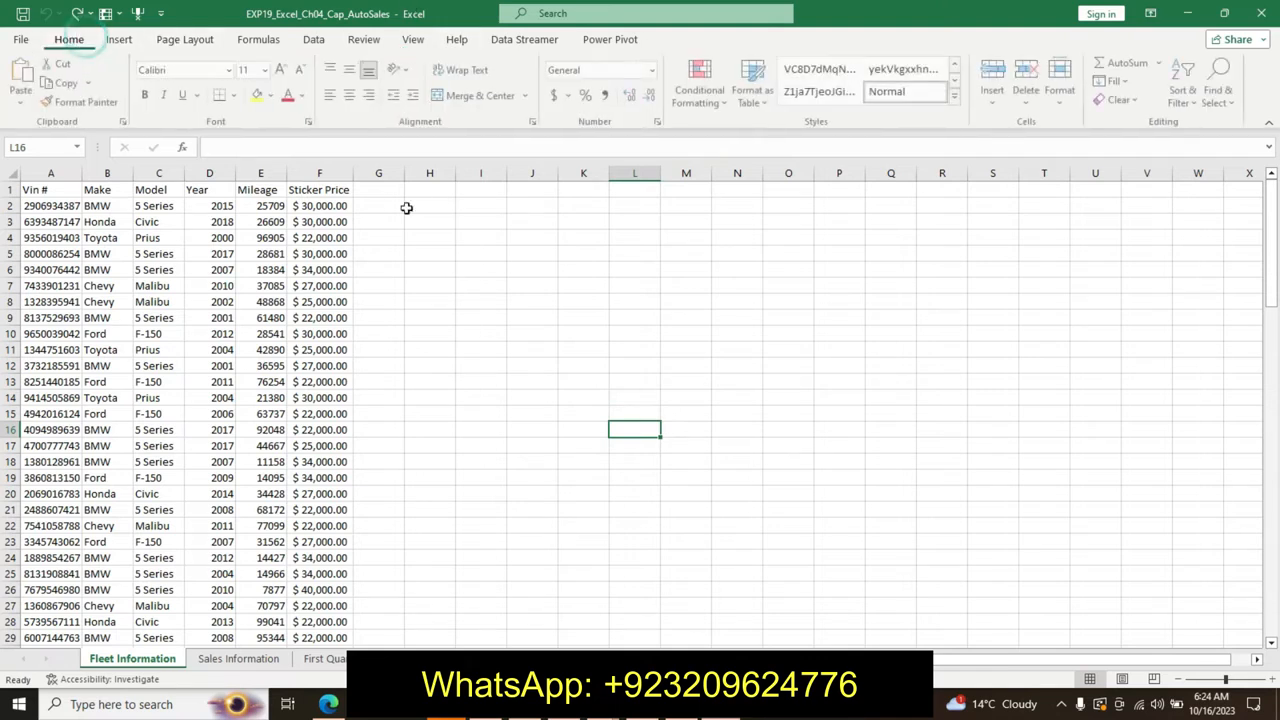
left_click(686, 704)
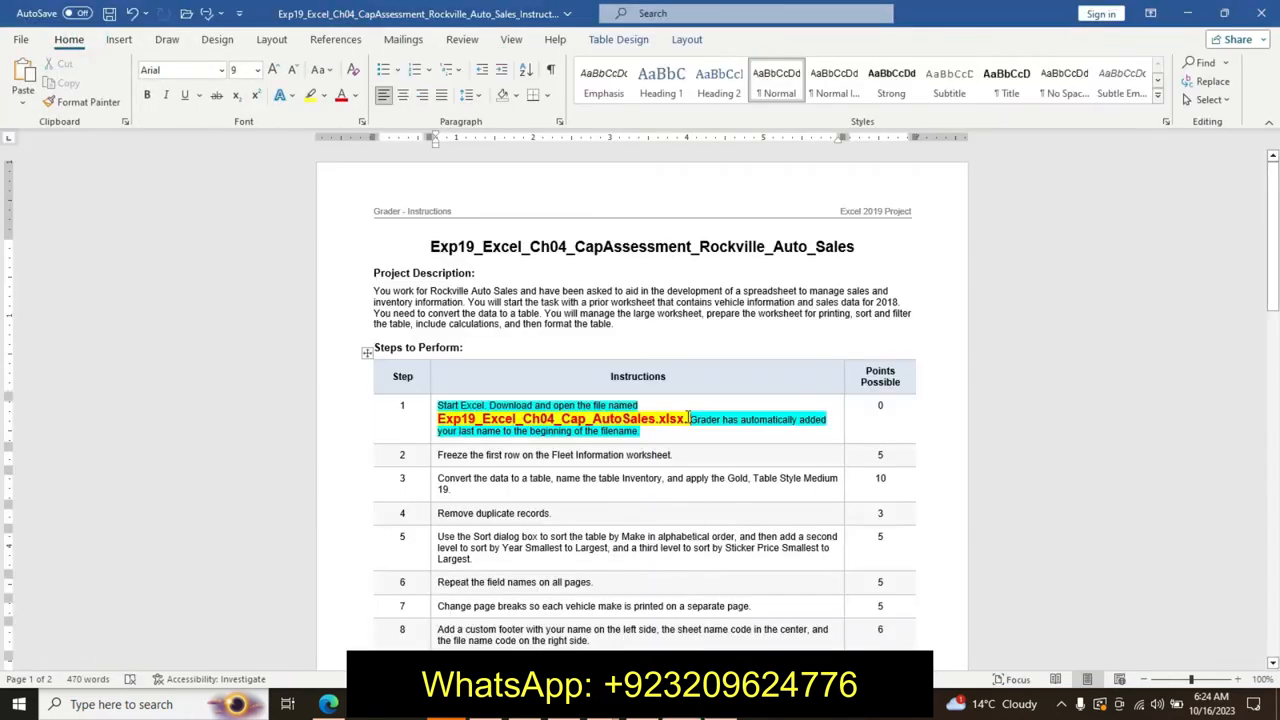
left_click(610, 704)
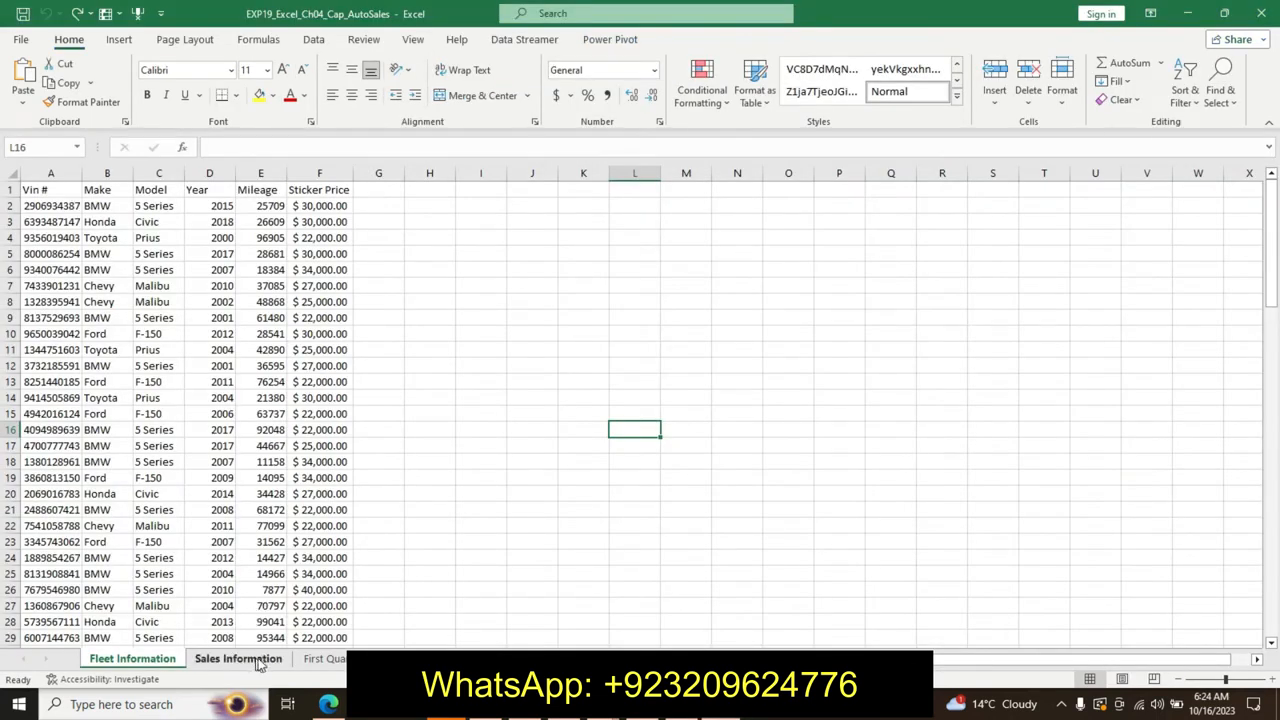
left_click(245, 658)
left_click(318, 658)
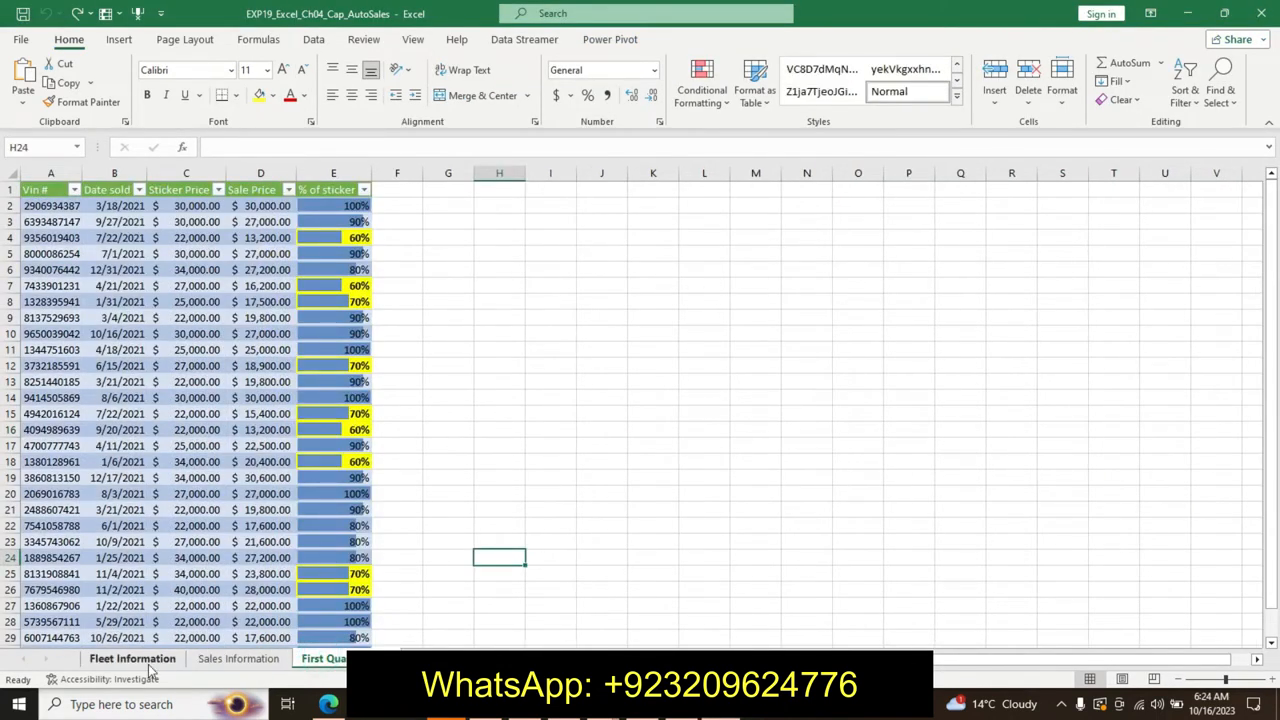
left_click(140, 658)
left_click(255, 658)
left_click(325, 658)
left_click(262, 658)
left_click(128, 658)
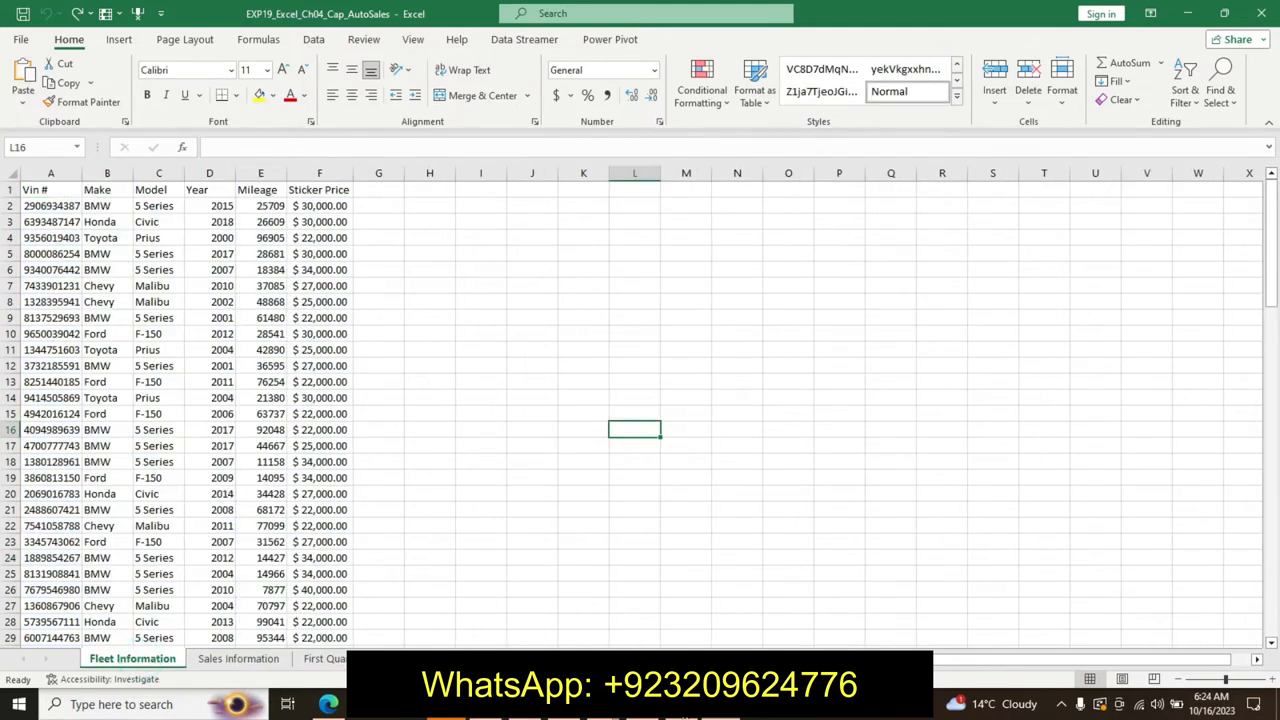
Step: Switch to the Word instructions and undo all formatting applied to the step 1 instruction
left_click(682, 705)
key("ctrl+z")
key("ctrl+z")
key("ctrl+z")
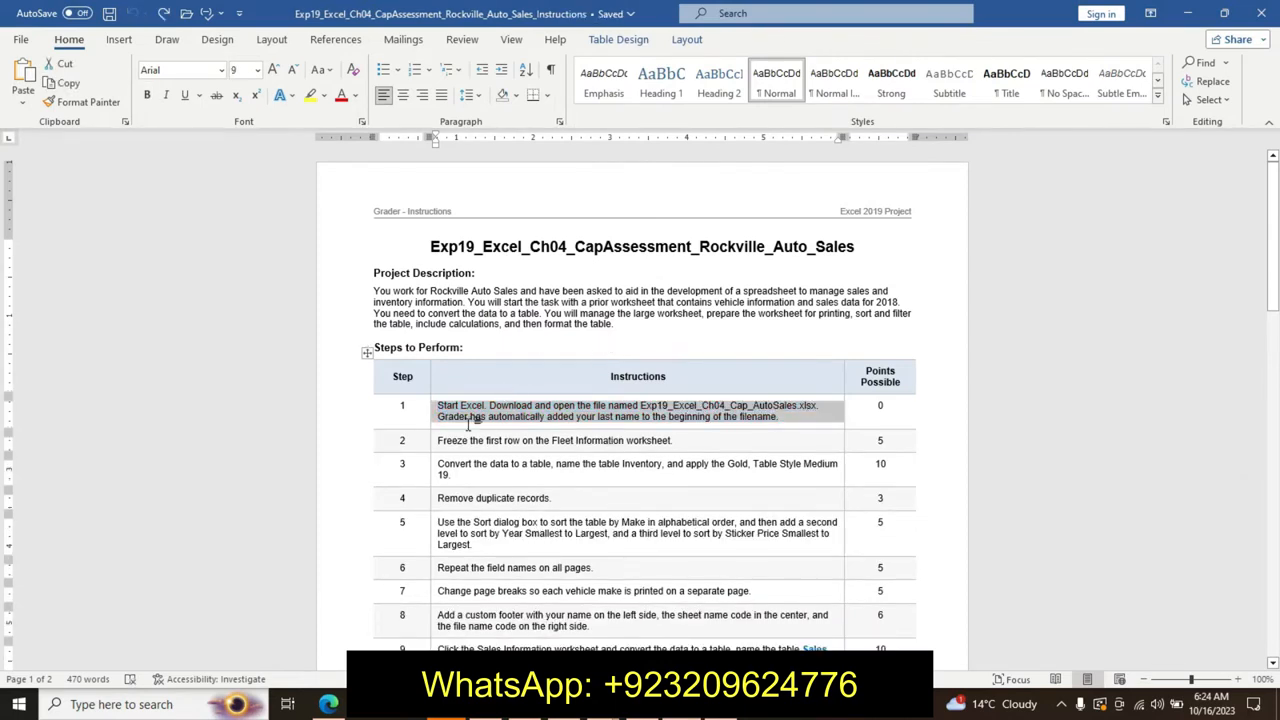
Step: Format the step 2 instruction about freezing the first row in 14-point bold with turquoise highlighting
left_click(434, 442)
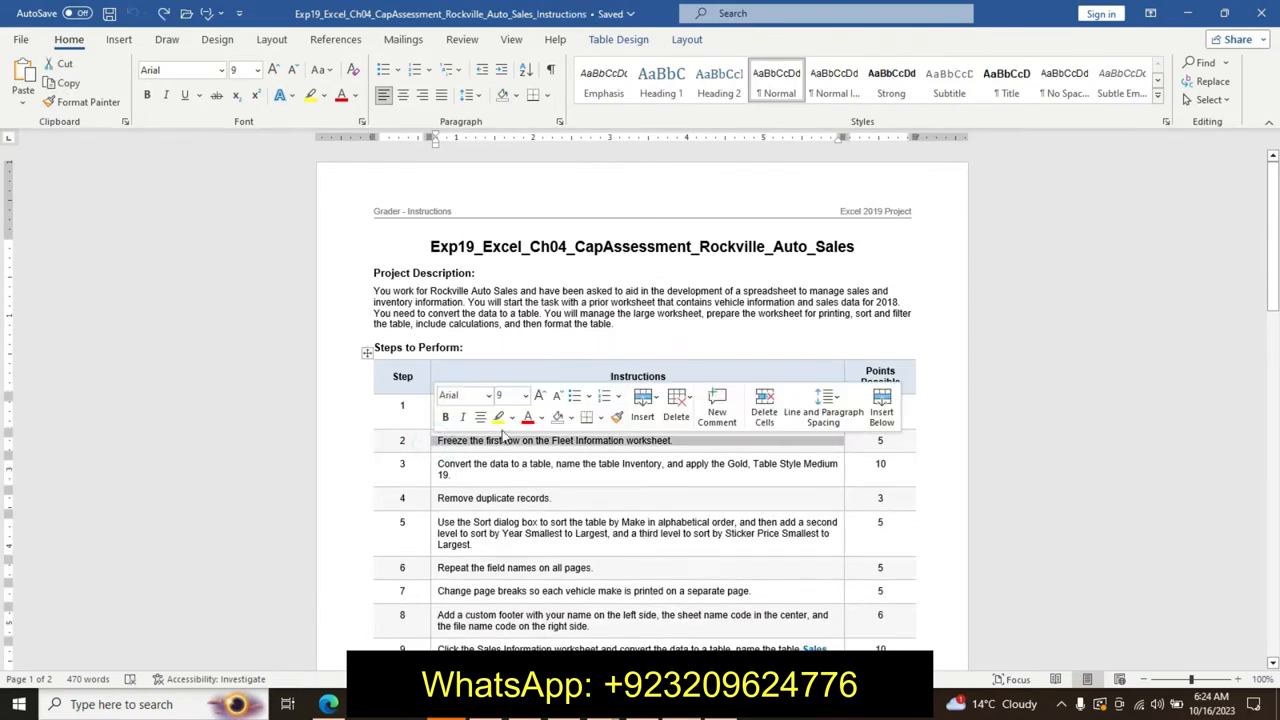
left_click(524, 398)
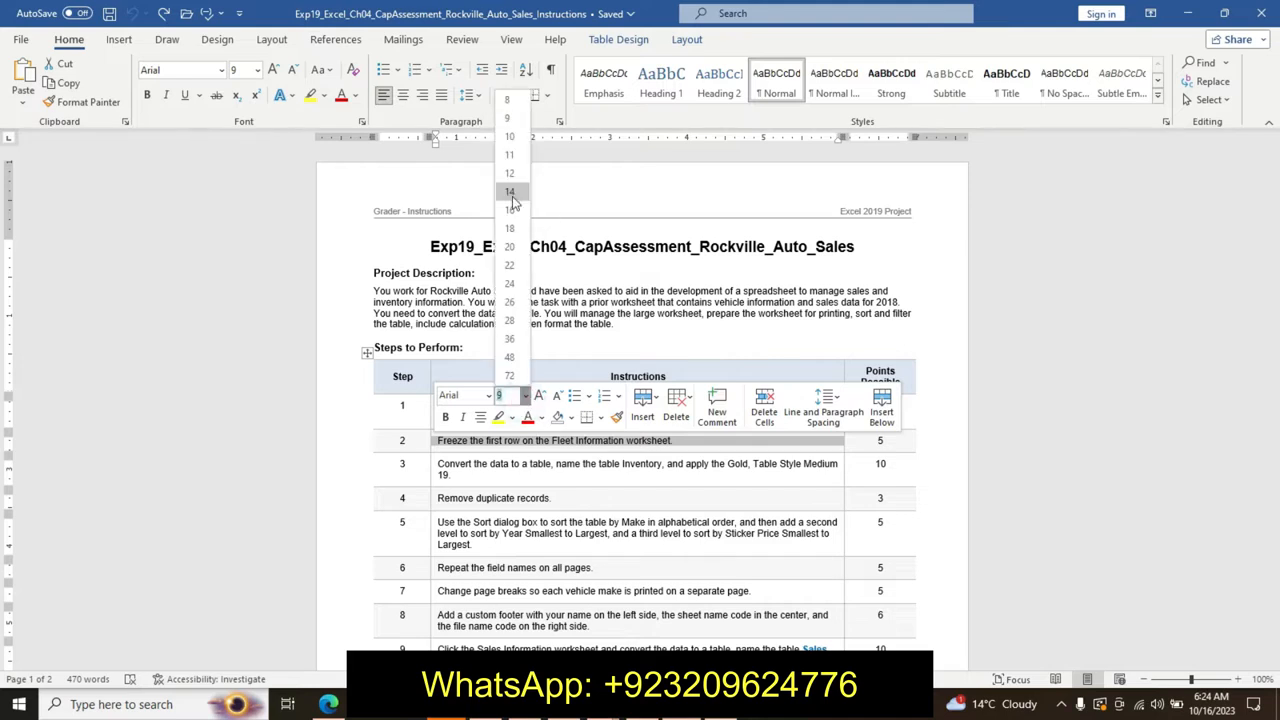
left_click(512, 201)
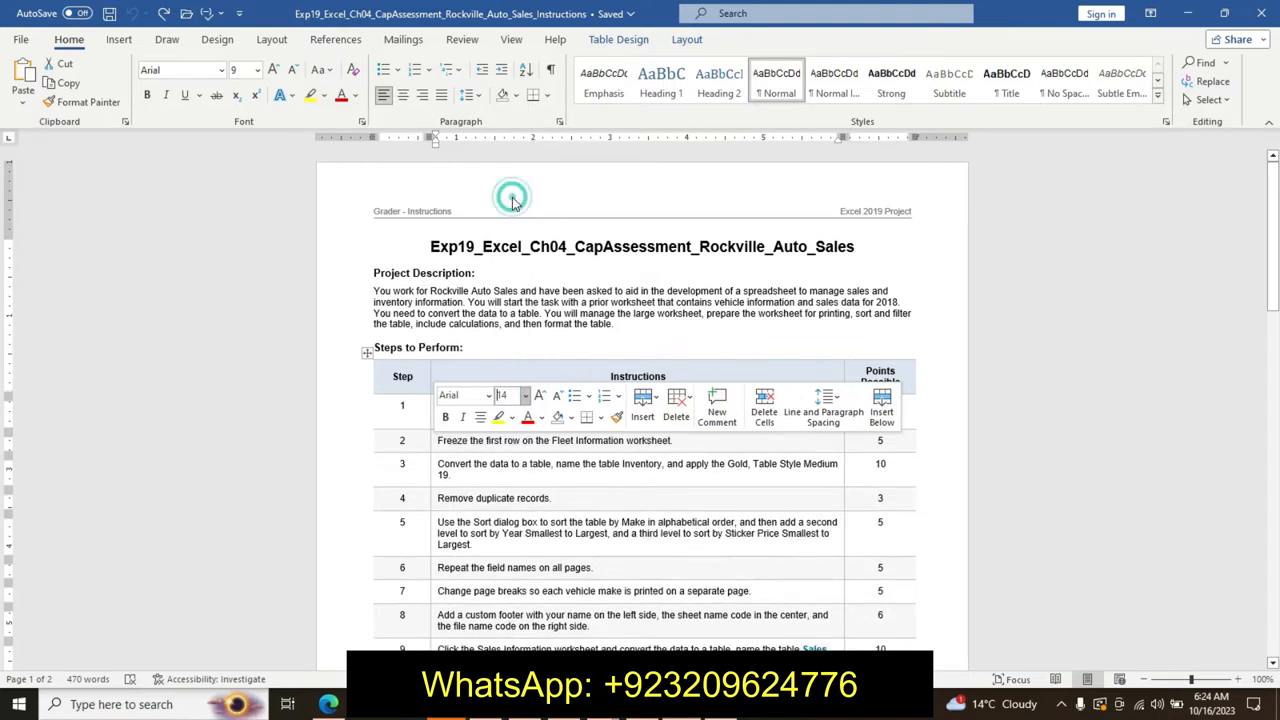
left_click(445, 417)
left_click(526, 417)
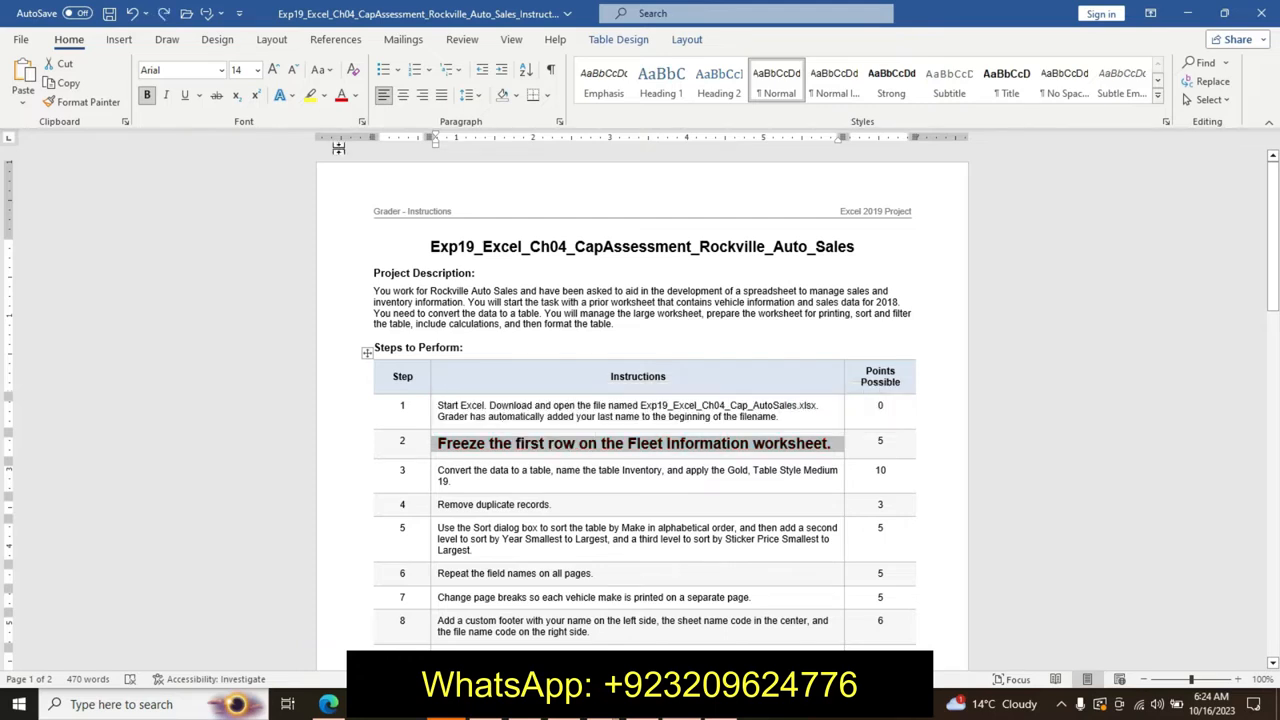
left_click(322, 95)
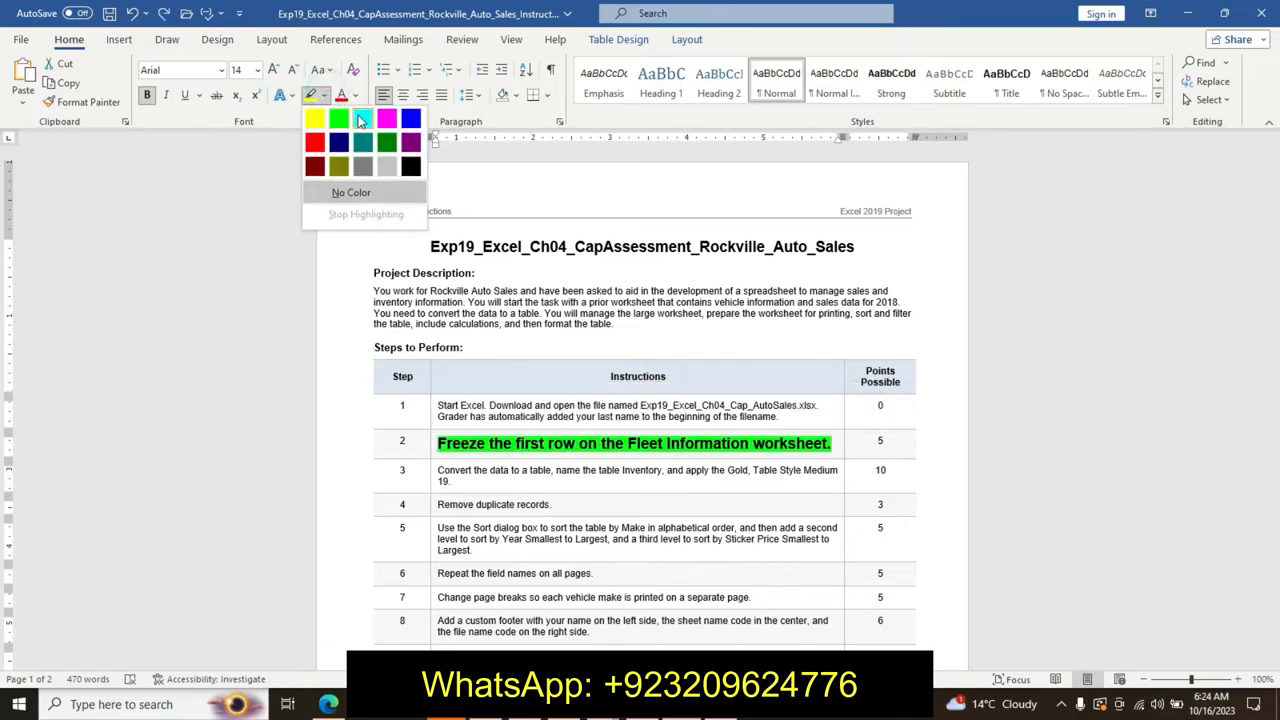
left_click(362, 120)
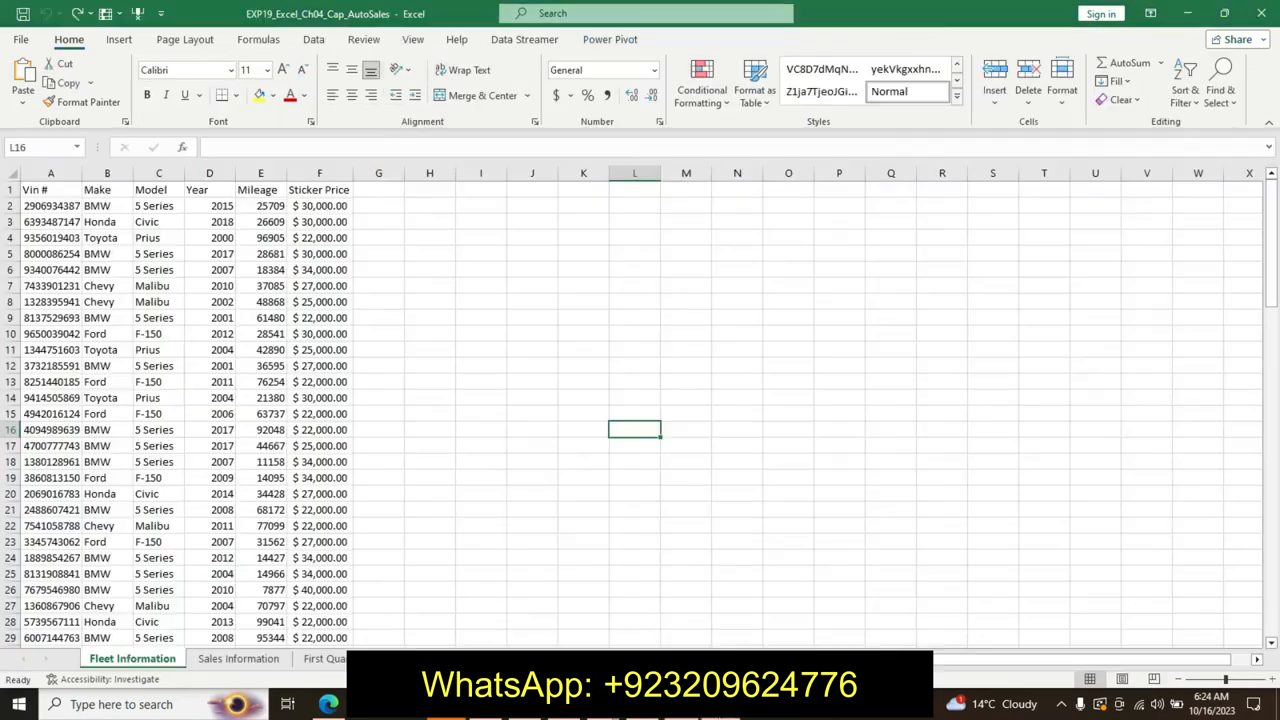
Step: Switch to the Excel workbook, select row 1 of the Fleet Information worksheet and apply Freeze Panes
left_click(446, 705)
left_click(12, 194)
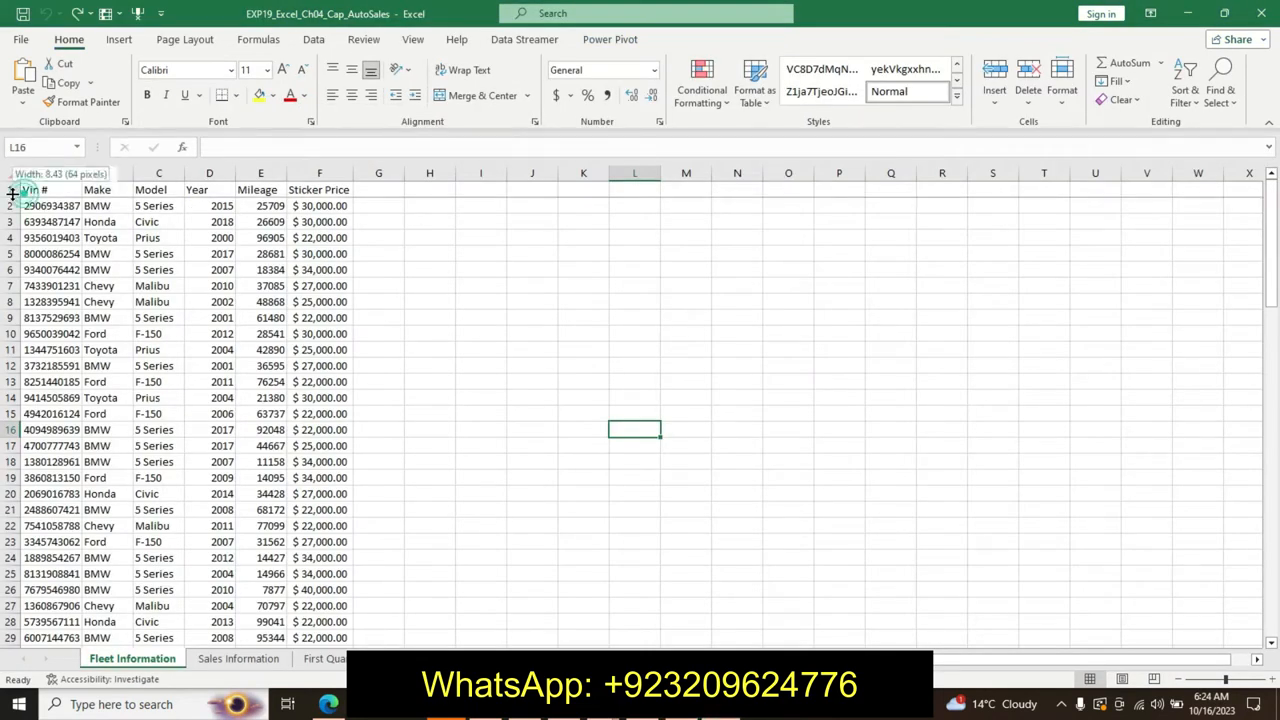
left_click(10, 190)
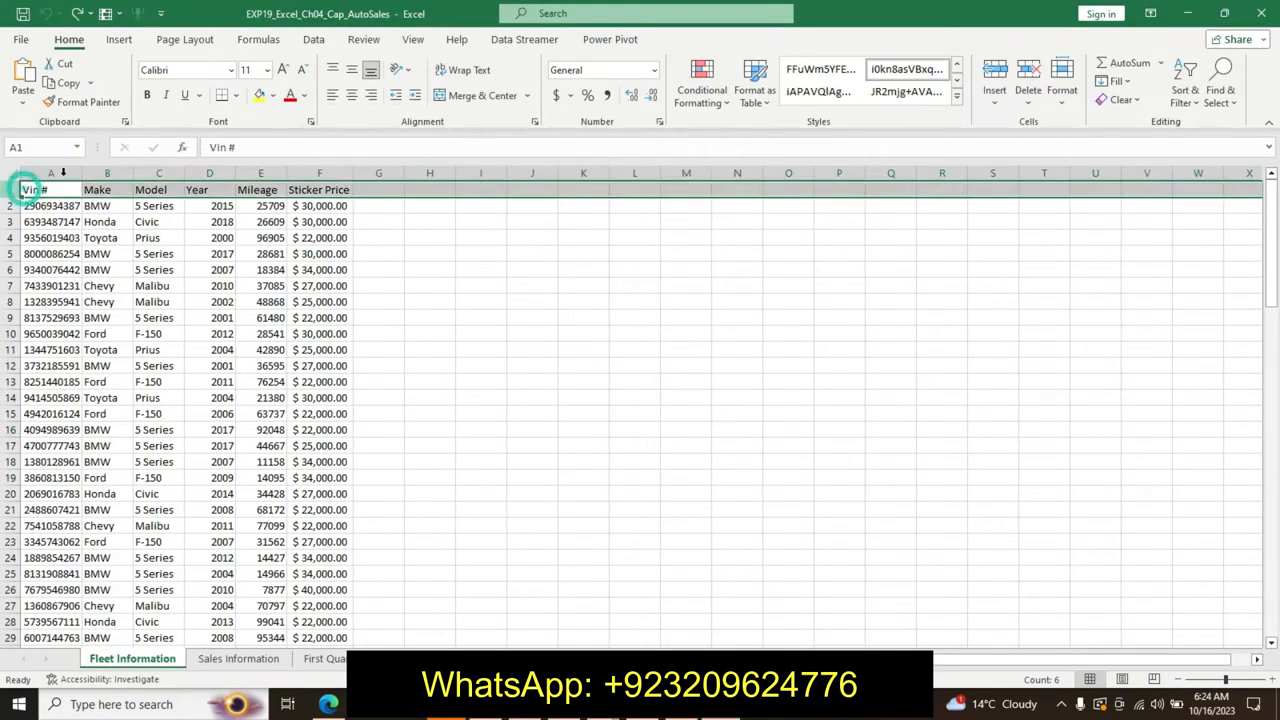
left_click(413, 40)
left_click(540, 90)
left_click(572, 148)
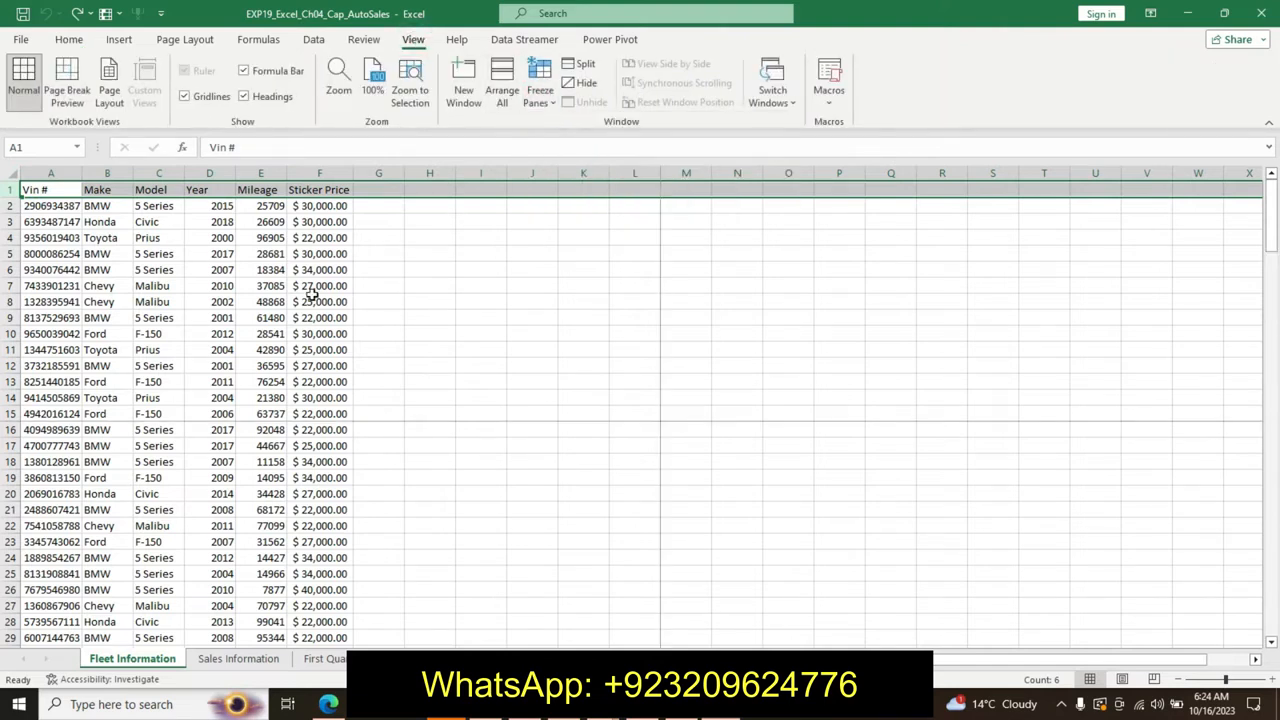
Step: Switch to the Word instructions and undo the size, bold and highlight formatting of the step 2 instruction
key("alt+Tab")
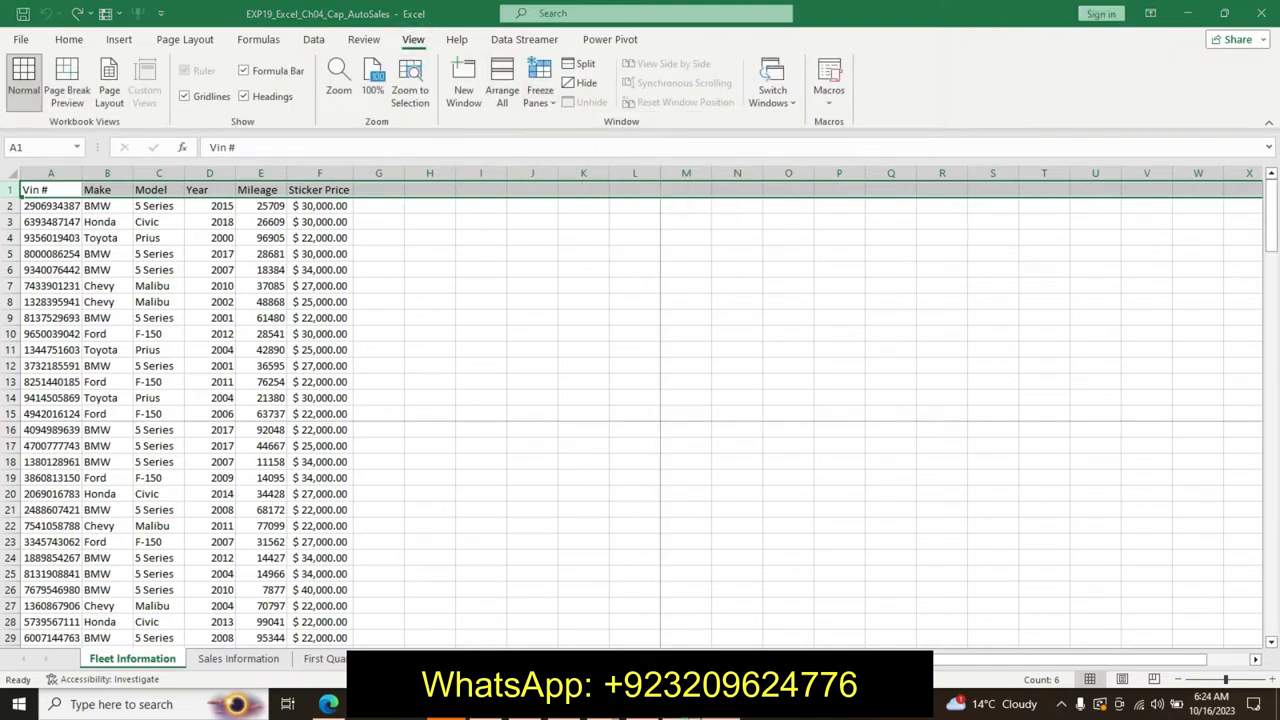
key("ctrl+z")
key("ctrl+z")
key("ctrl+z")
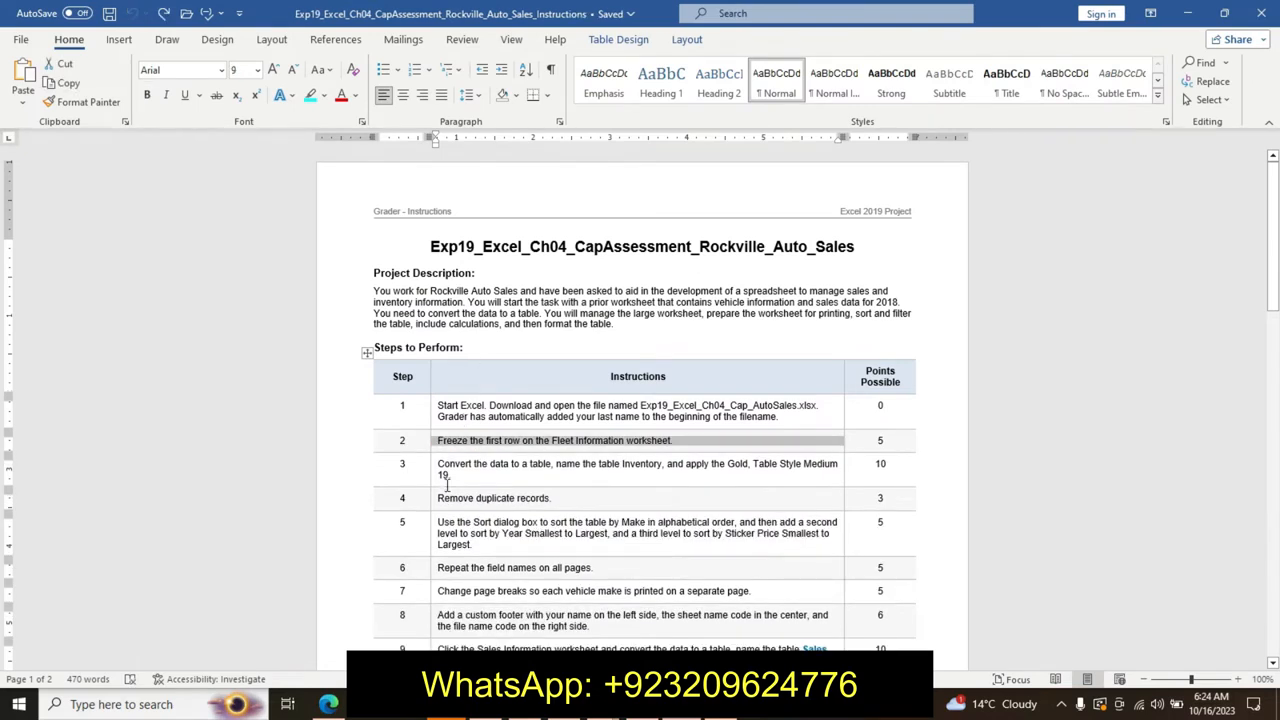
Step: Format the step 3 instruction in 12-point bold with turquoise highlighting, and select its phrase about converting the data to a table
left_click(431, 476)
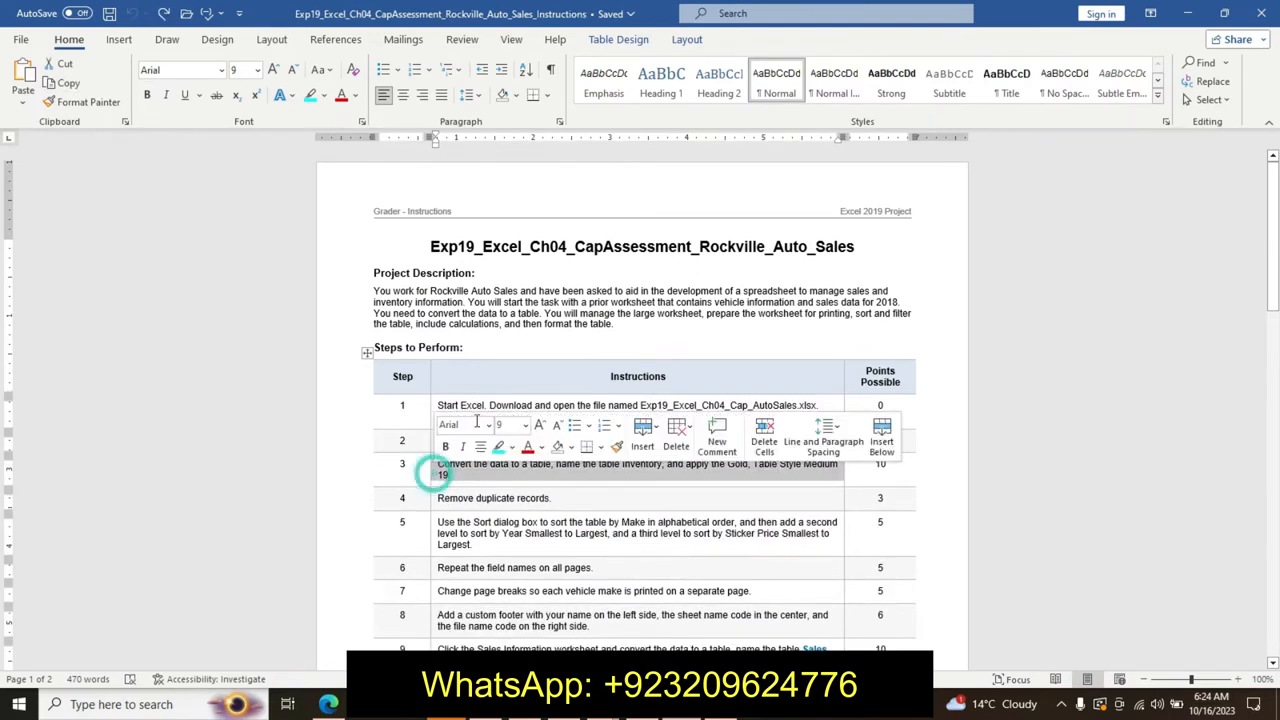
left_click(525, 425)
left_click(509, 202)
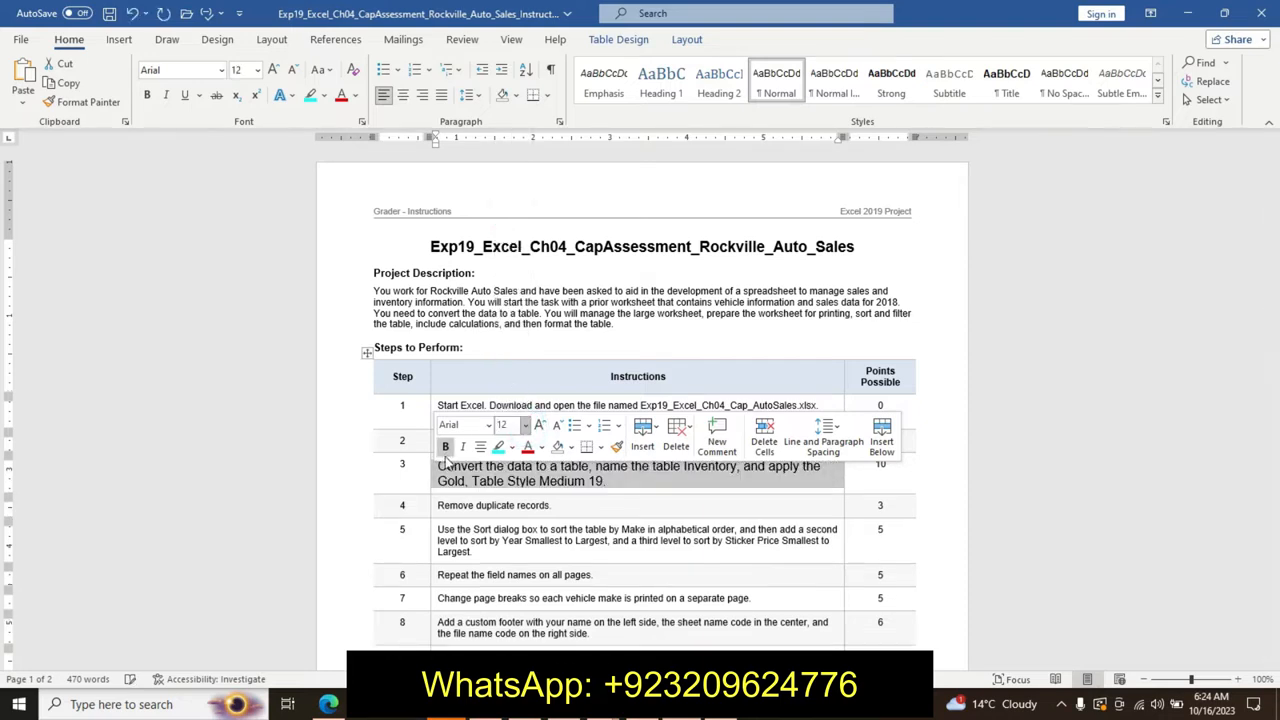
left_click(445, 446)
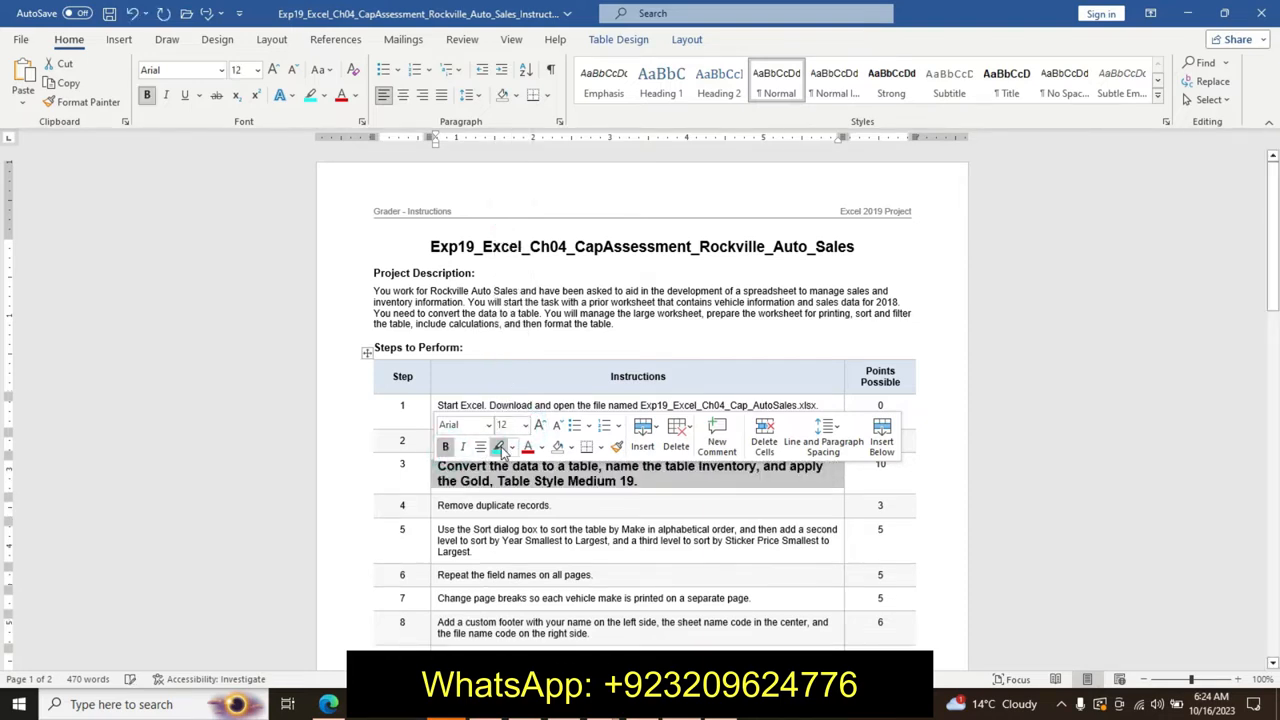
left_click(498, 446)
left_click_drag(439, 467, 601, 458)
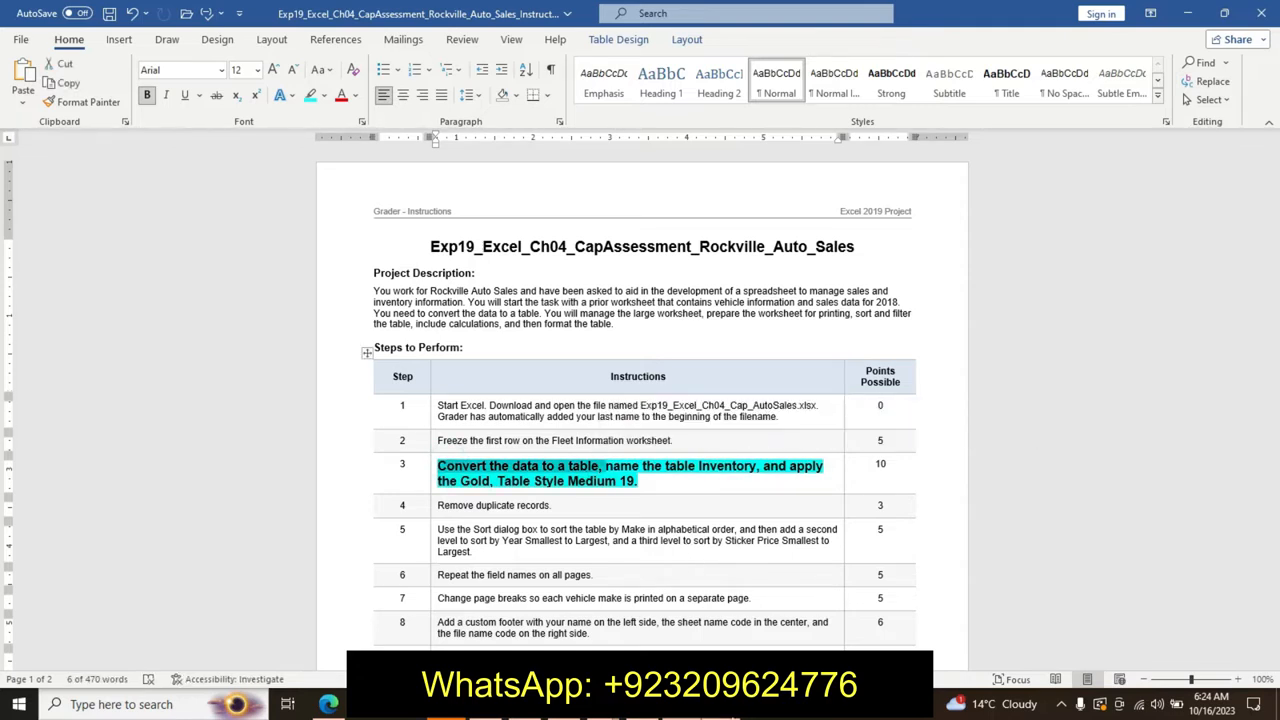
Step: Convert the Fleet Information data to a table in the Excel workbook, and return to the step 3 instruction in Word
key("alt+Tab")
left_click(253, 347)
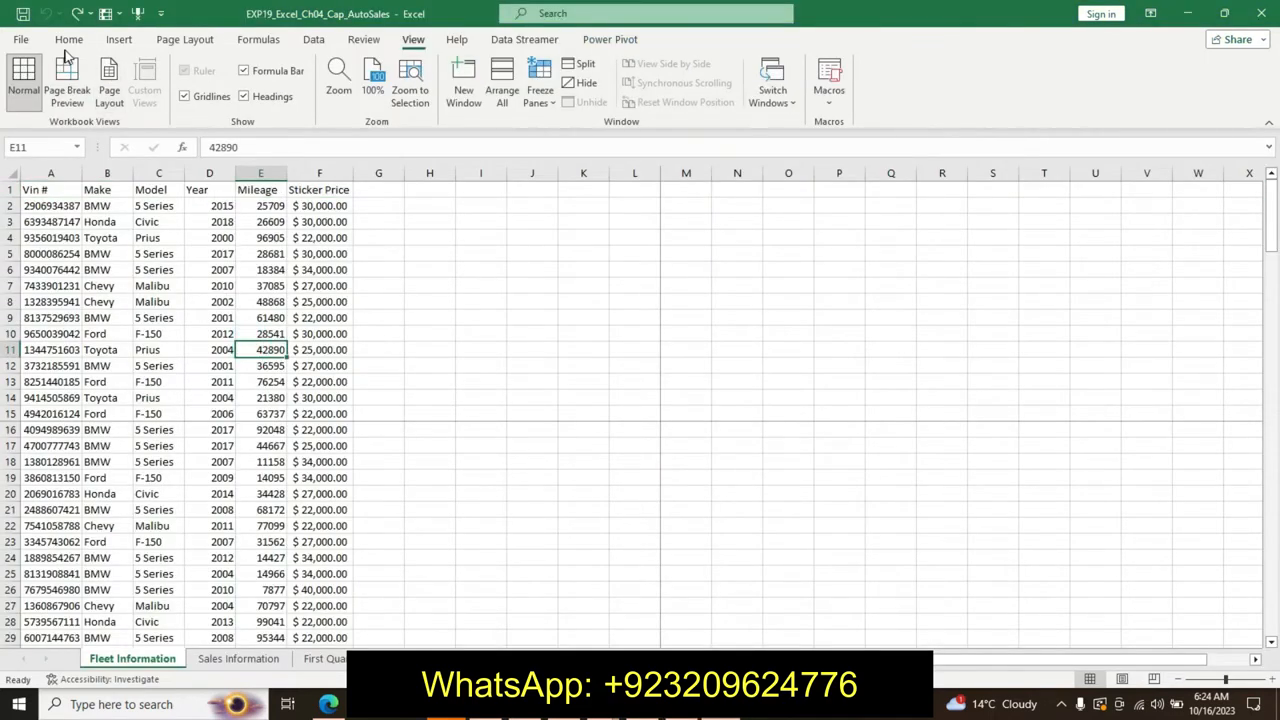
left_click(119, 39)
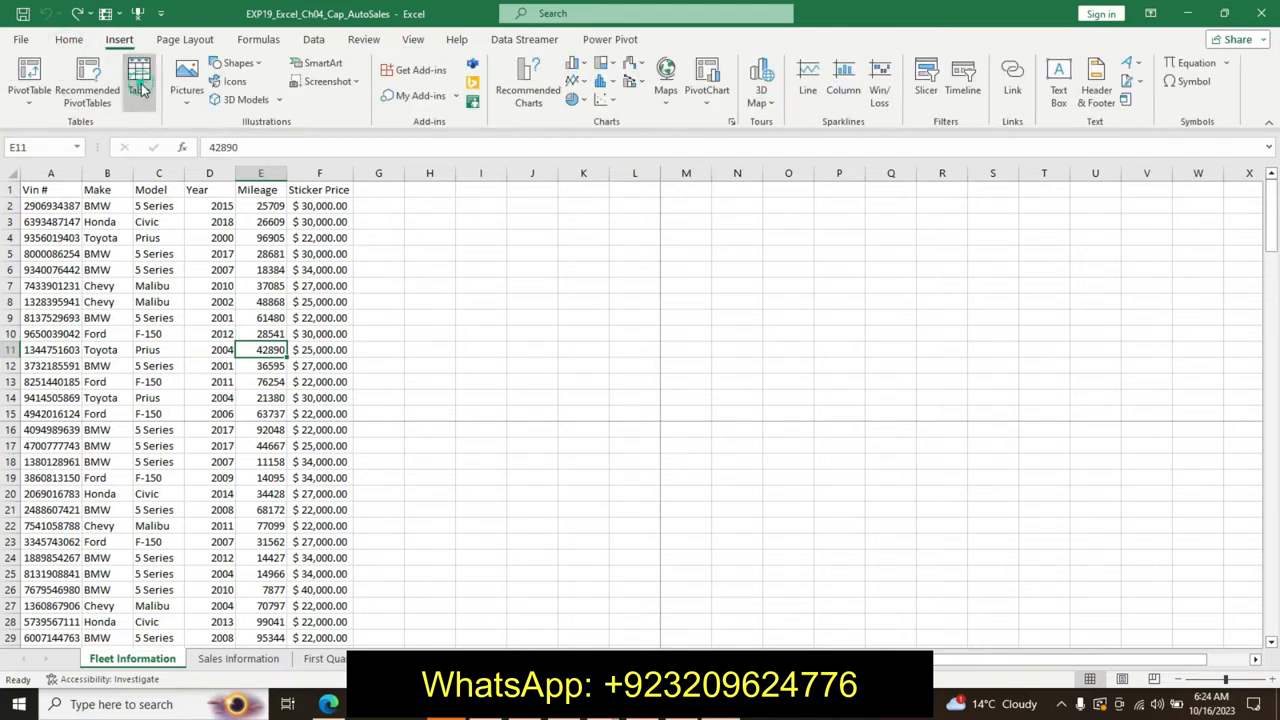
left_click(139, 80)
left_click(763, 406)
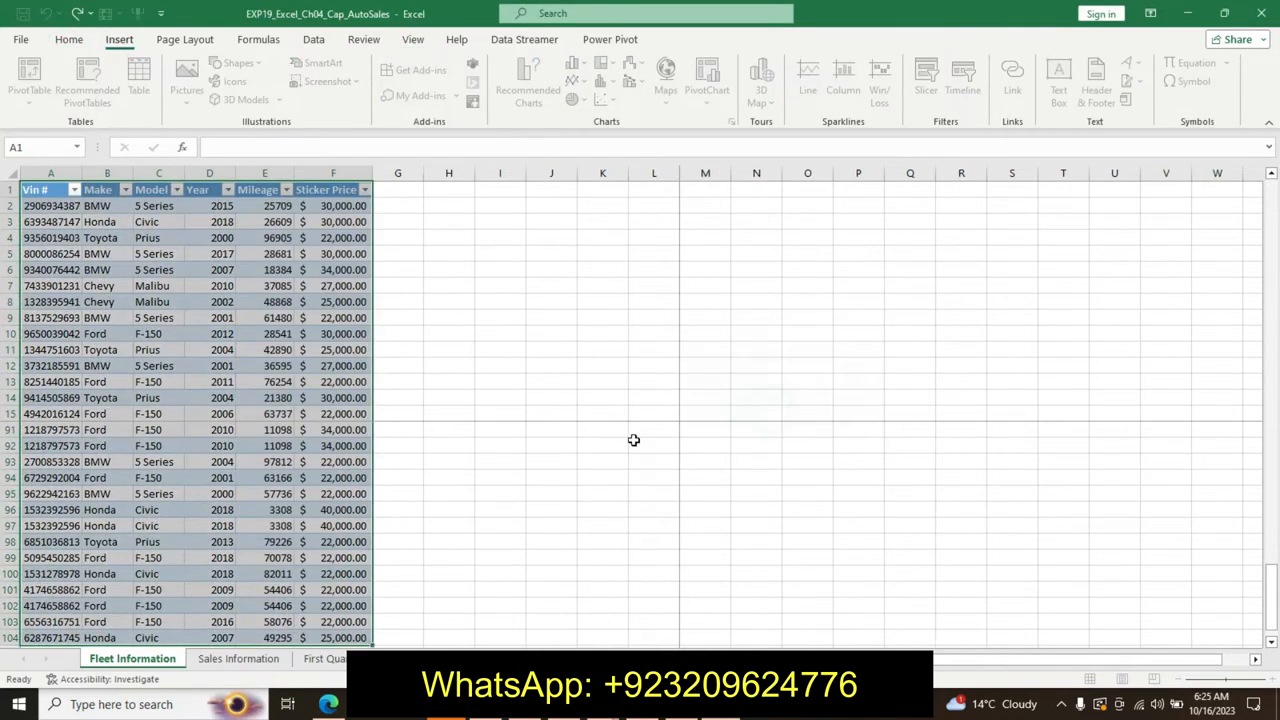
key("alt+Tab")
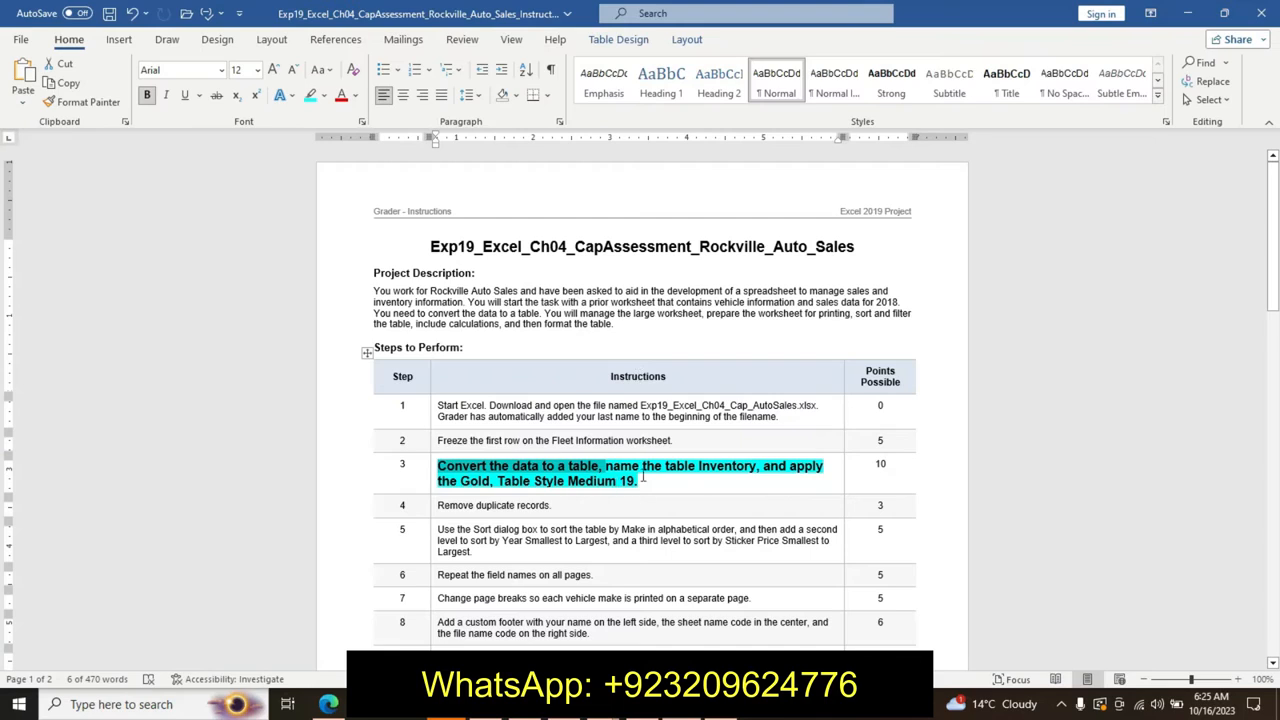
Step: Select the table name in the step 3 instruction, and name the Fleet Information table Inventory in the Excel workbook
left_click_drag(699, 466, 752, 470)
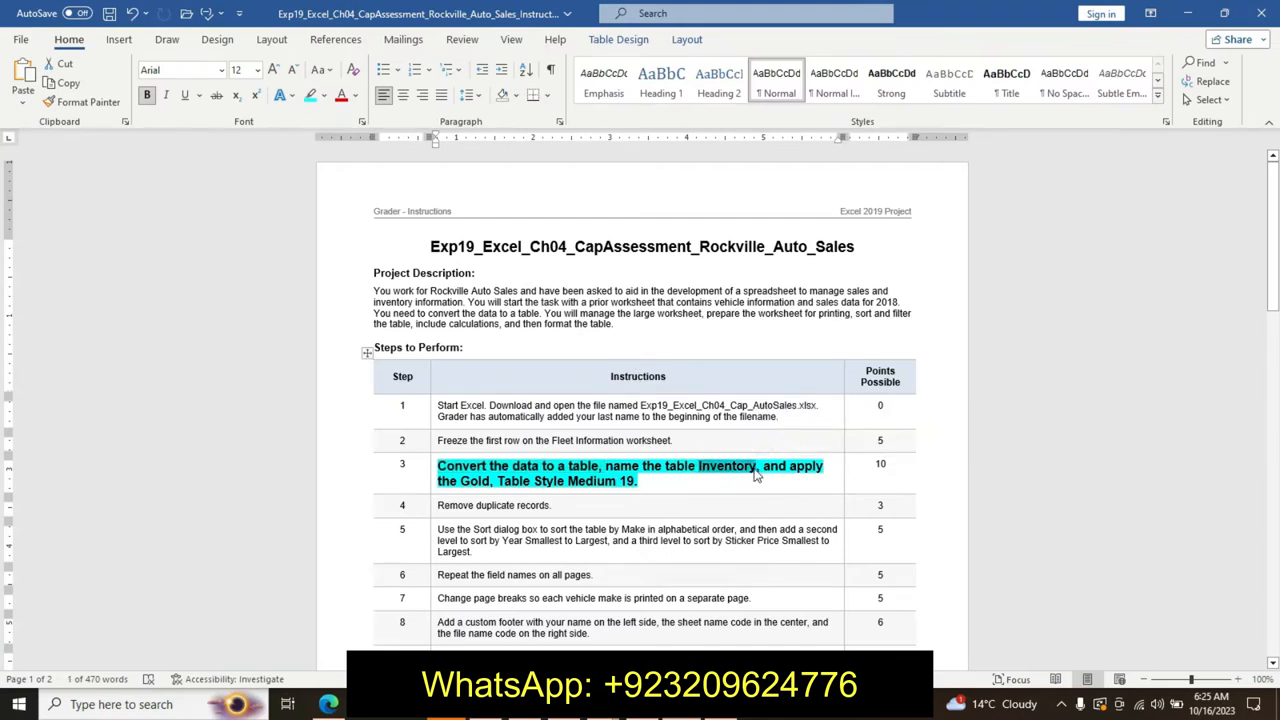
key("alt+Tab")
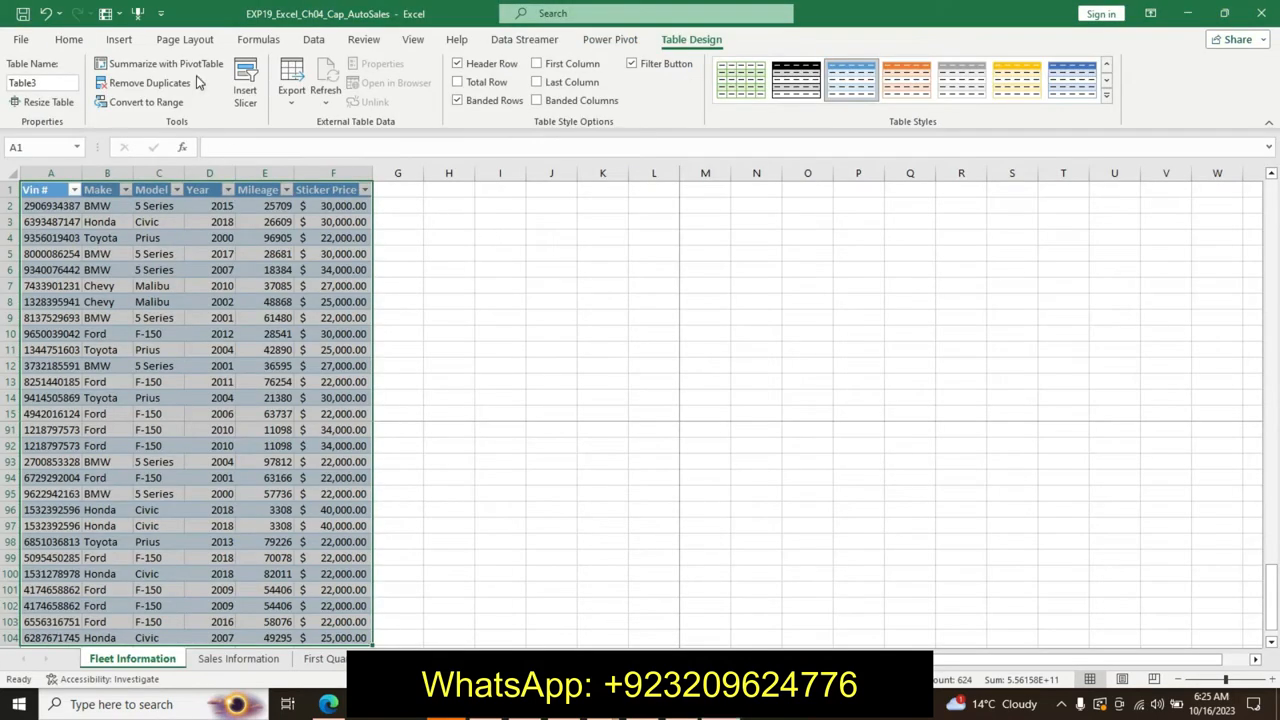
left_click(47, 83)
key("BackSpace")
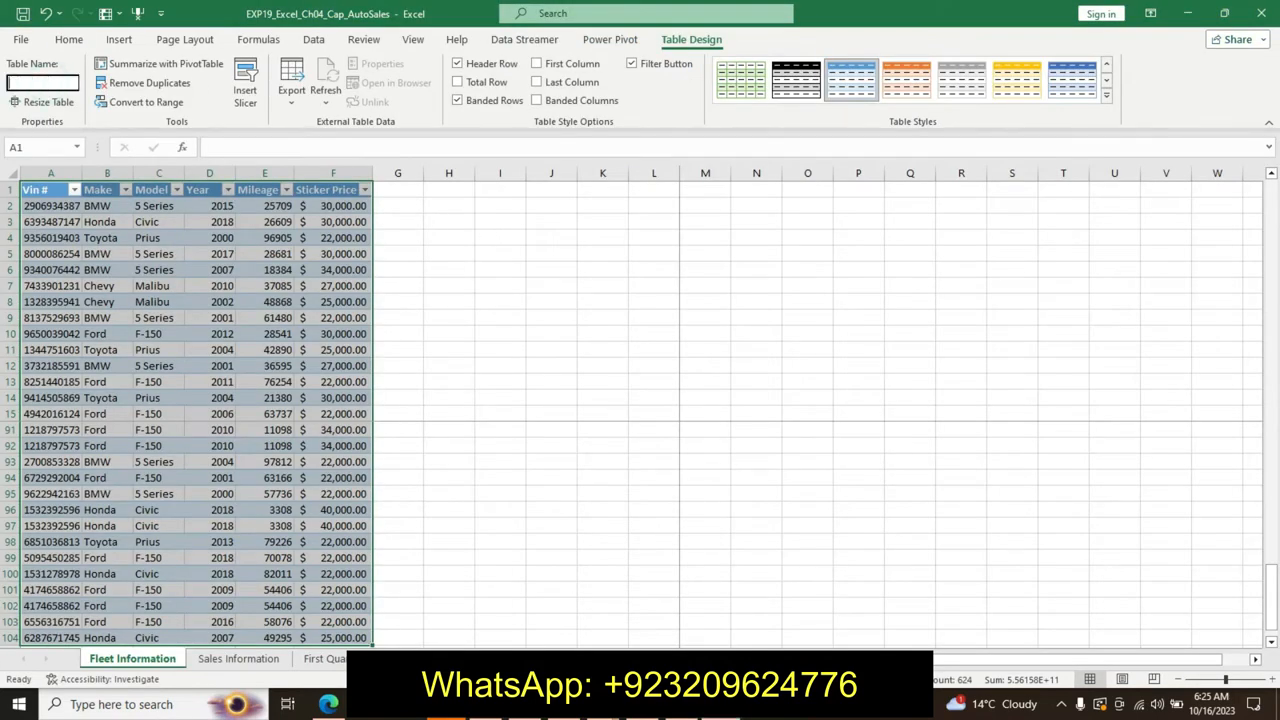
type("Inventory")
key("Return")
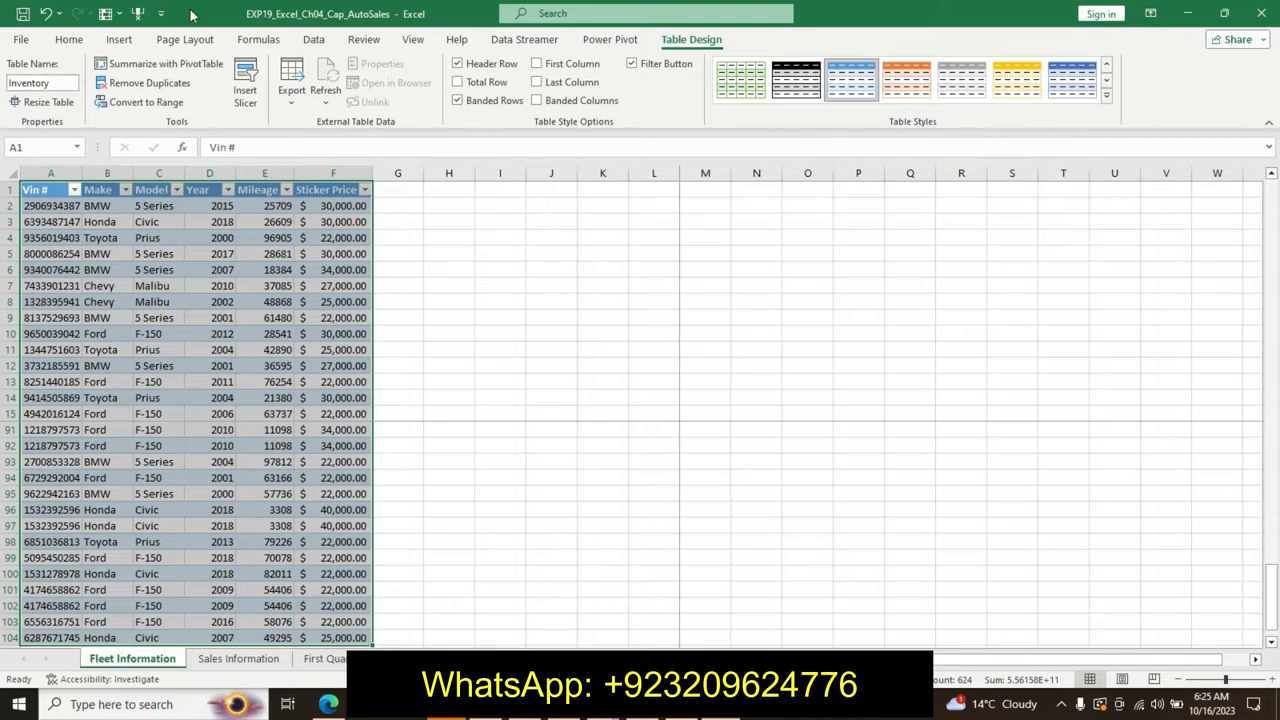
Step: Apply the Gold, Table Style Medium 19 style to the Inventory table, and return to the Word instructions
left_click(1107, 96)
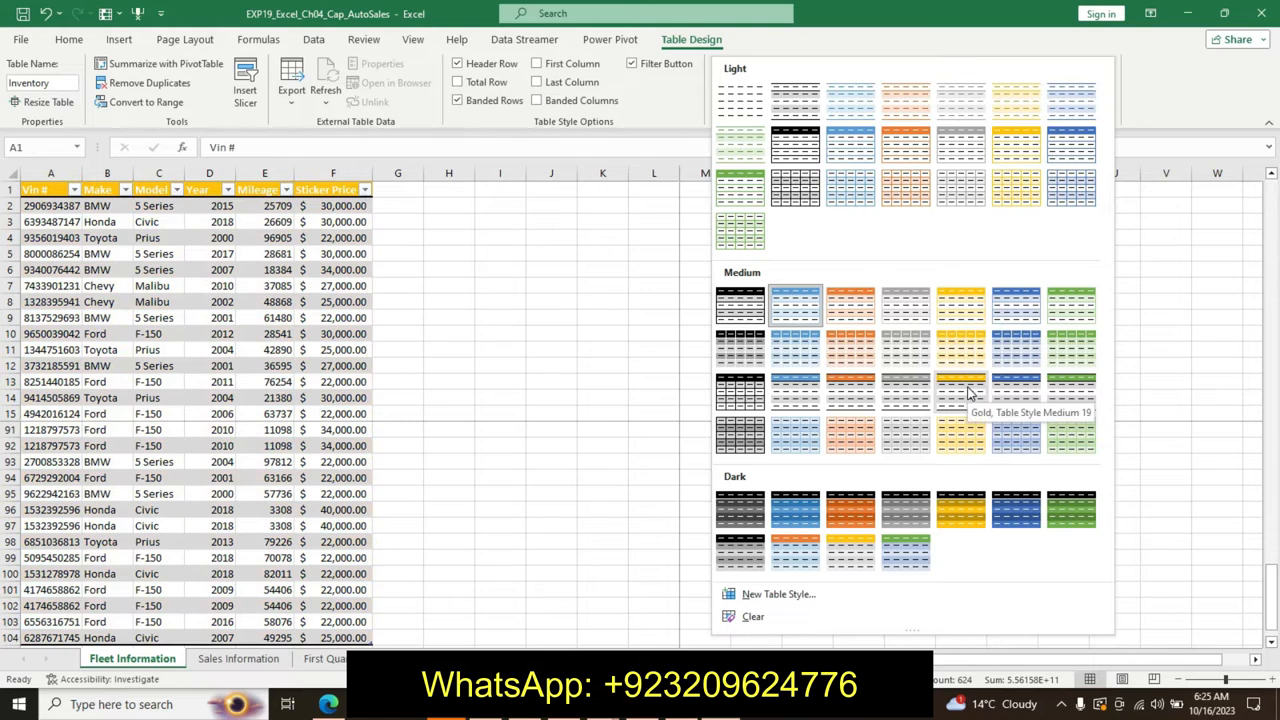
left_click(962, 398)
key("alt+Tab")
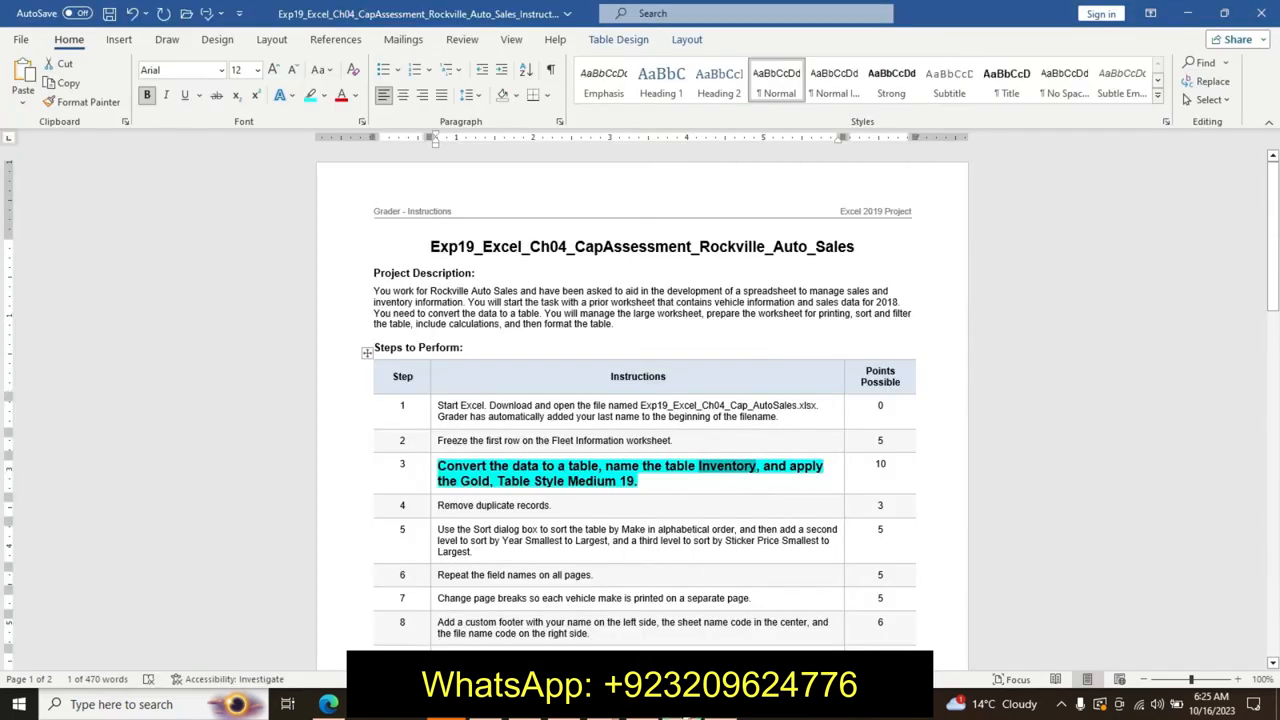
Step: Undo the size, bold and highlight formatting of the step 3 instruction
key("ctrl+z")
key("ctrl+z")
key("ctrl+z")
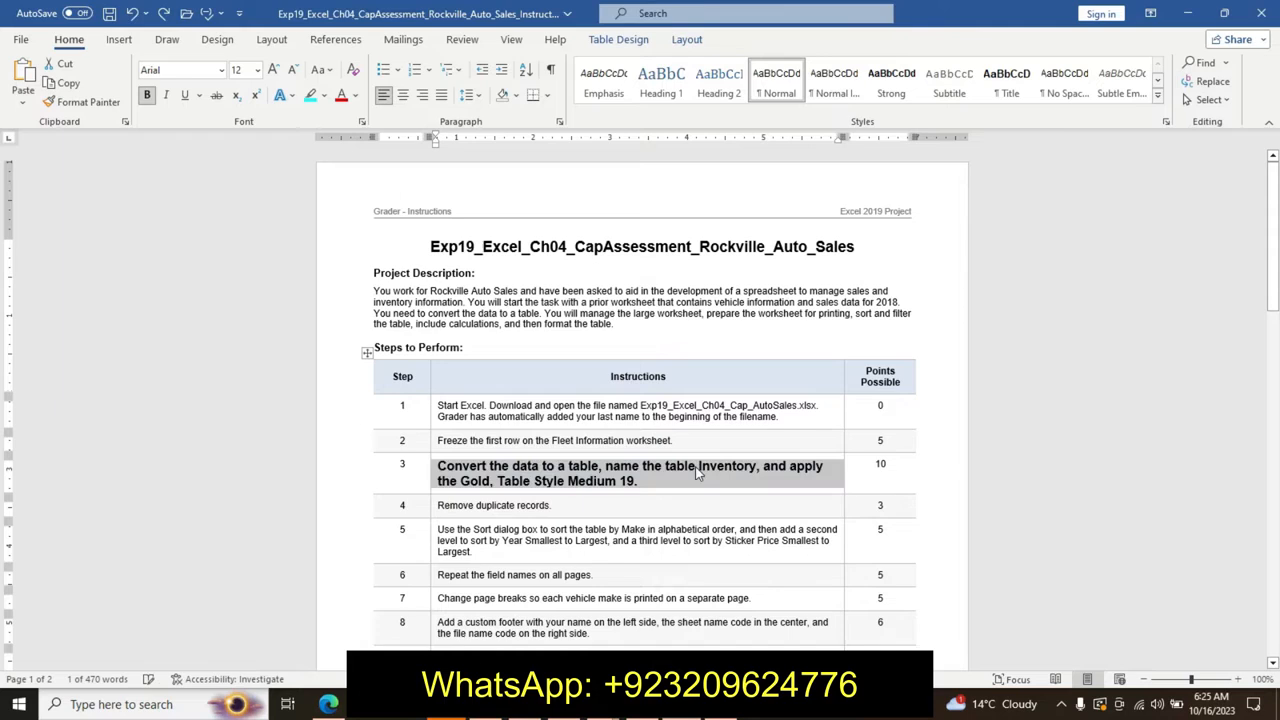
Step: Format the step 4 instruction about removing duplicate records in 14-point bold with turquoise highlighting
left_click(440, 500)
left_click(432, 499)
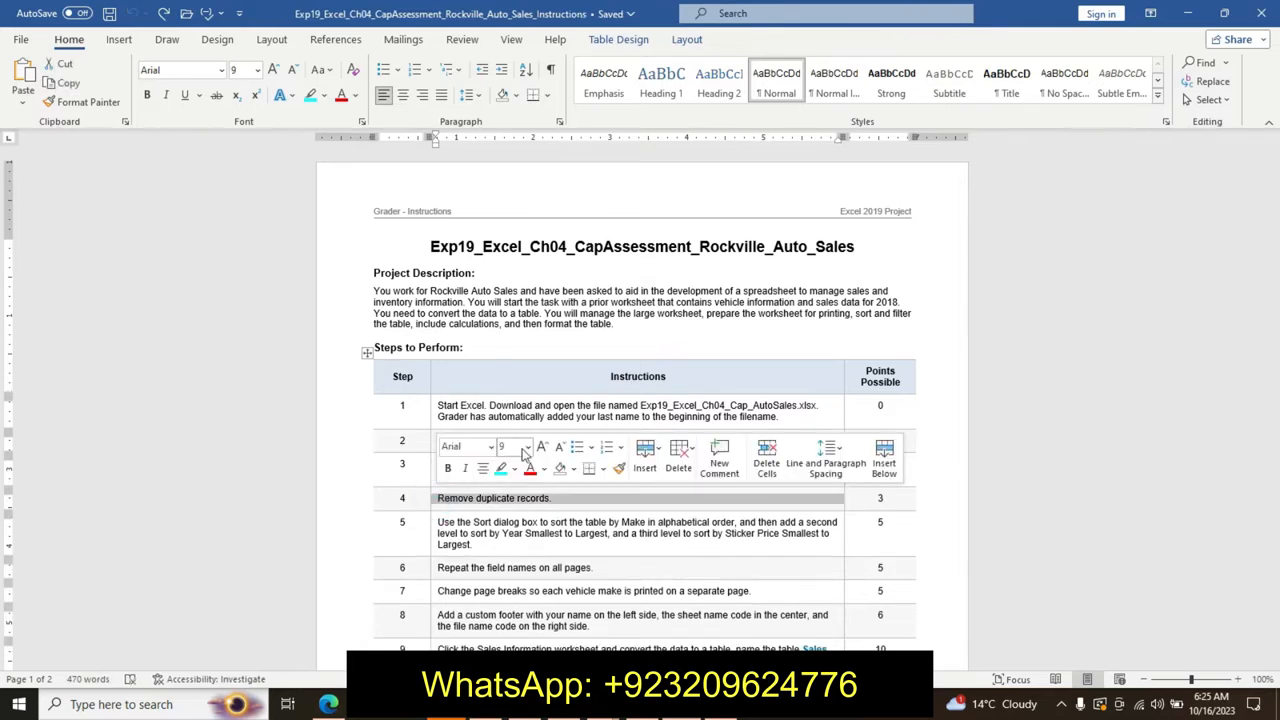
left_click(527, 446)
left_click(510, 255)
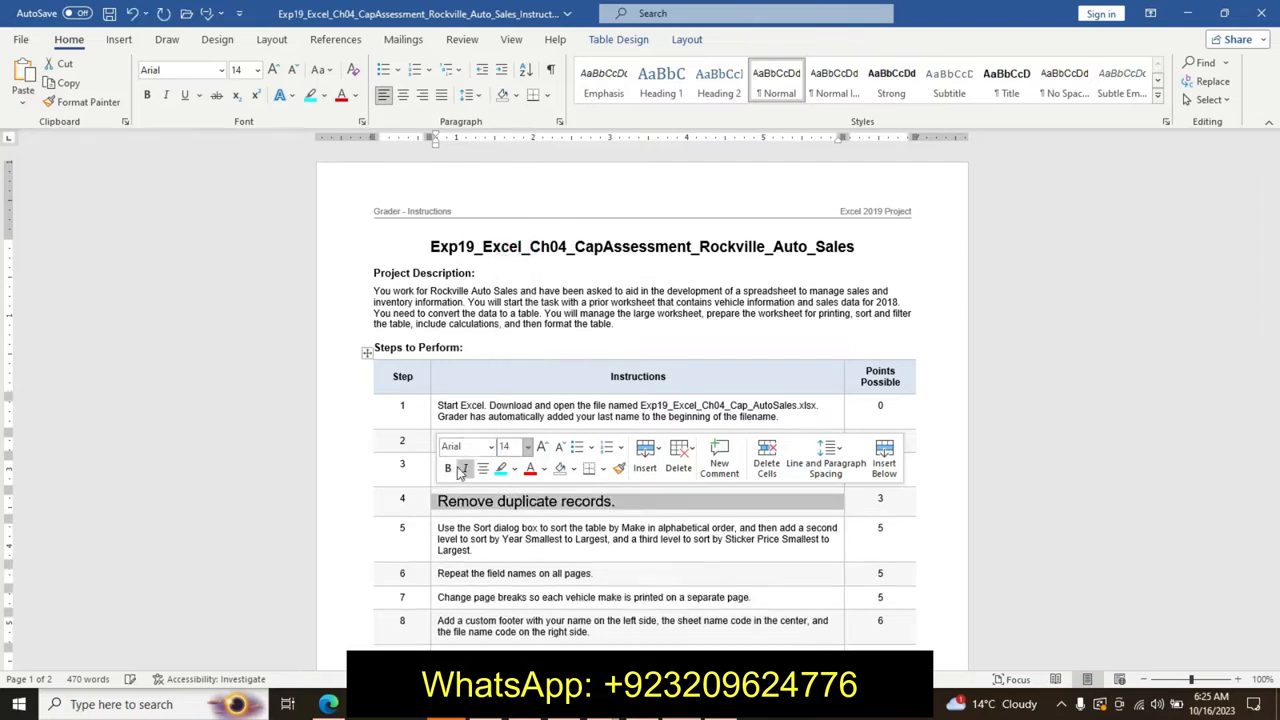
left_click(447, 468)
left_click(500, 468)
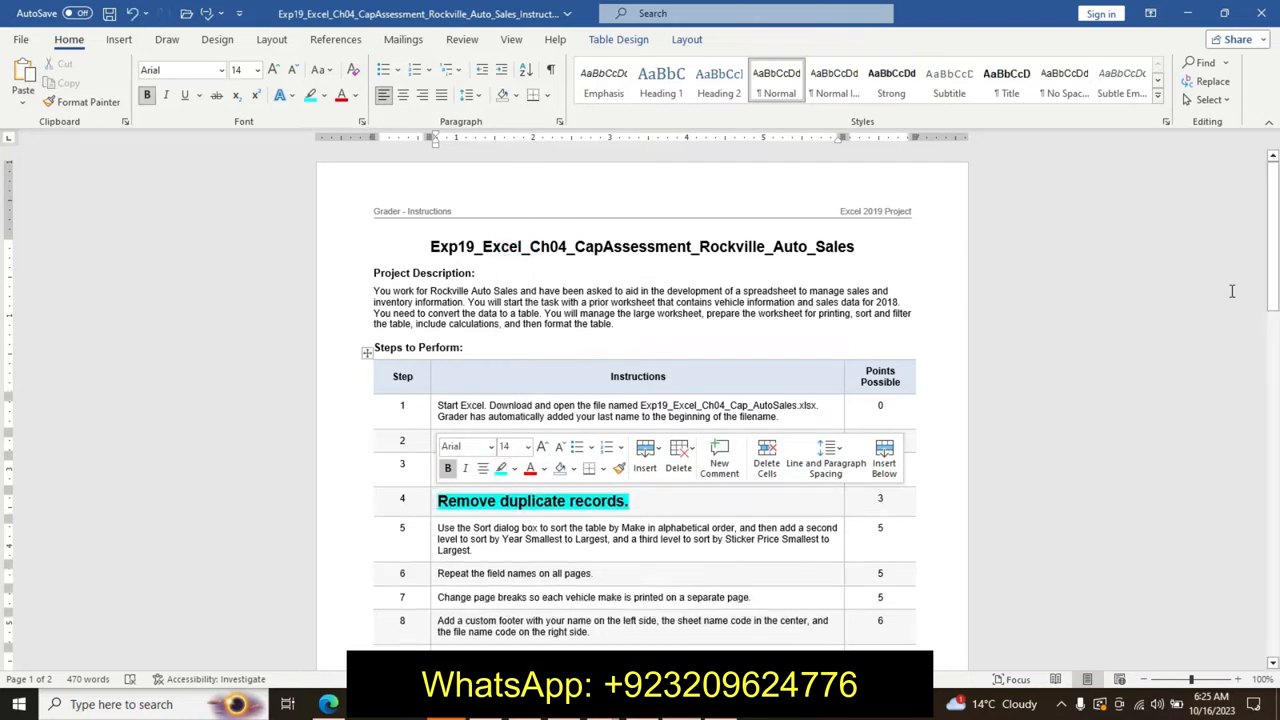
left_click_drag(1272, 290, 1272, 352)
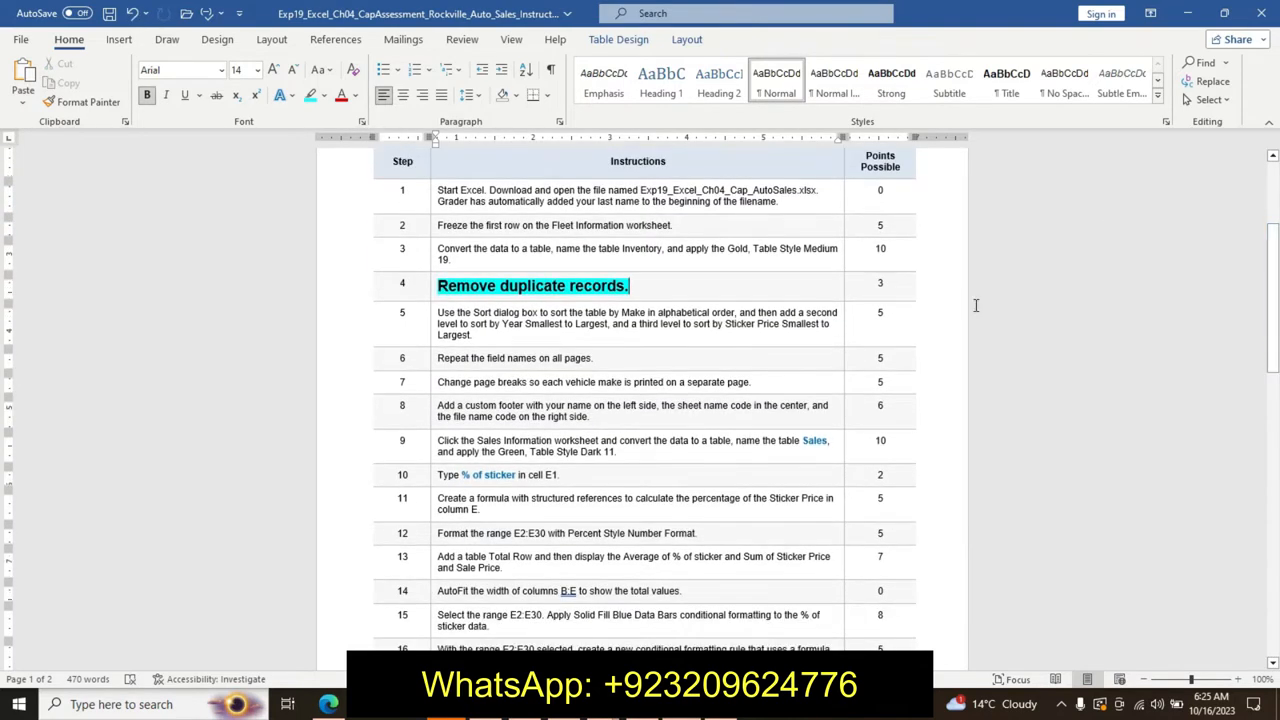
Step: Switch to the Excel workbook and remove duplicate records from the Inventory table, comparing all columns
left_click(724, 706)
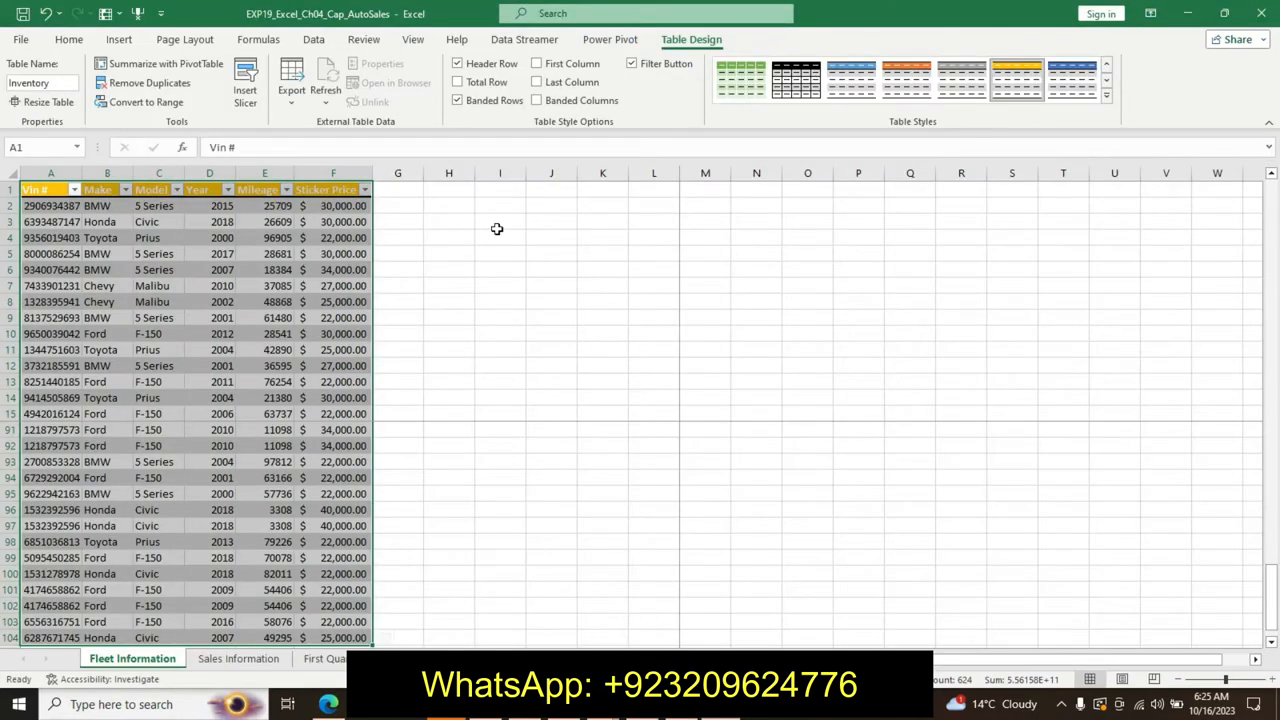
left_click(150, 86)
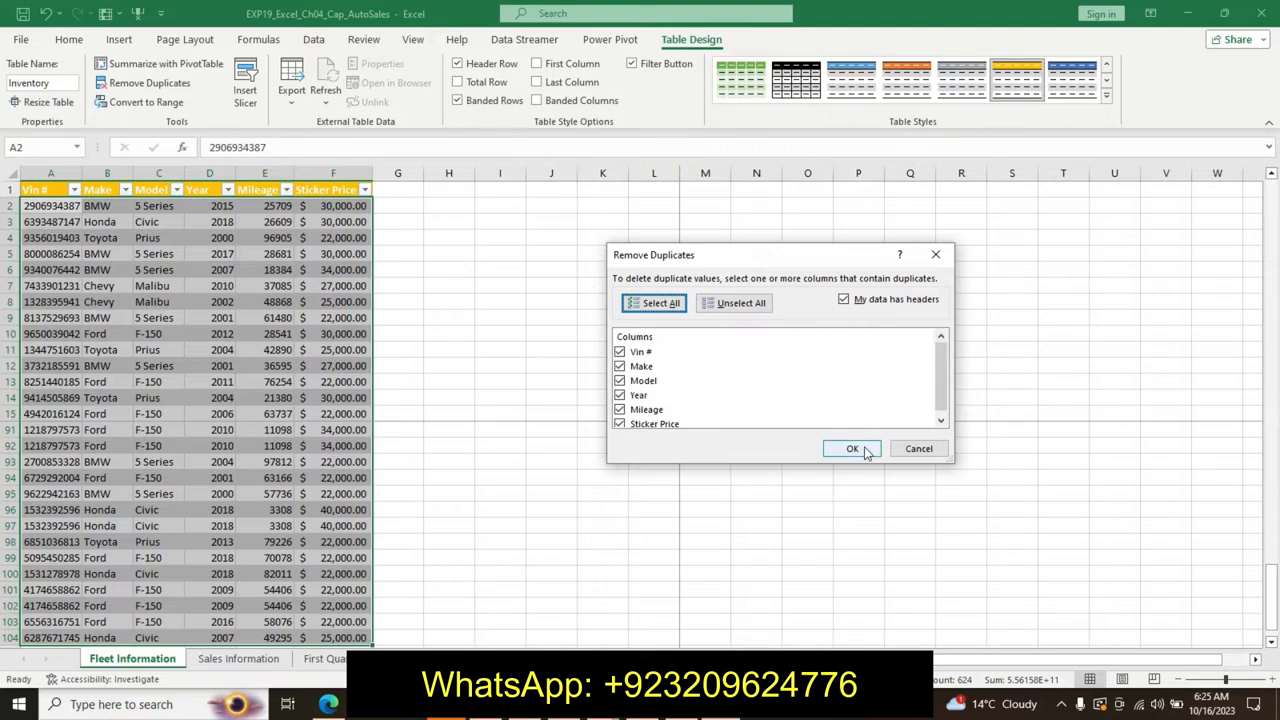
left_click(866, 452)
left_click(662, 397)
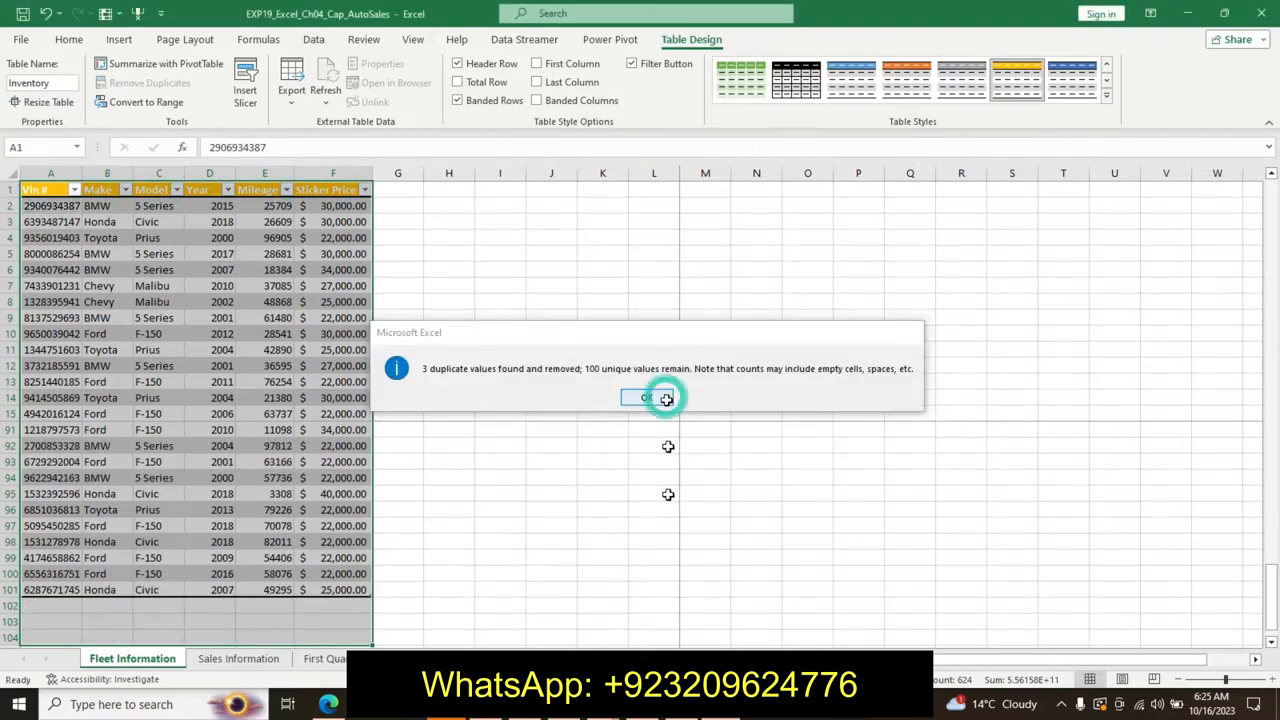
Step: Switch to the Word instructions and undo the size, bold and highlight formatting of the step 4 instruction
key("alt+Tab")
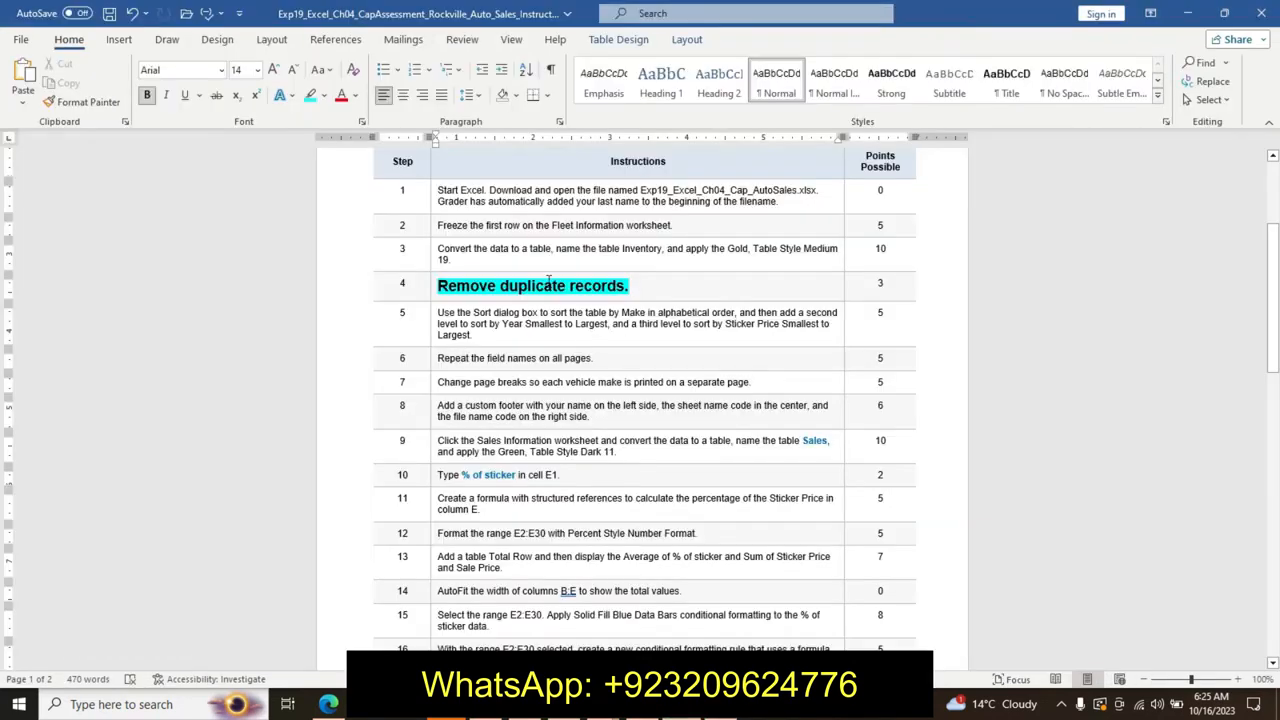
key("ctrl+z")
key("ctrl+z")
key("ctrl+z")
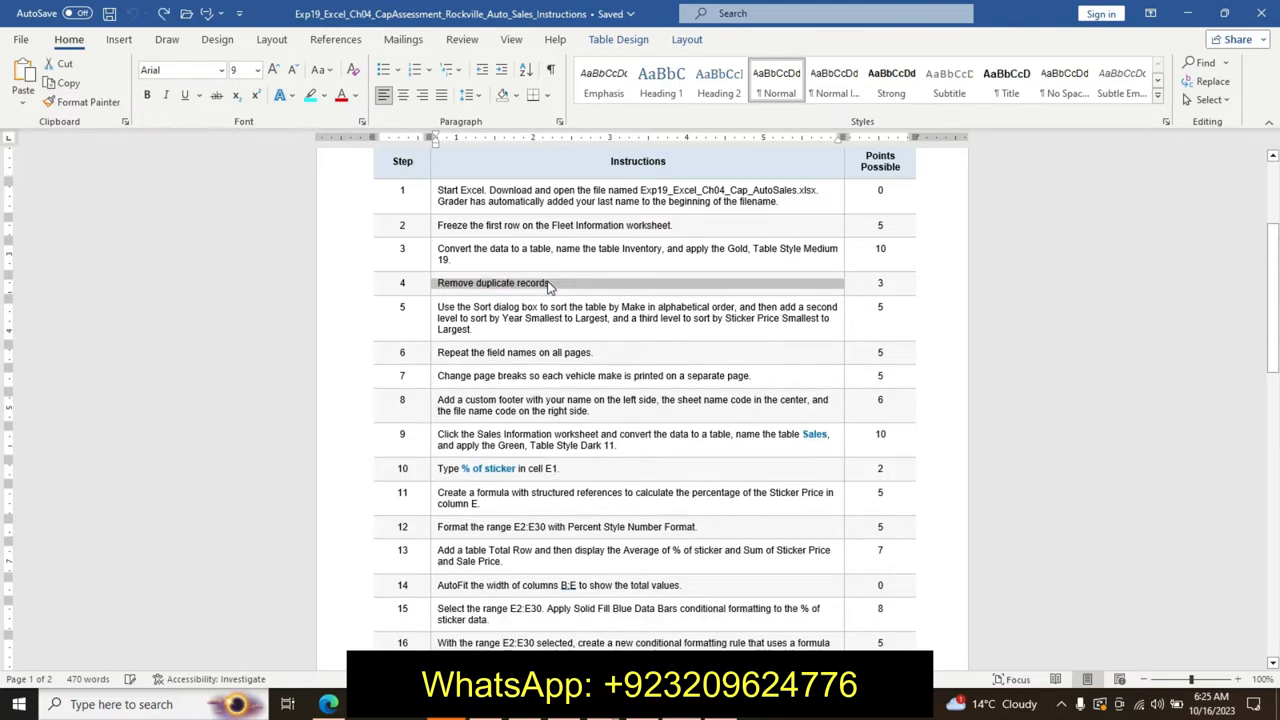
Step: Format the step 5 instruction about sorting the table in 12-point bold with turquoise highlighting
left_click(430, 315)
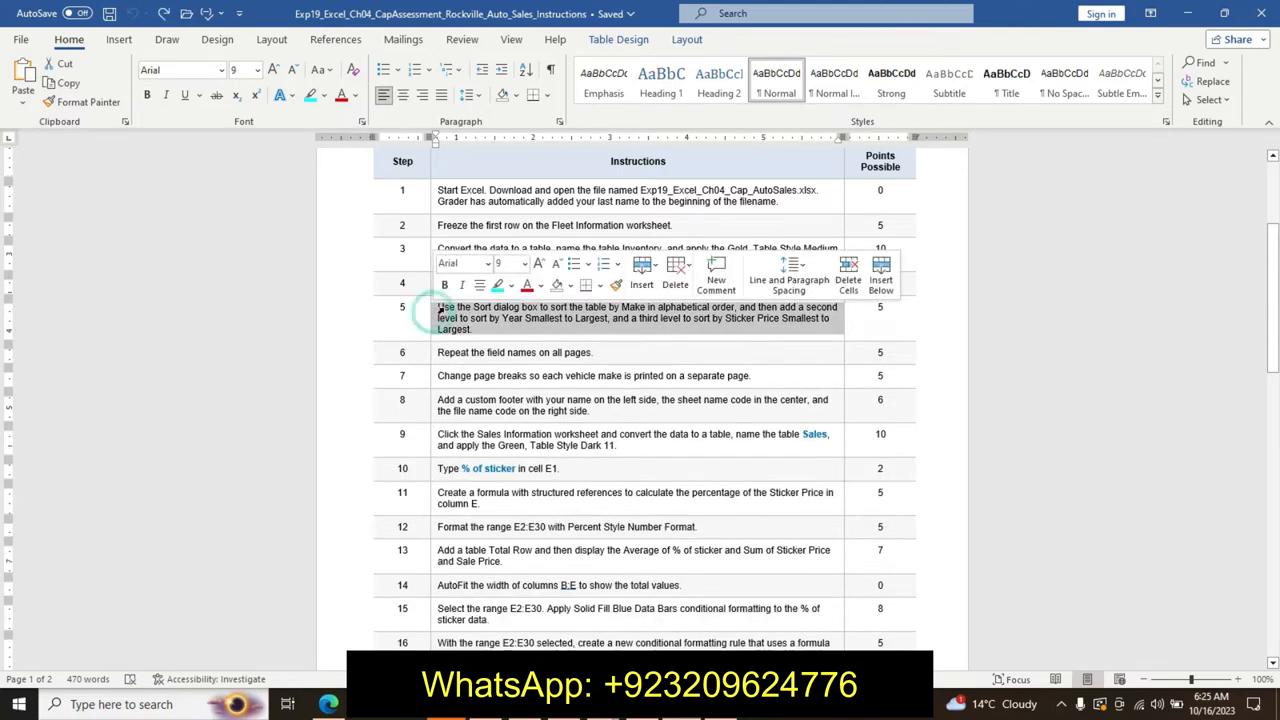
left_click(524, 263)
left_click(509, 358)
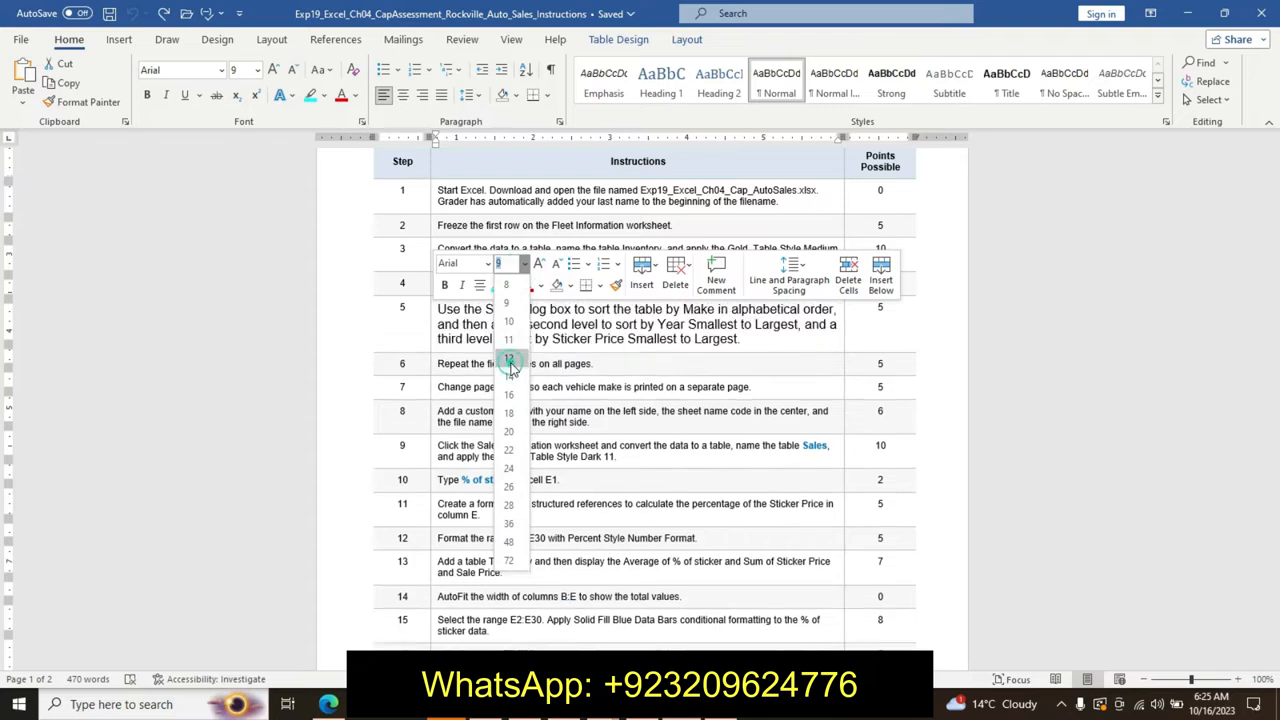
left_click(445, 285)
left_click(497, 286)
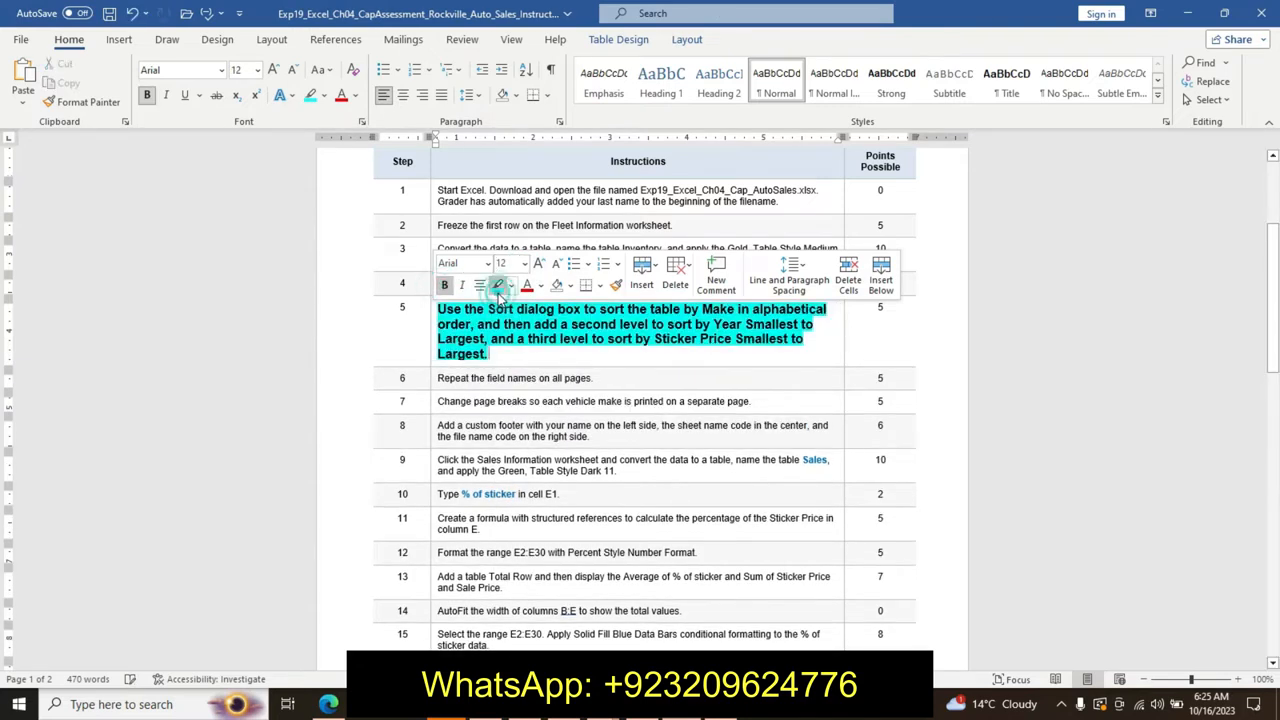
Step: Enlarge the step 5 instruction's text to 14 points
left_click_drag(440, 310, 484, 353)
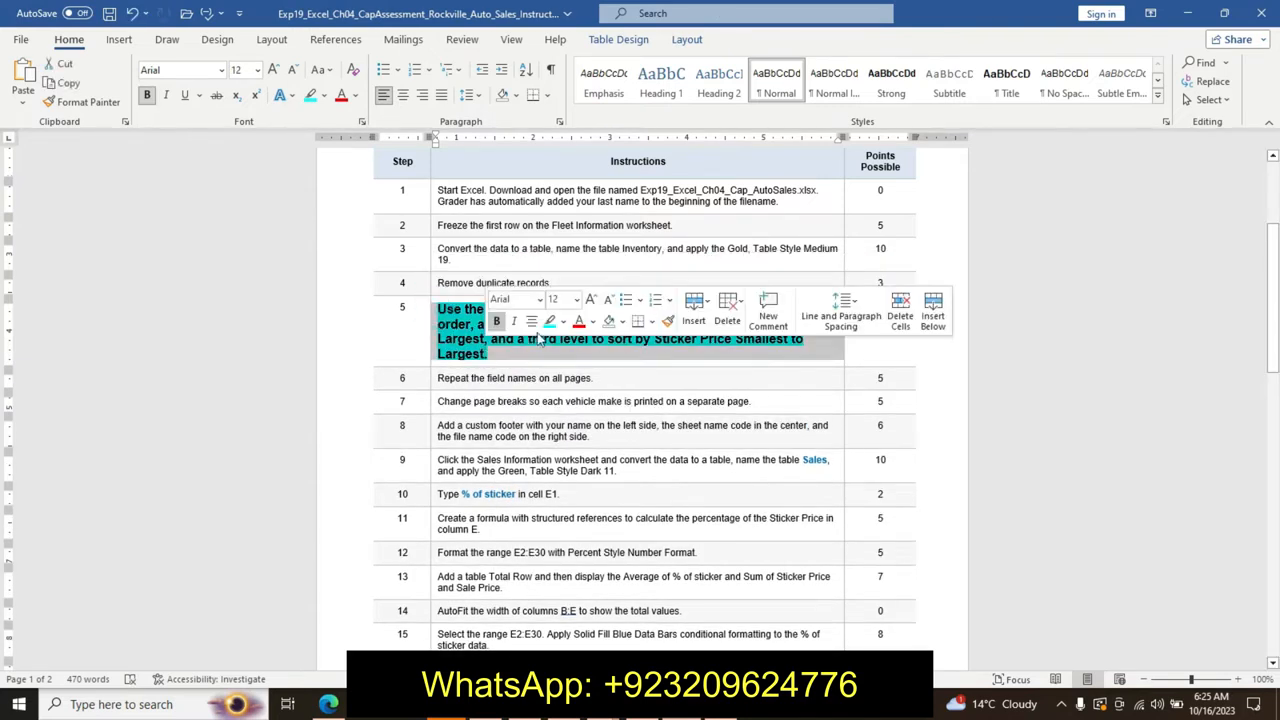
left_click(542, 348)
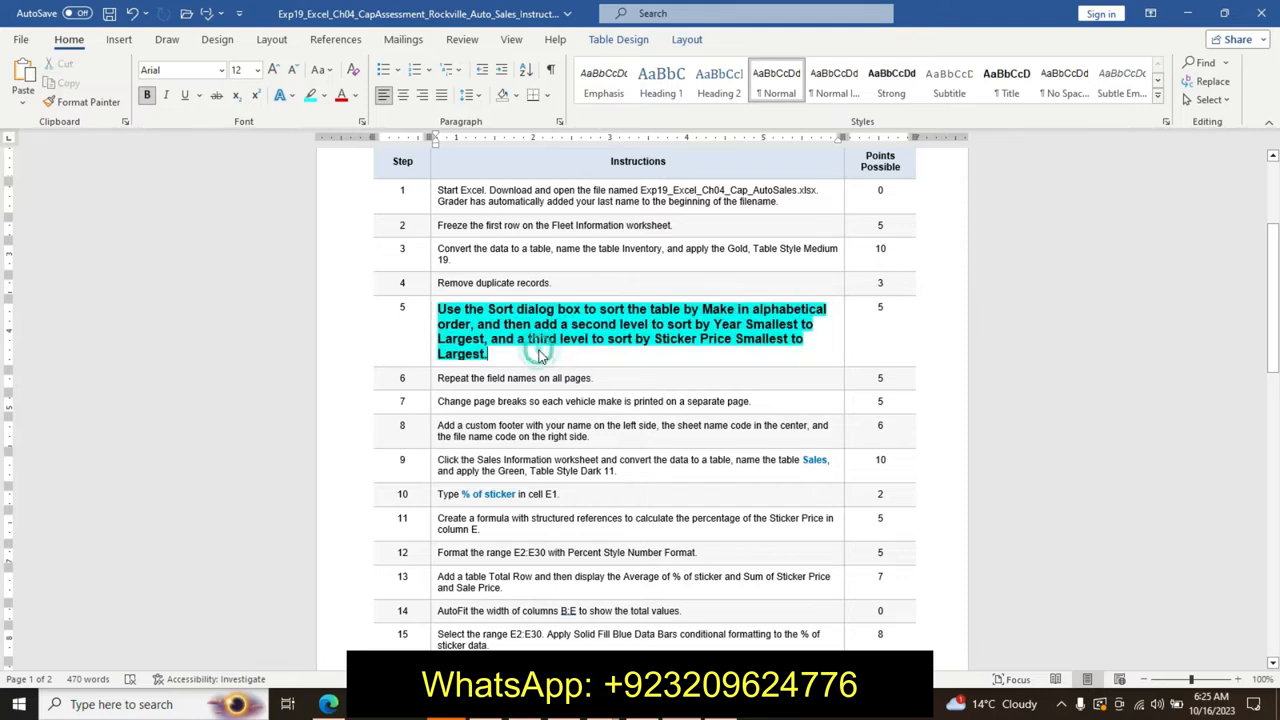
left_click(432, 318)
left_click(526, 266)
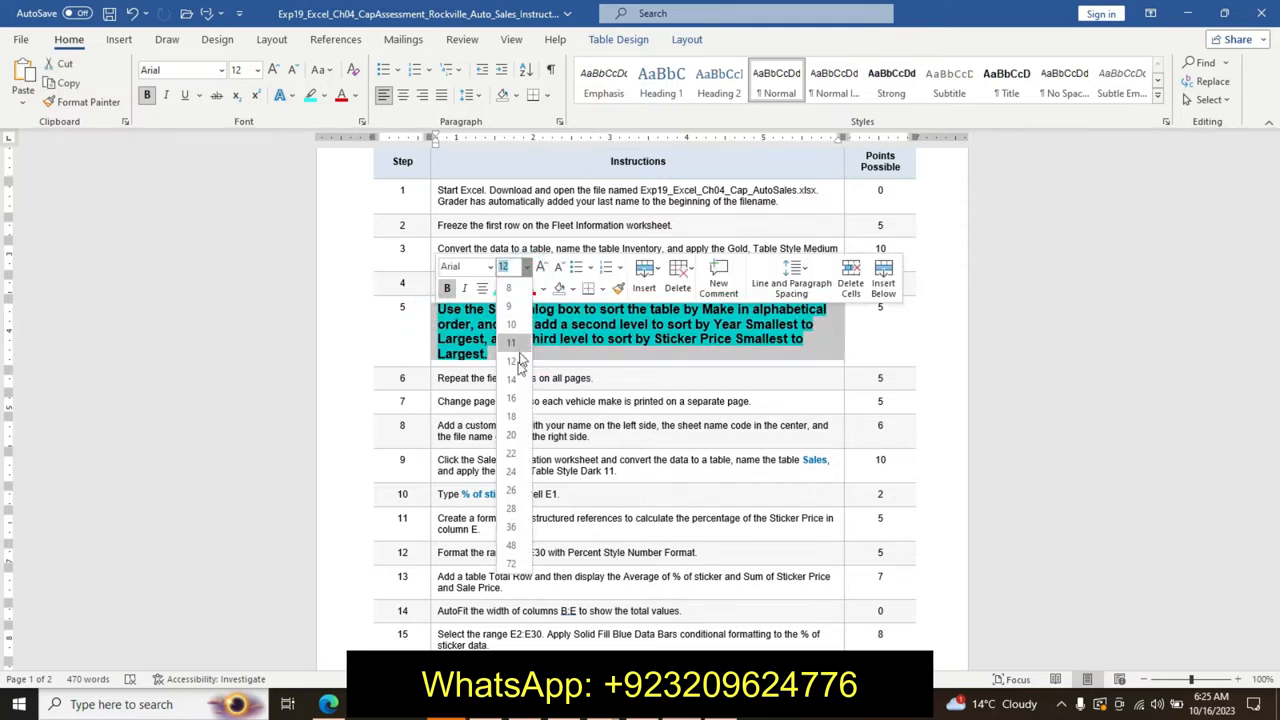
left_click(512, 379)
left_click(599, 360)
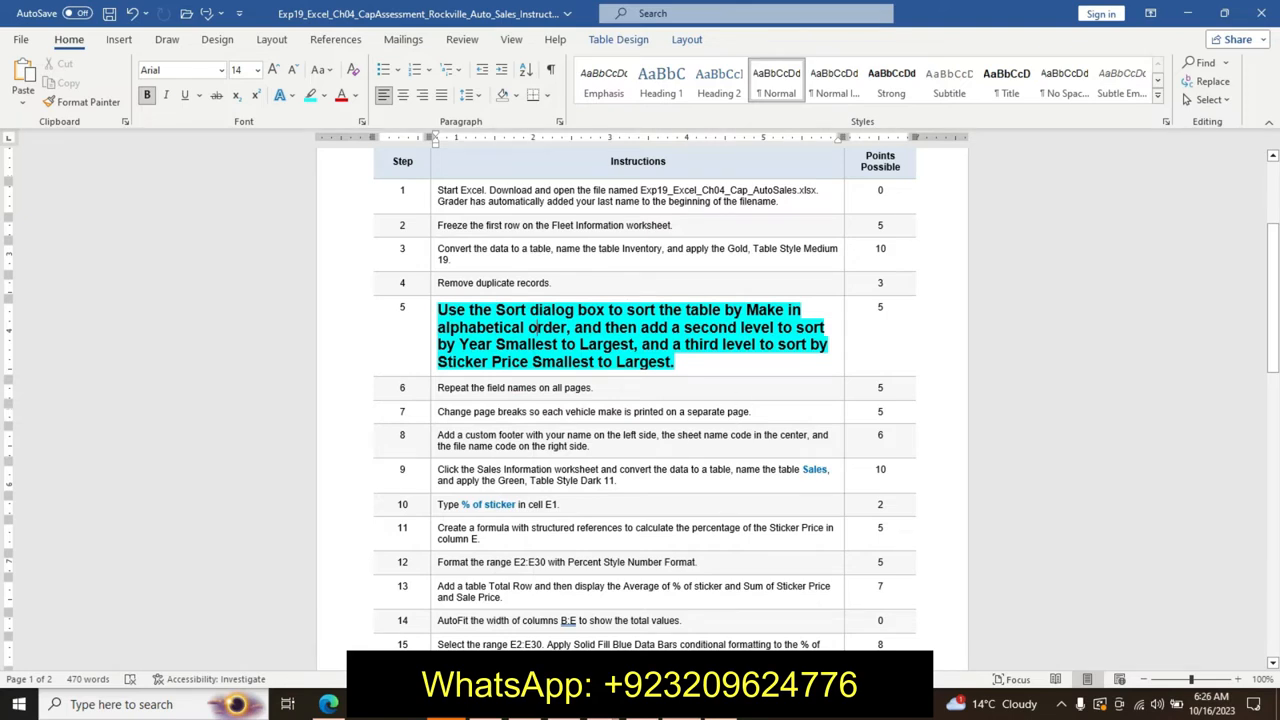
Step: Switch to the Excel workbook and start a custom sort of the Inventory table by Make, A to Z
key("alt+Tab")
left_click(275, 365)
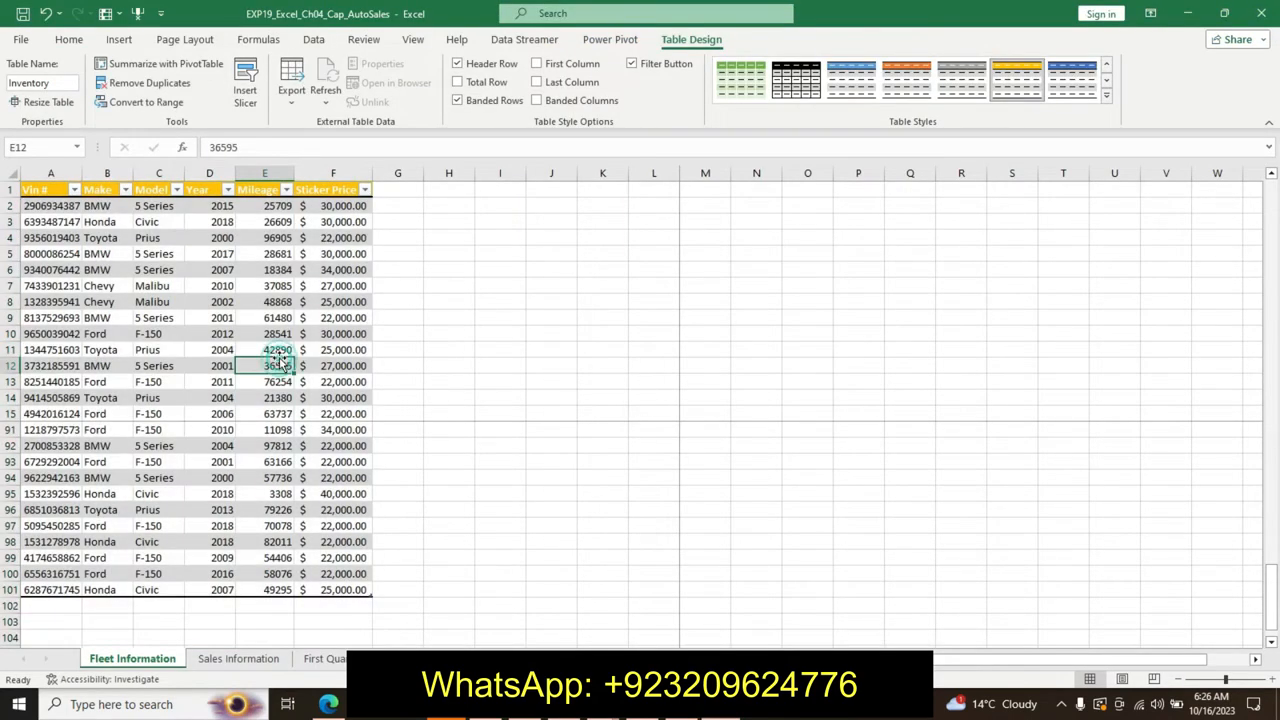
left_click(119, 39)
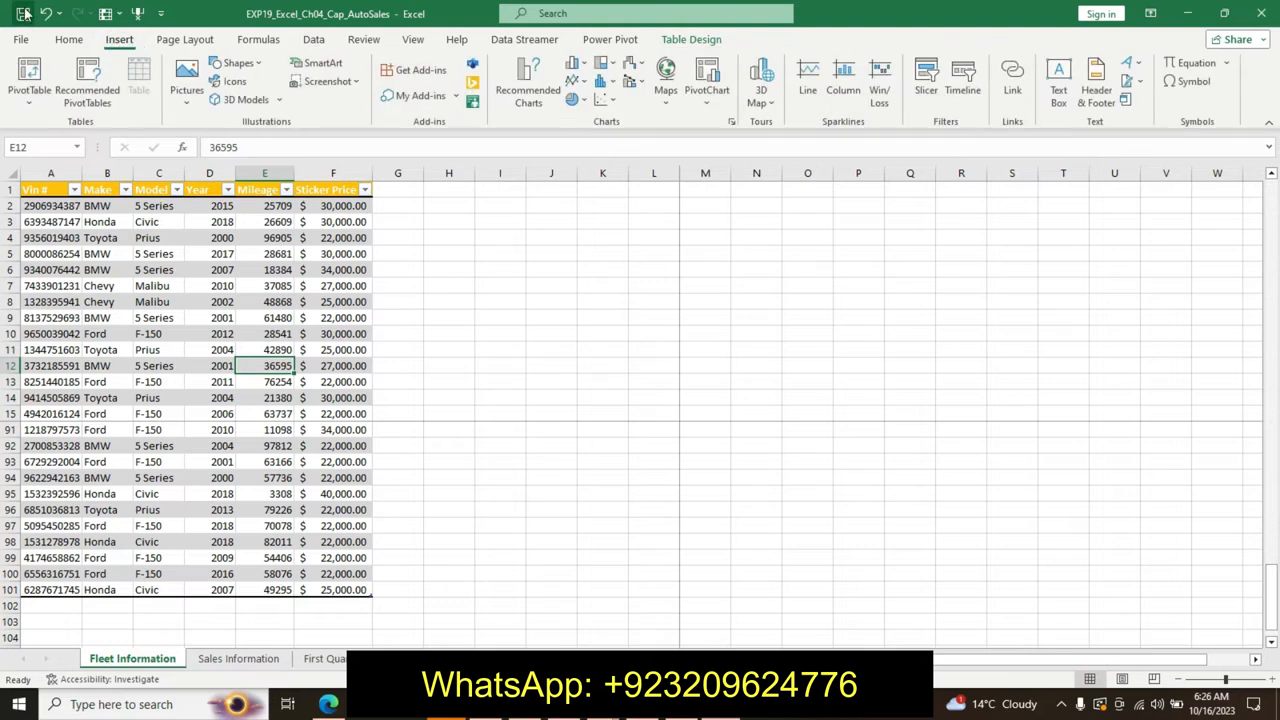
left_click(69, 39)
left_click(1184, 95)
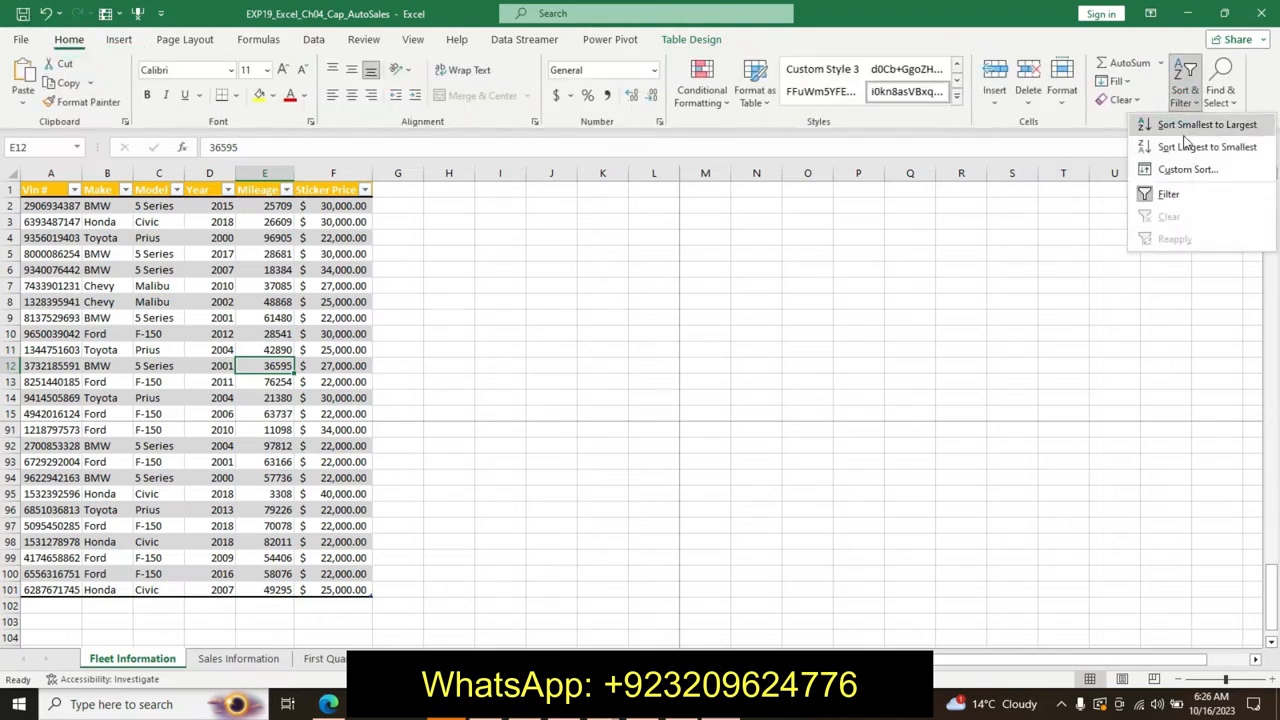
left_click(1180, 166)
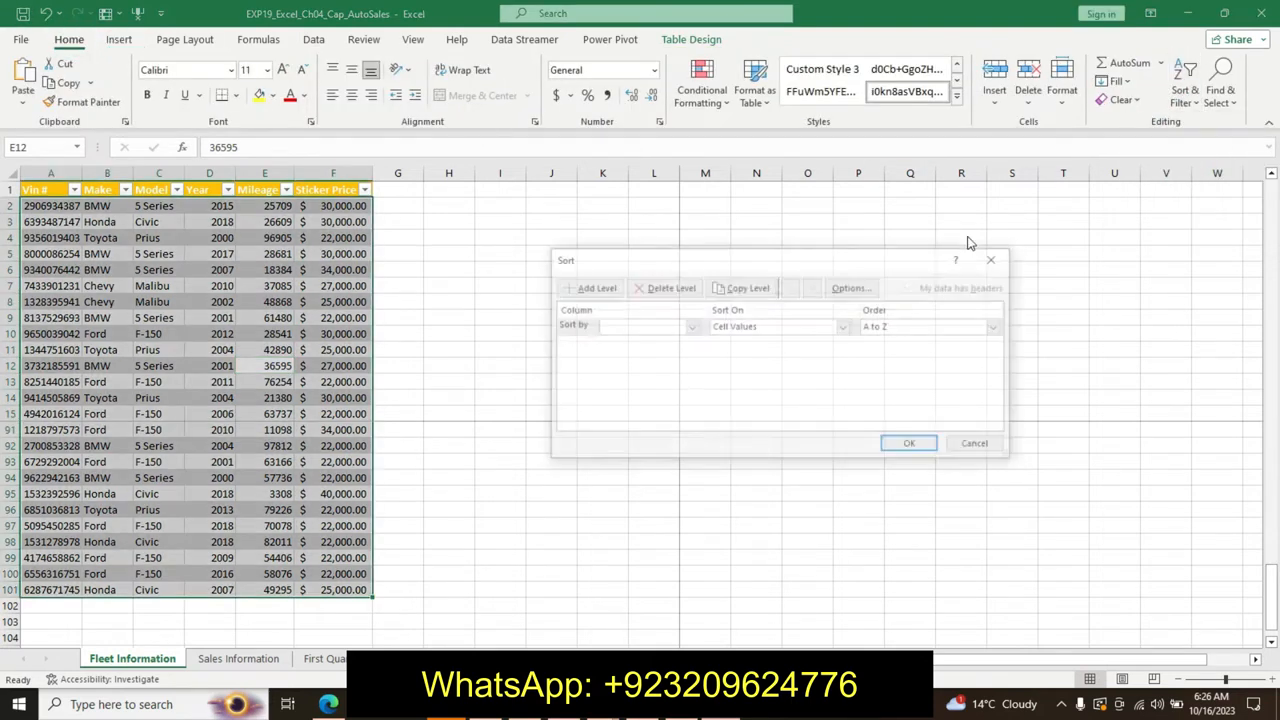
left_click(691, 326)
left_click(665, 353)
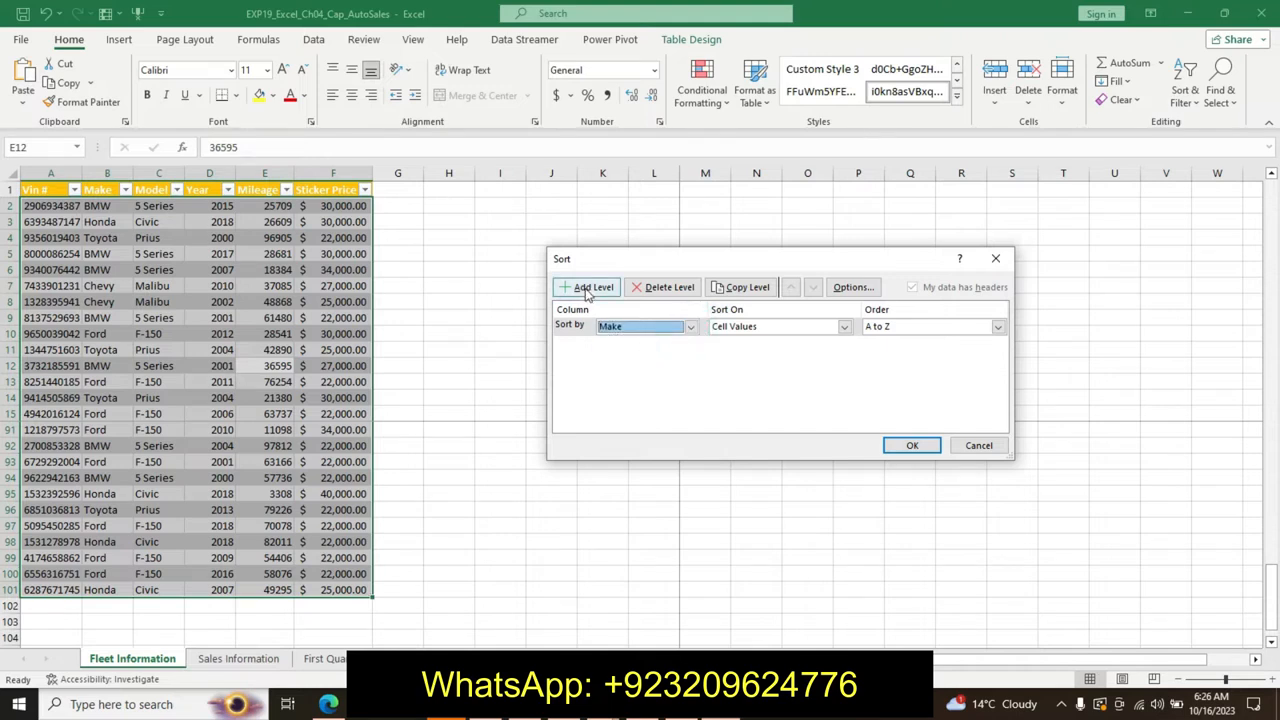
Step: Add a second sort level by Year and a third by Sticker Price, both Smallest to Largest
left_click(585, 287)
left_click(691, 345)
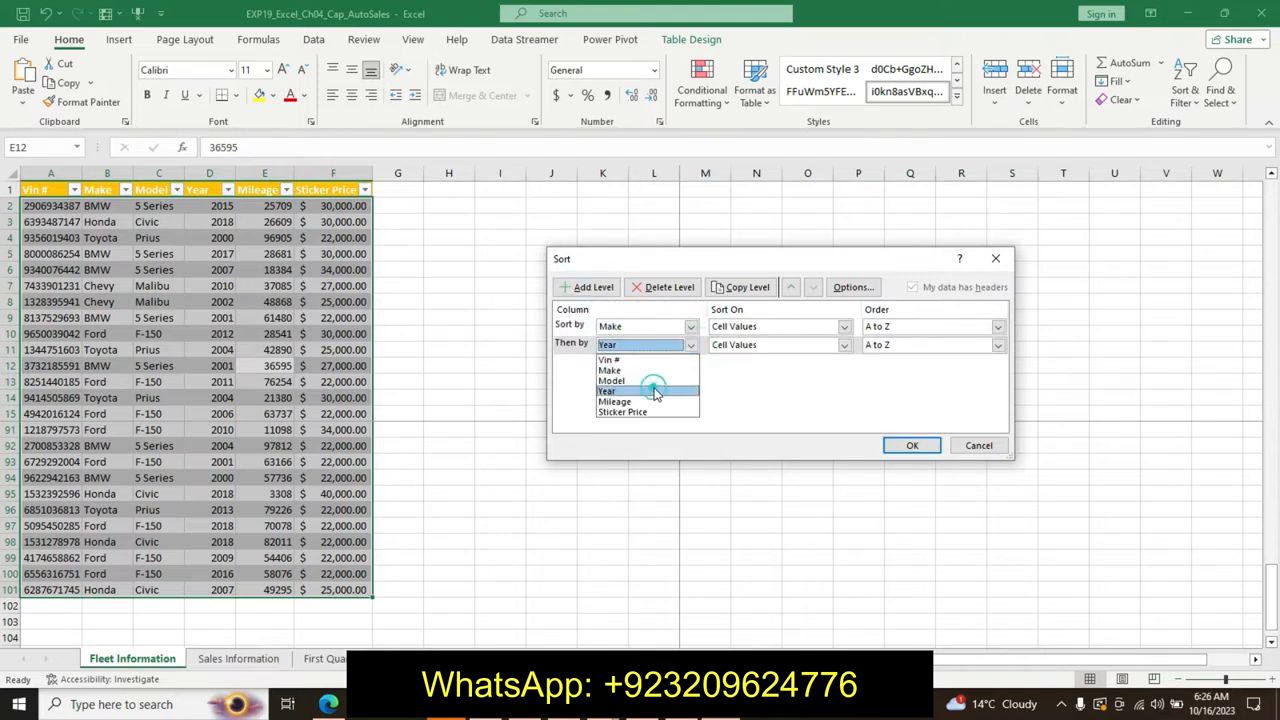
left_click(655, 390)
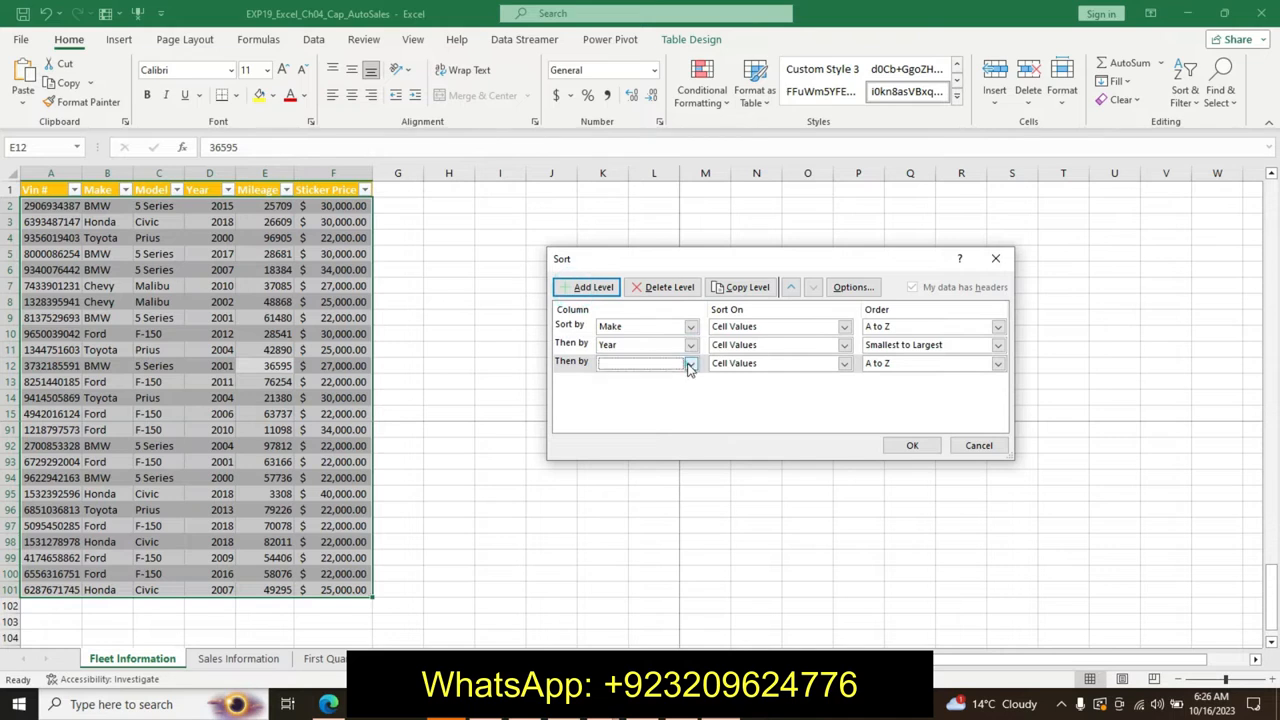
left_click(689, 363)
left_click(628, 431)
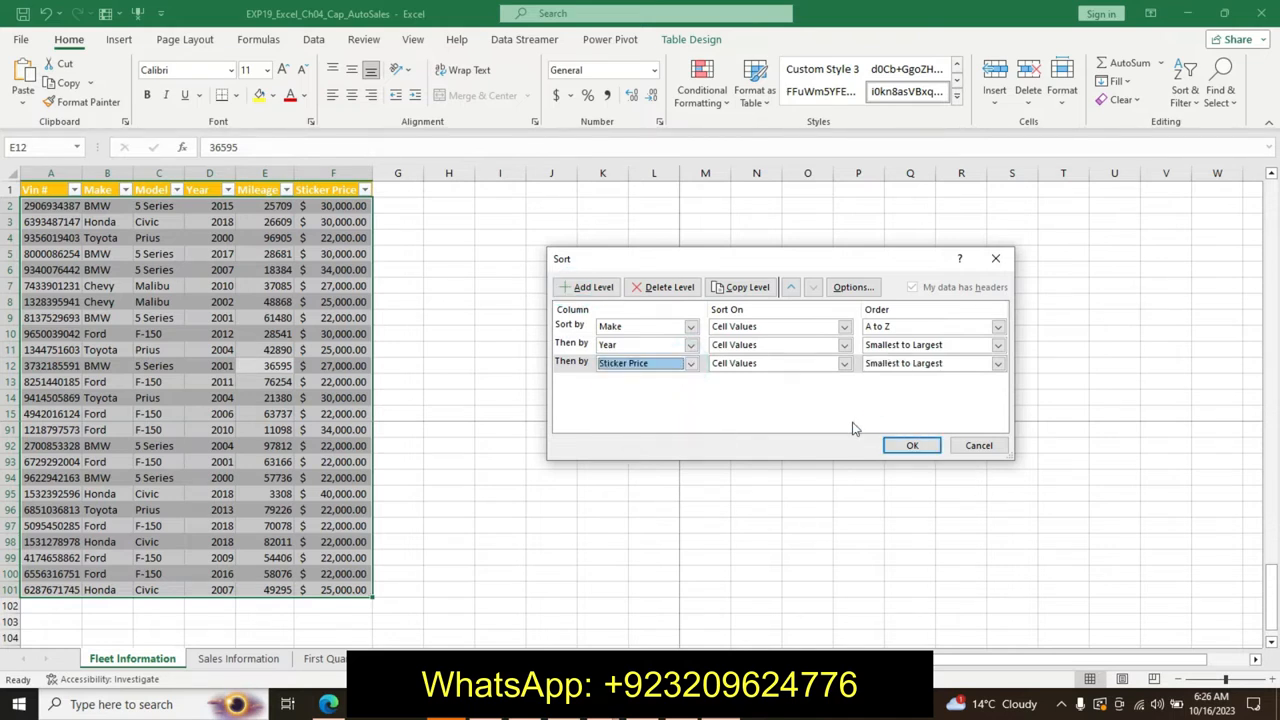
Step: Check the sort levels against the step 5 instruction in Word, apply the sort in Excel, and return to Word
left_click(680, 704)
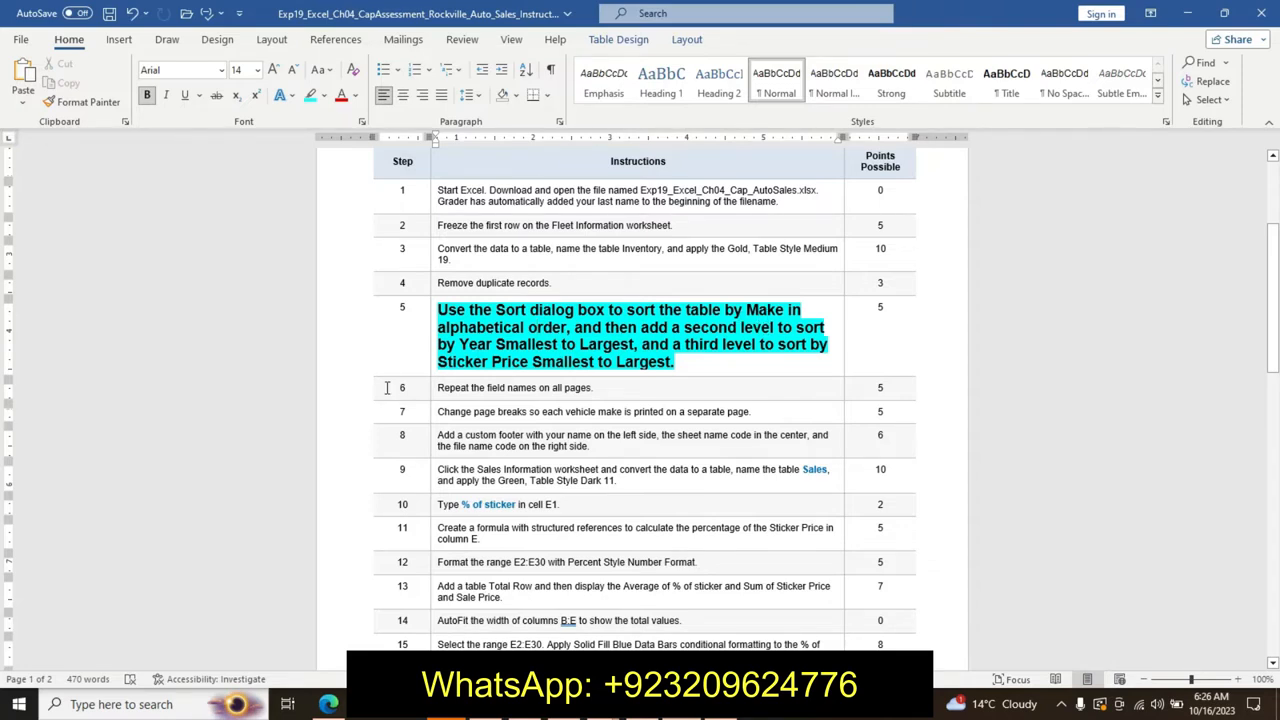
key("alt+Tab")
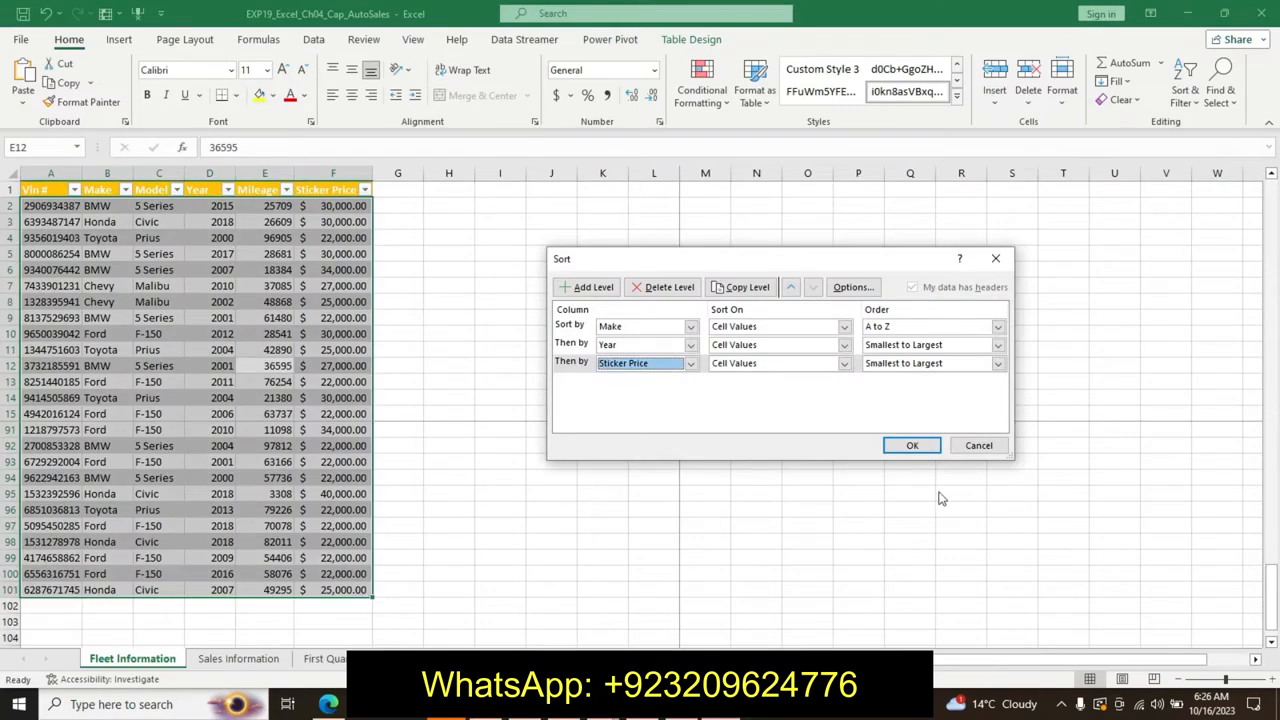
left_click(910, 443)
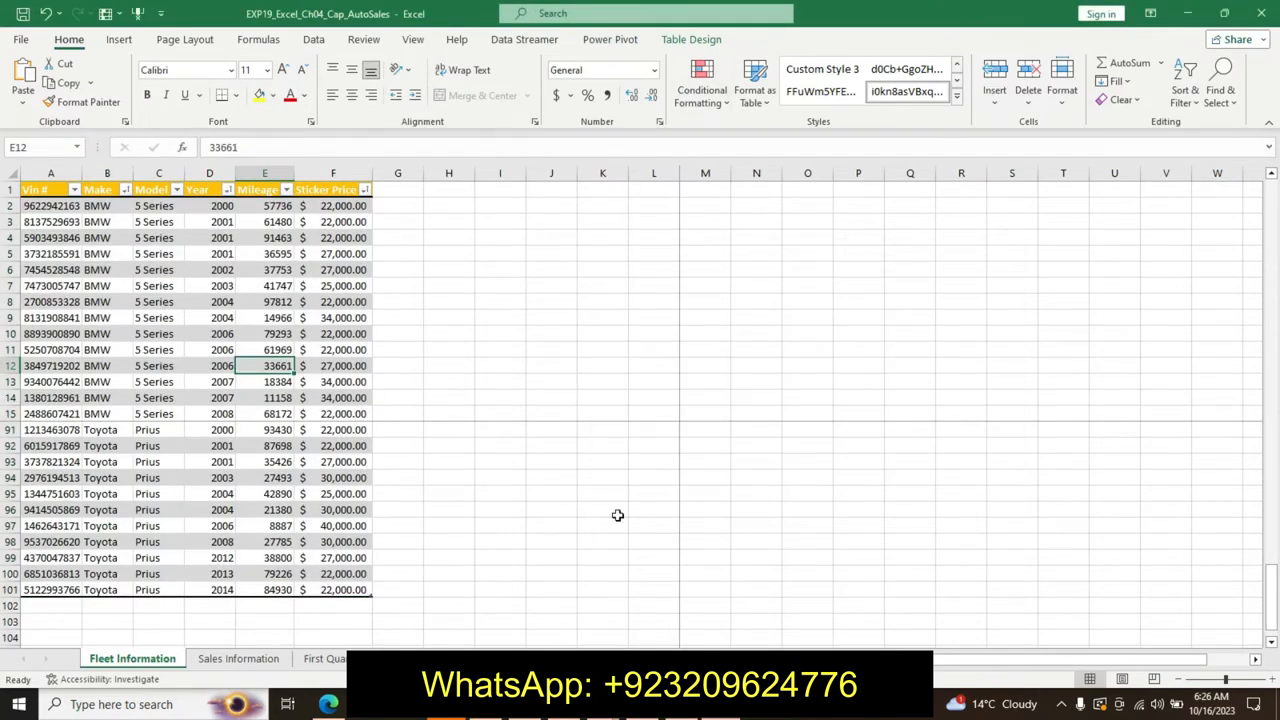
key("alt+Tab")
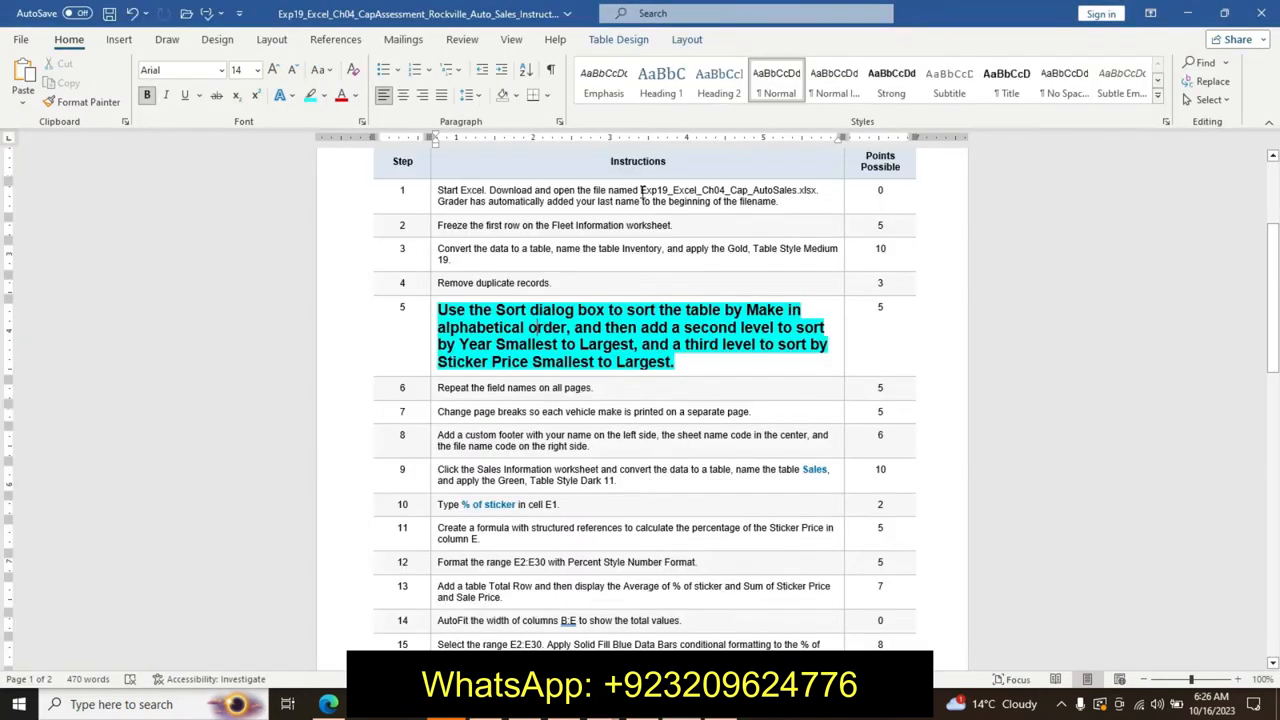
Step: Undo the enlarging, bolding and highlighting of the step 5 instruction
key("ctrl+z")
key("ctrl+z")
key("ctrl+z")
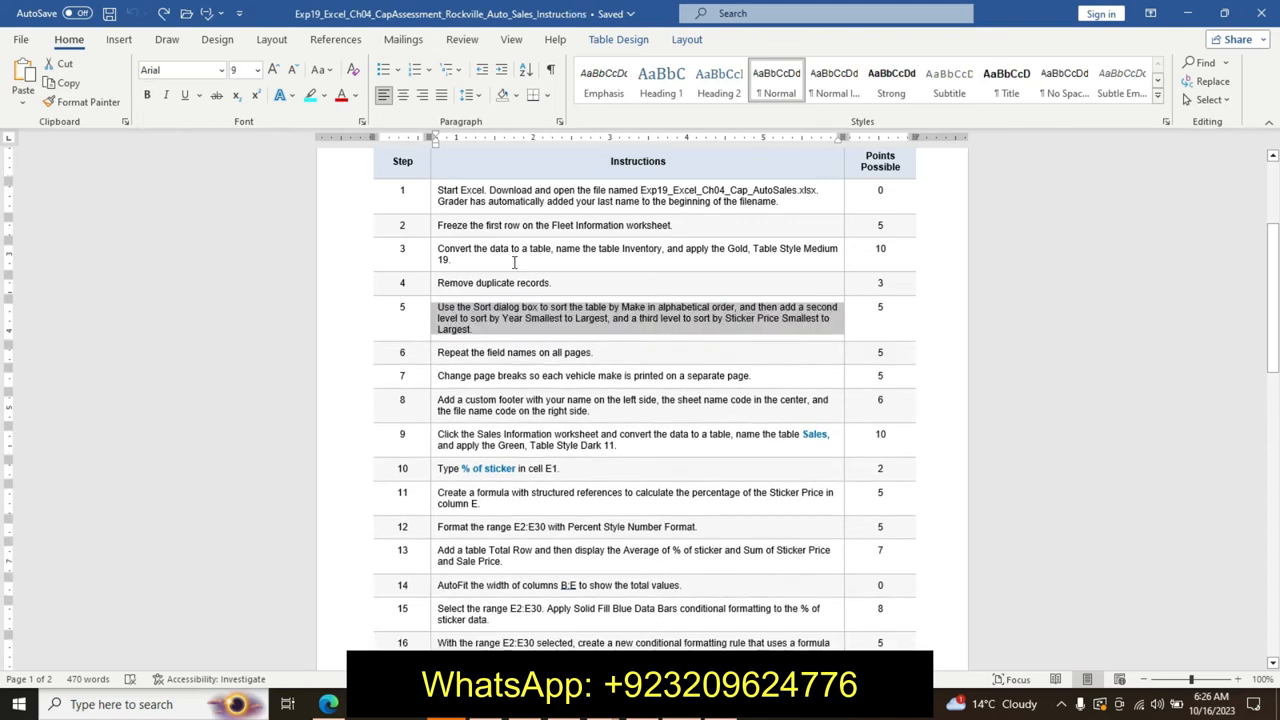
Step: Format the step 6 instruction as 12-point bold text with turquoise highlighting
left_click(434, 358)
left_click(529, 310)
left_click(515, 407)
left_click(448, 330)
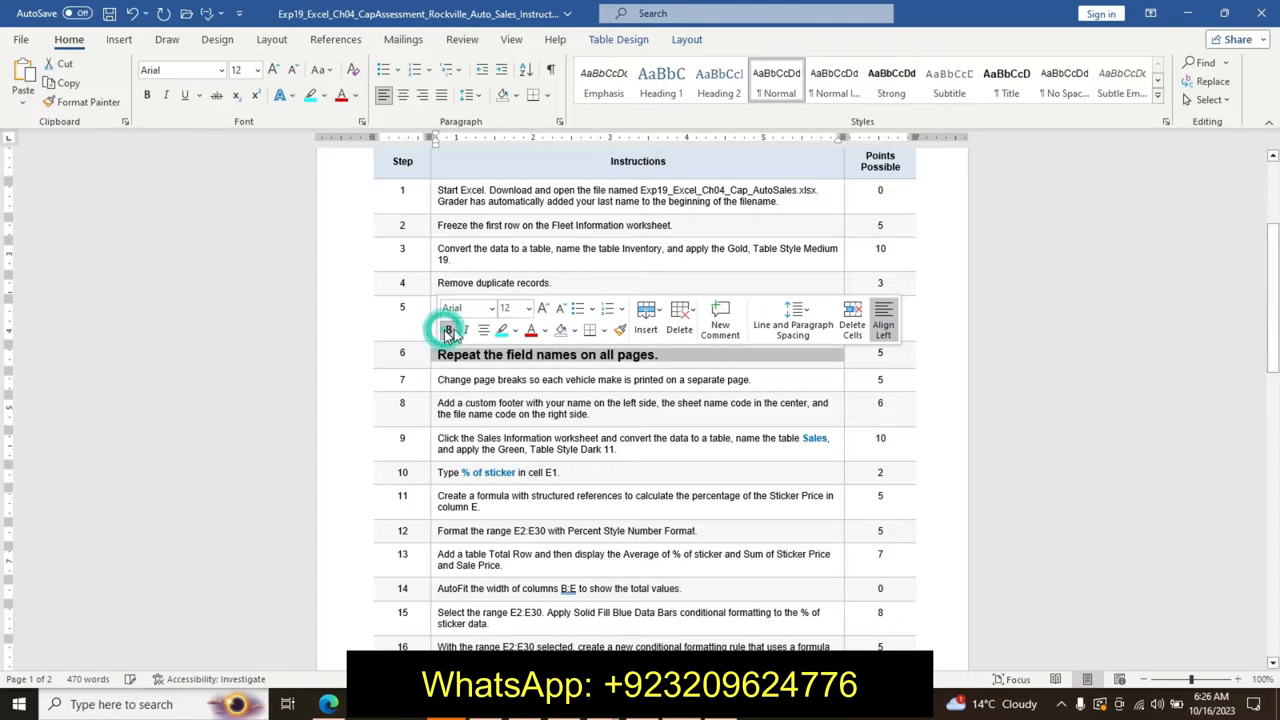
left_click(501, 330)
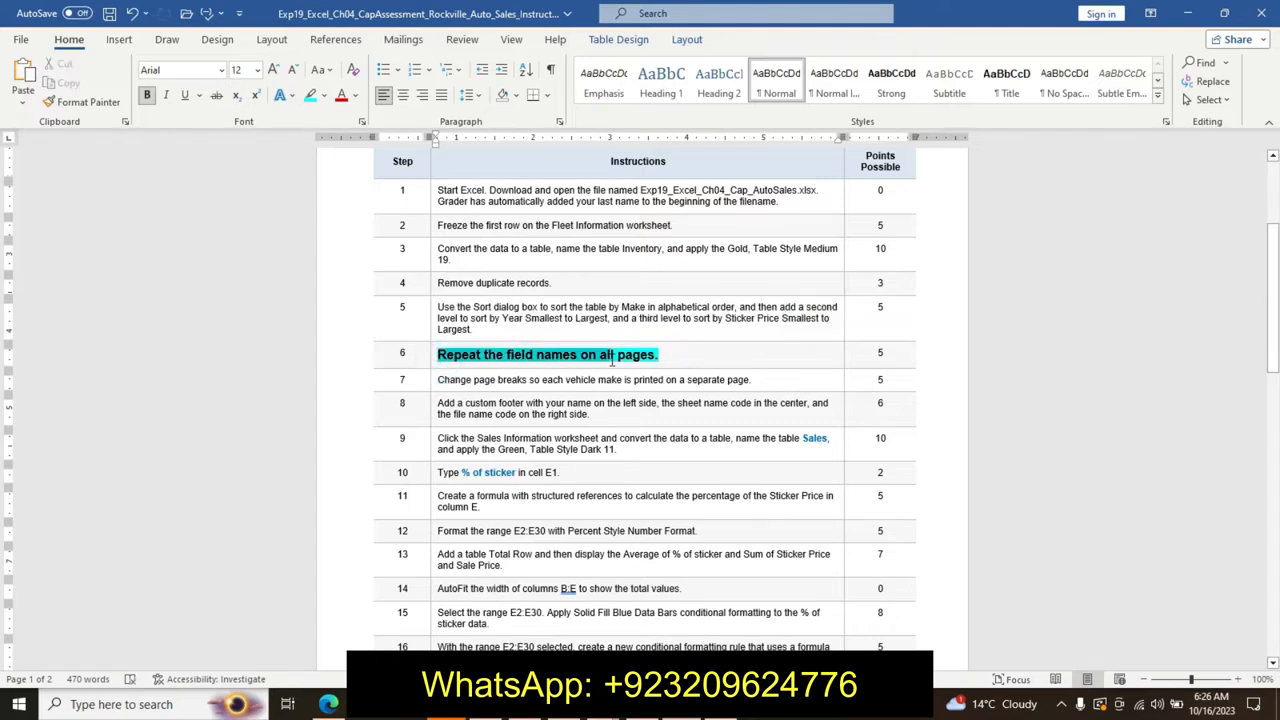
Step: Switch to the Excel workbook and set A1:F1 as the rows to repeat at top of the Fleet Information sheet's printed pages
key("alt+Tab")
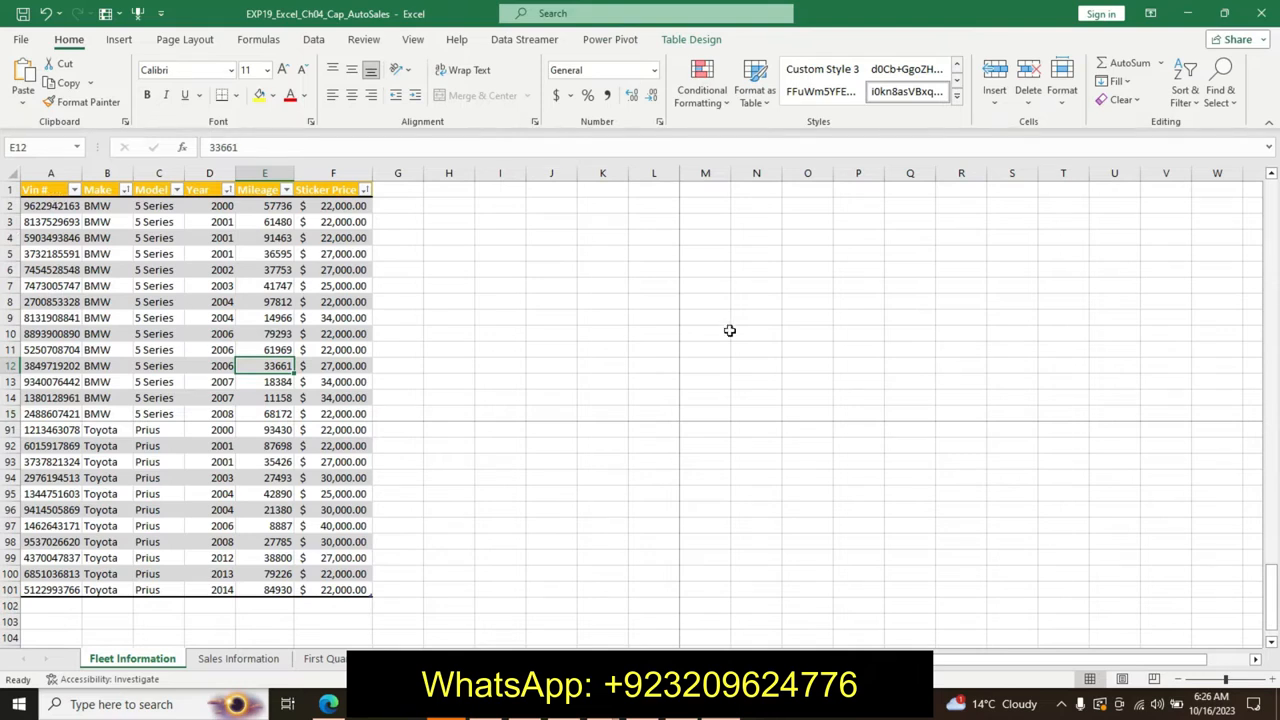
left_click_drag(1260, 616, 1278, 336)
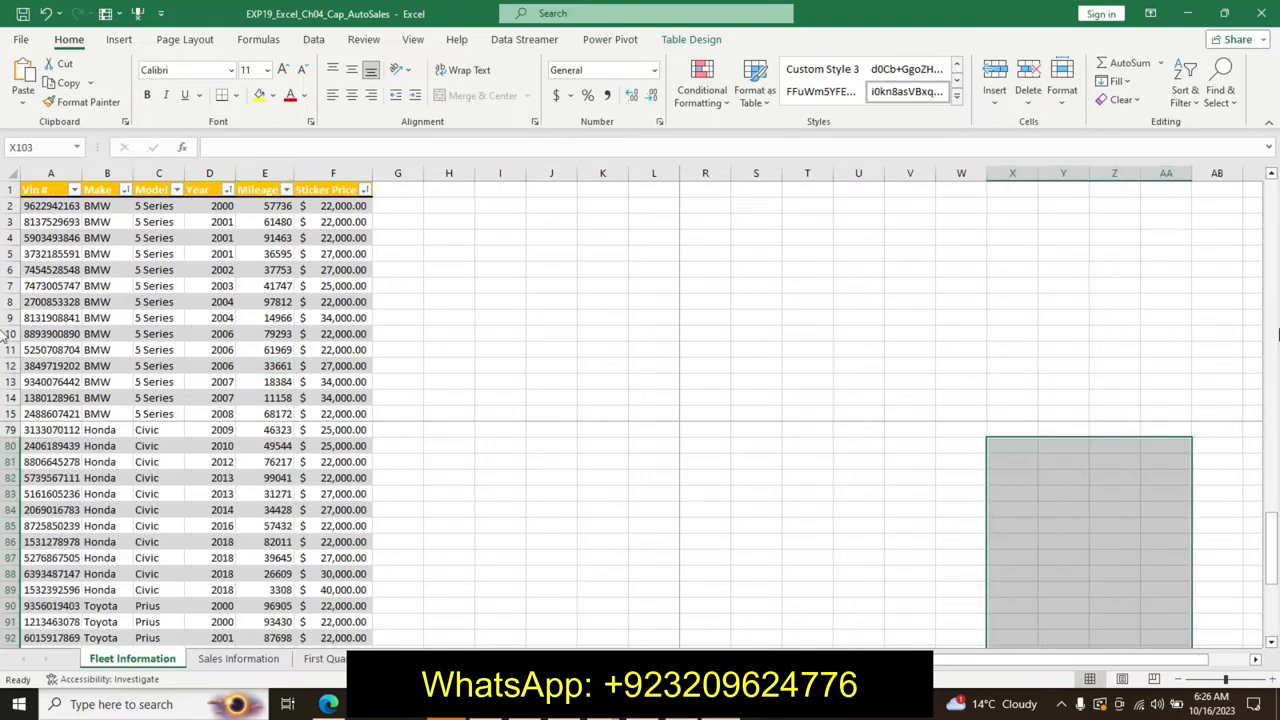
left_click(1270, 204)
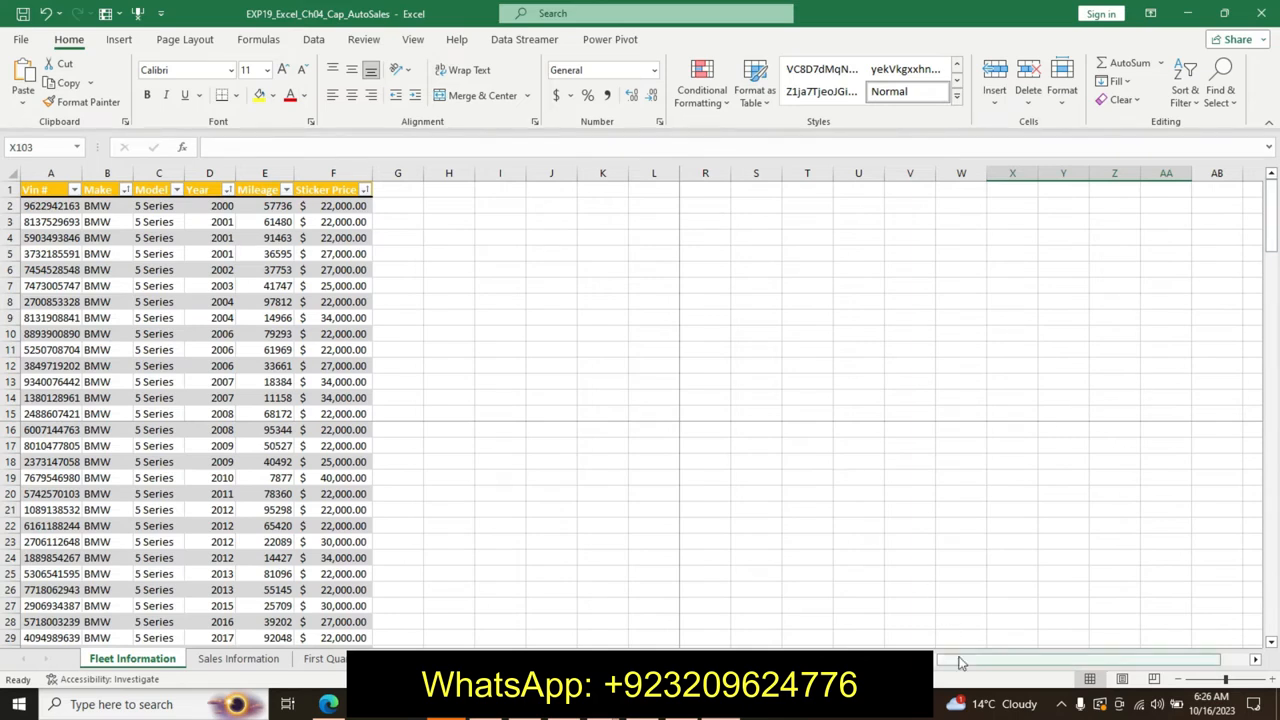
left_click_drag(950, 659, 957, 655)
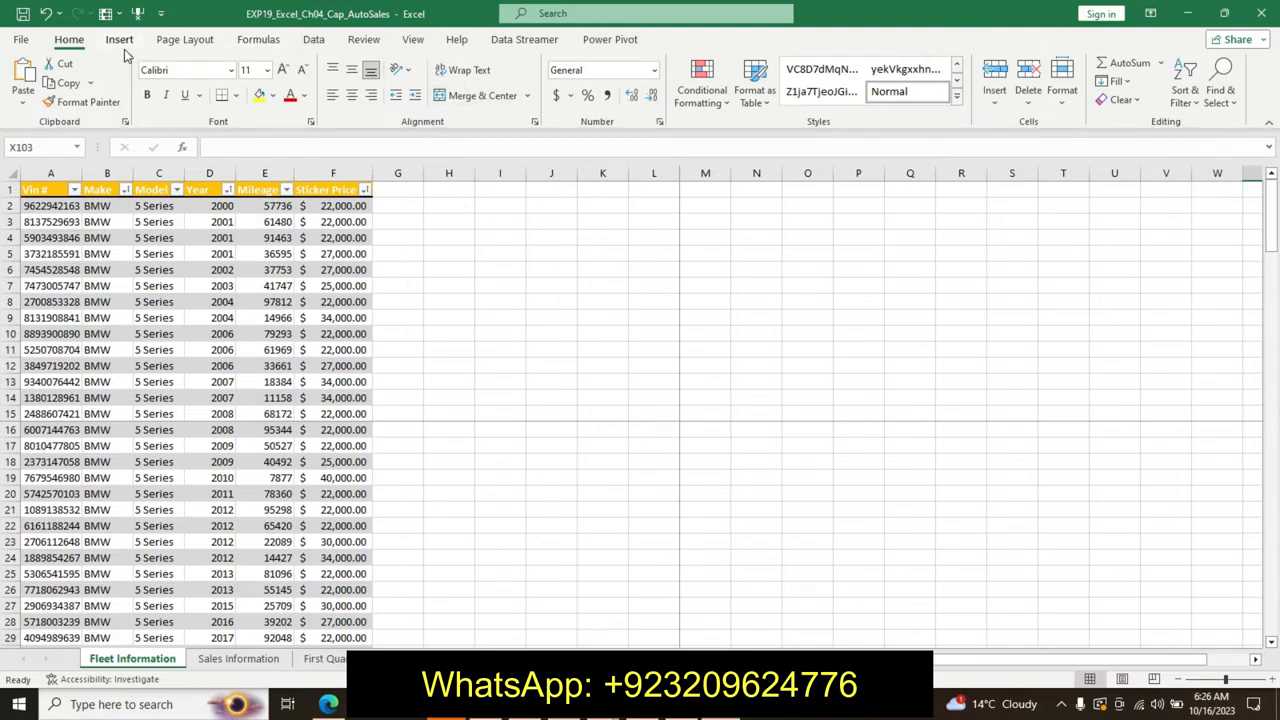
left_click(218, 252)
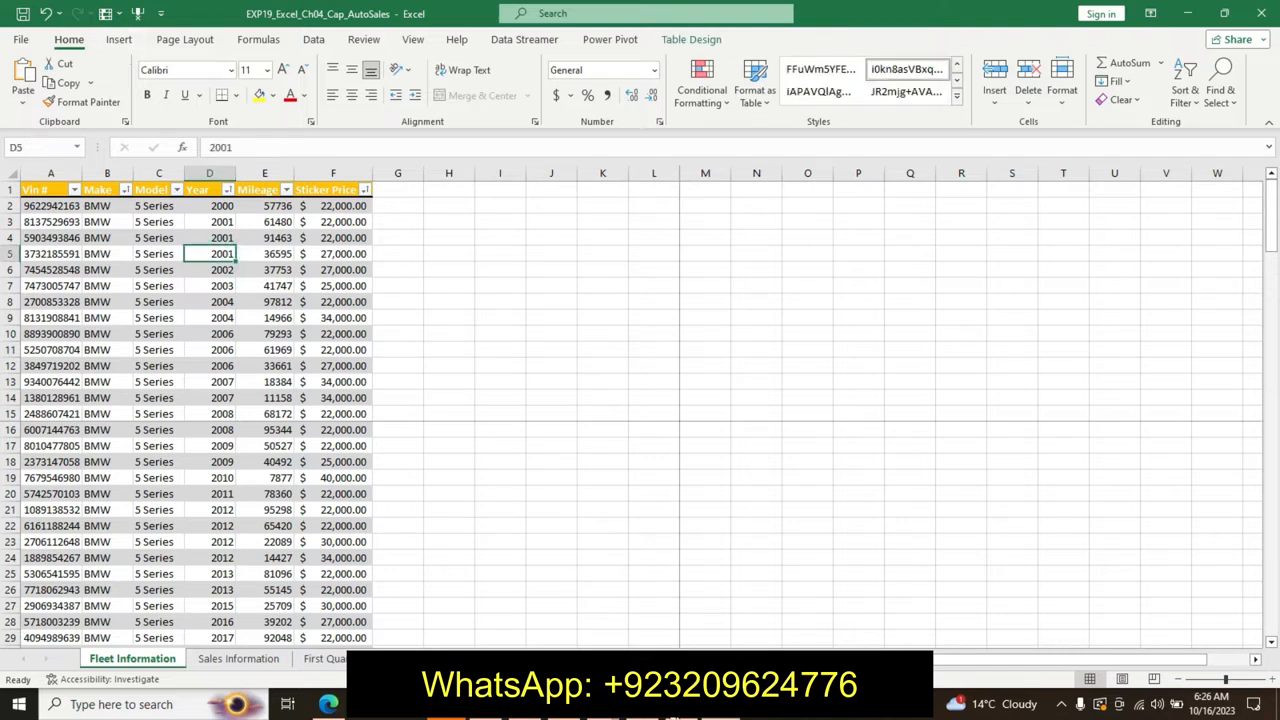
key("alt+Tab")
key("alt+Tab")
left_click(119, 39)
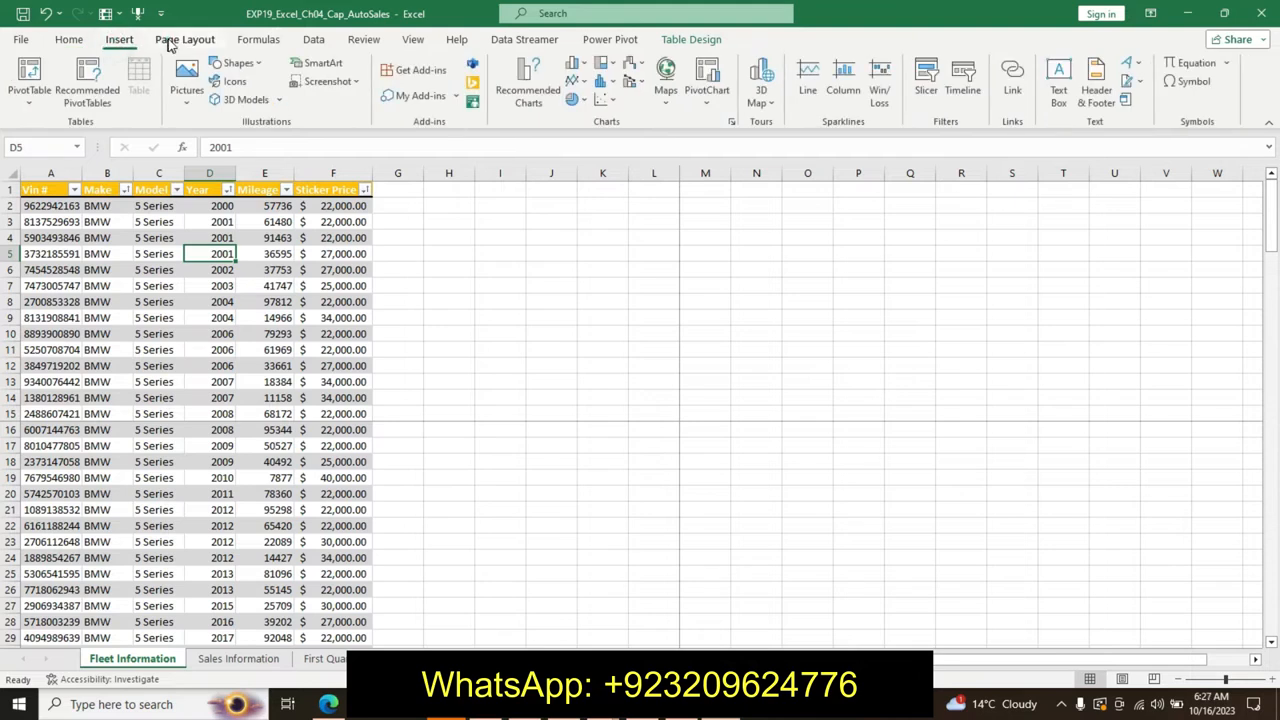
left_click(184, 39)
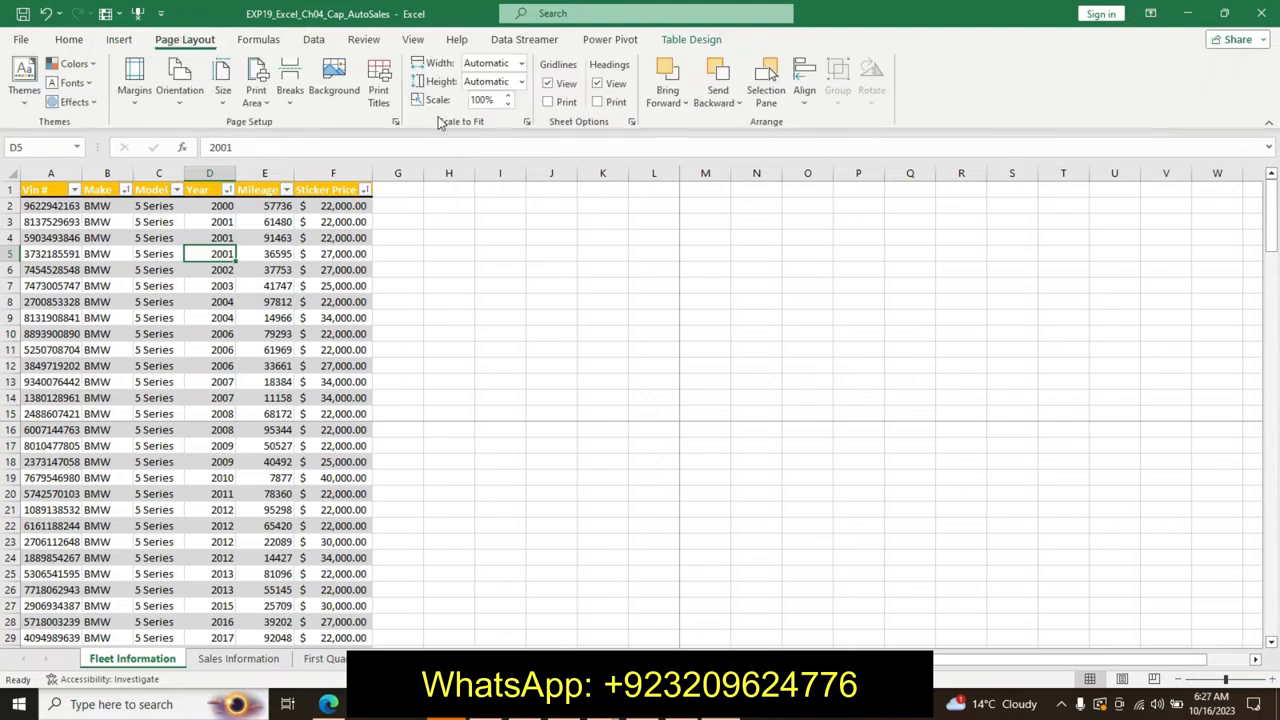
left_click(378, 88)
left_click(732, 260)
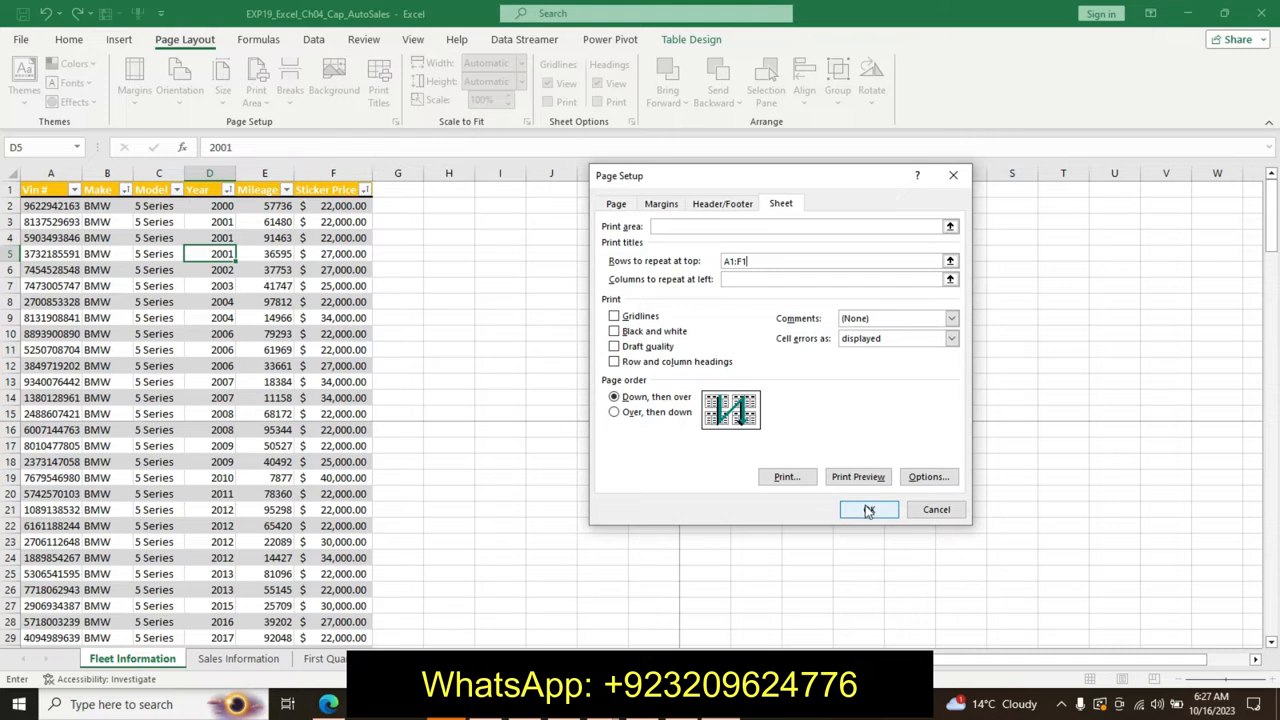
left_click(869, 510)
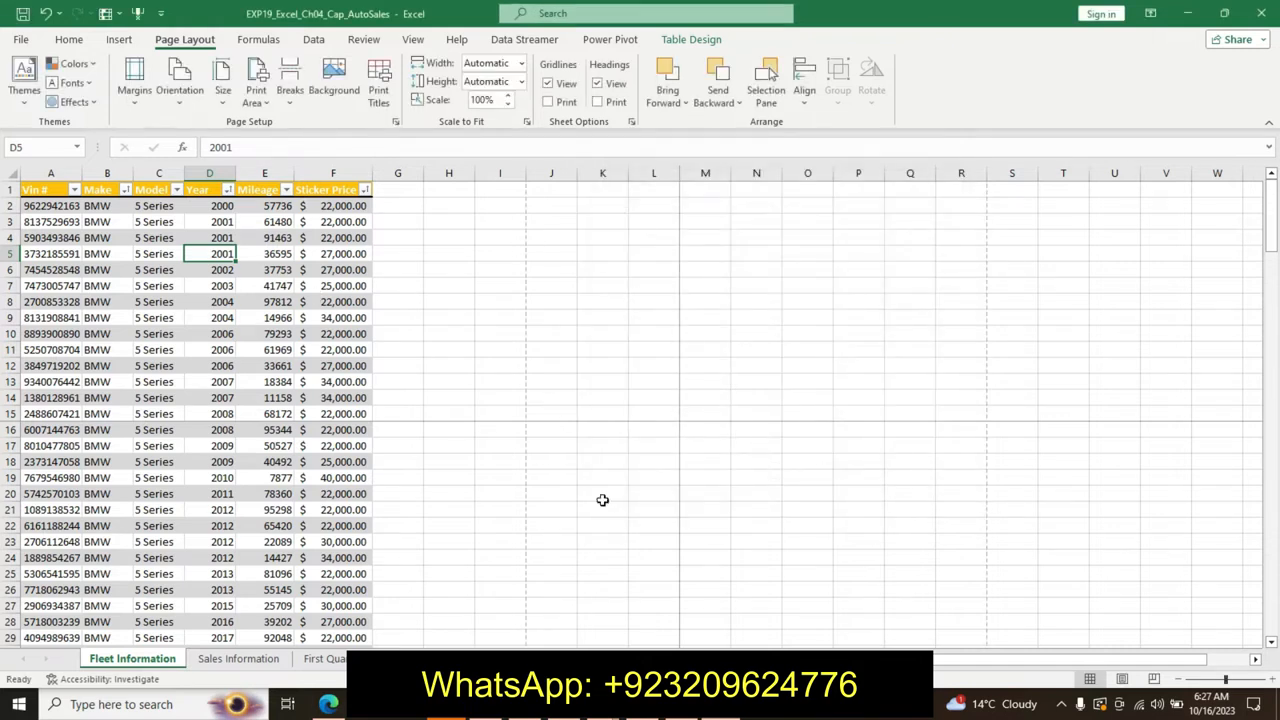
Step: Return to the Word instructions and undo the formatting of the step 6 instruction
left_click(688, 705)
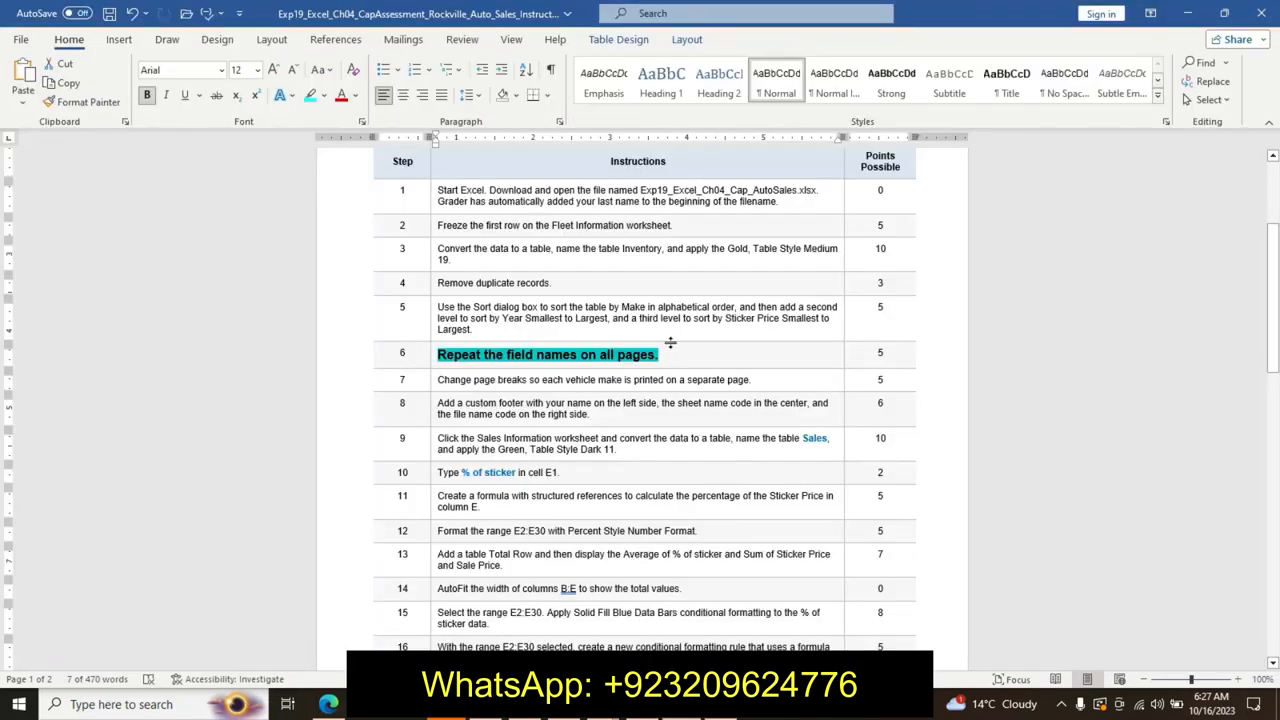
key("ctrl+z")
key("ctrl+z")
key("ctrl+z")
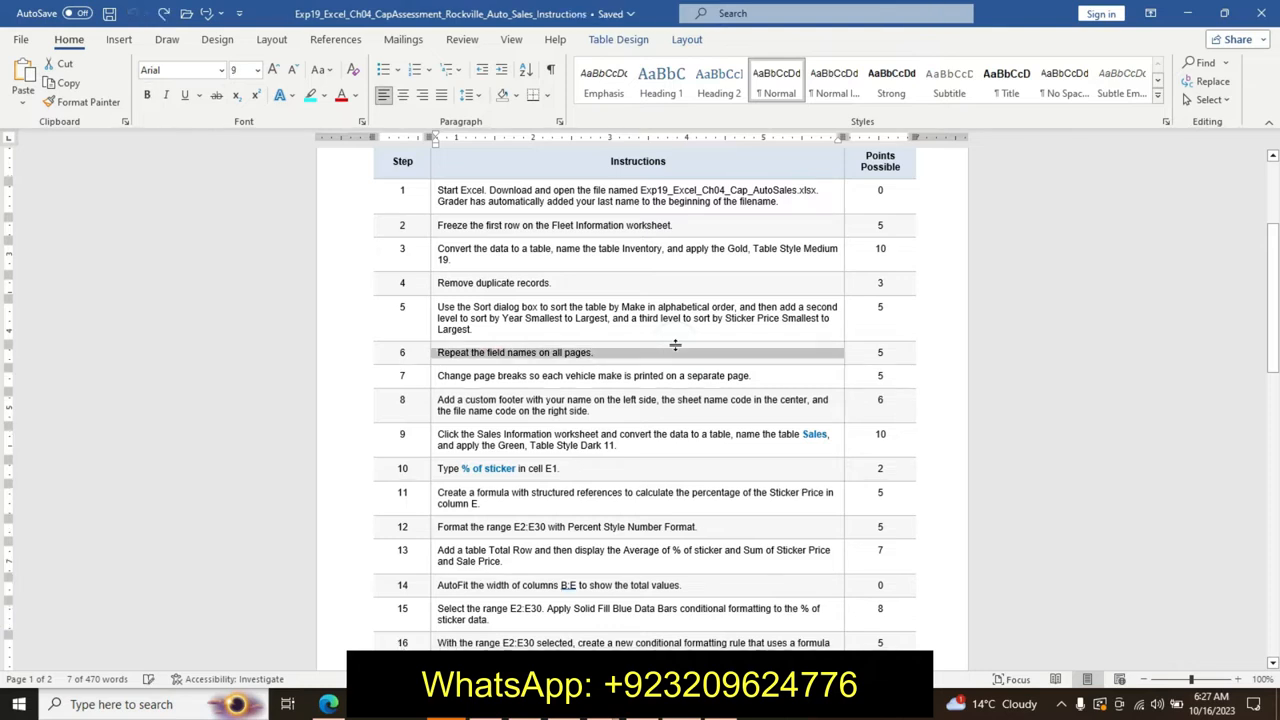
Step: Format the step 7 instruction about page breaks as 14-point bold text with turquoise highlighting
right_click(431, 383)
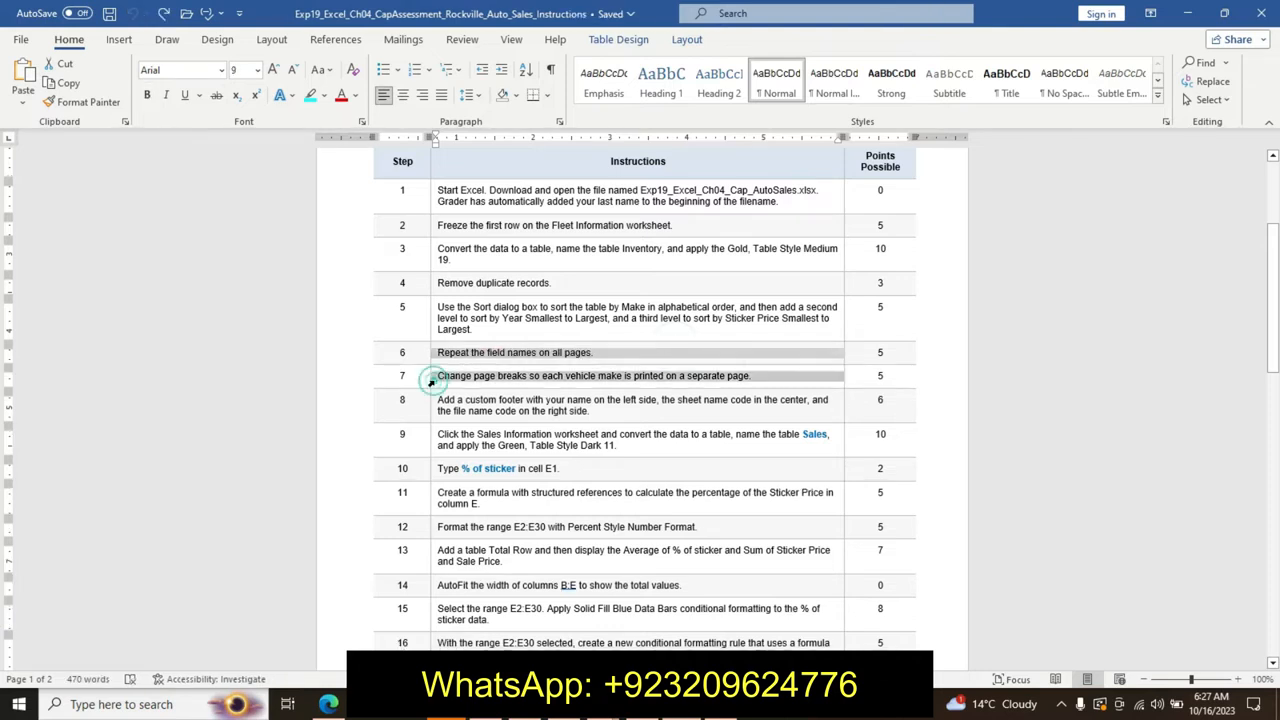
left_click(525, 332)
left_click(510, 446)
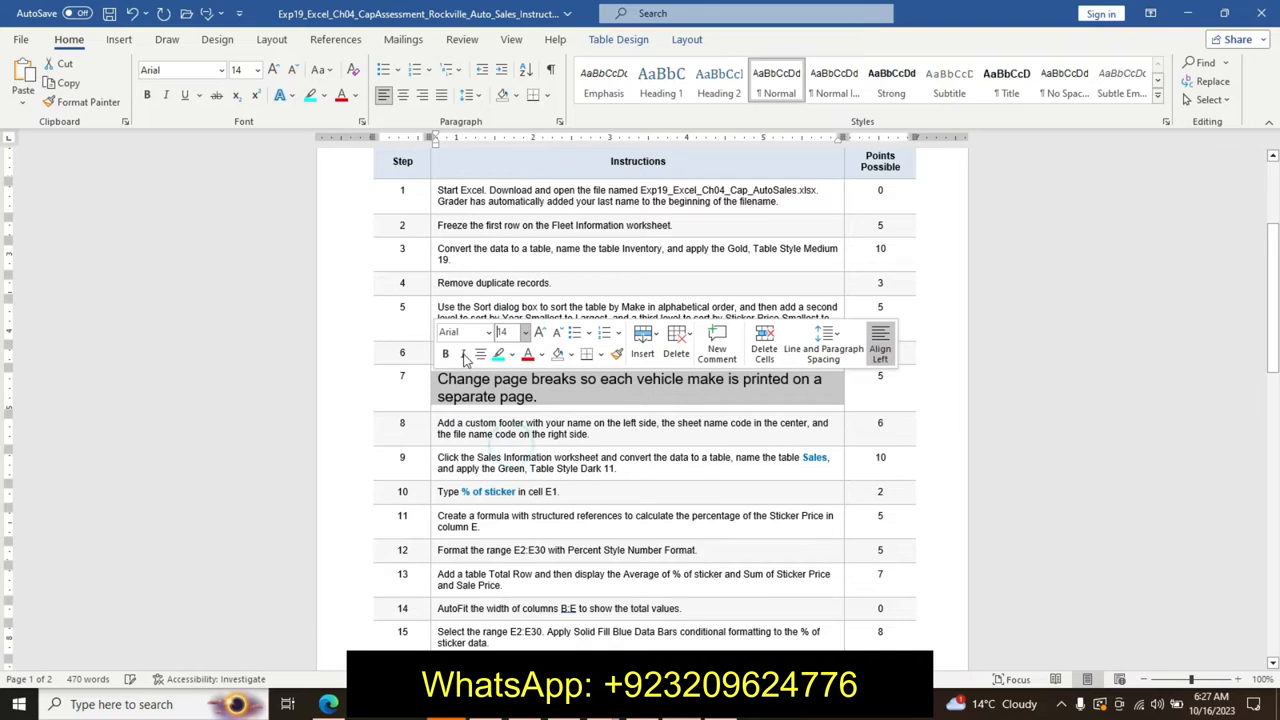
left_click(445, 353)
left_click(498, 353)
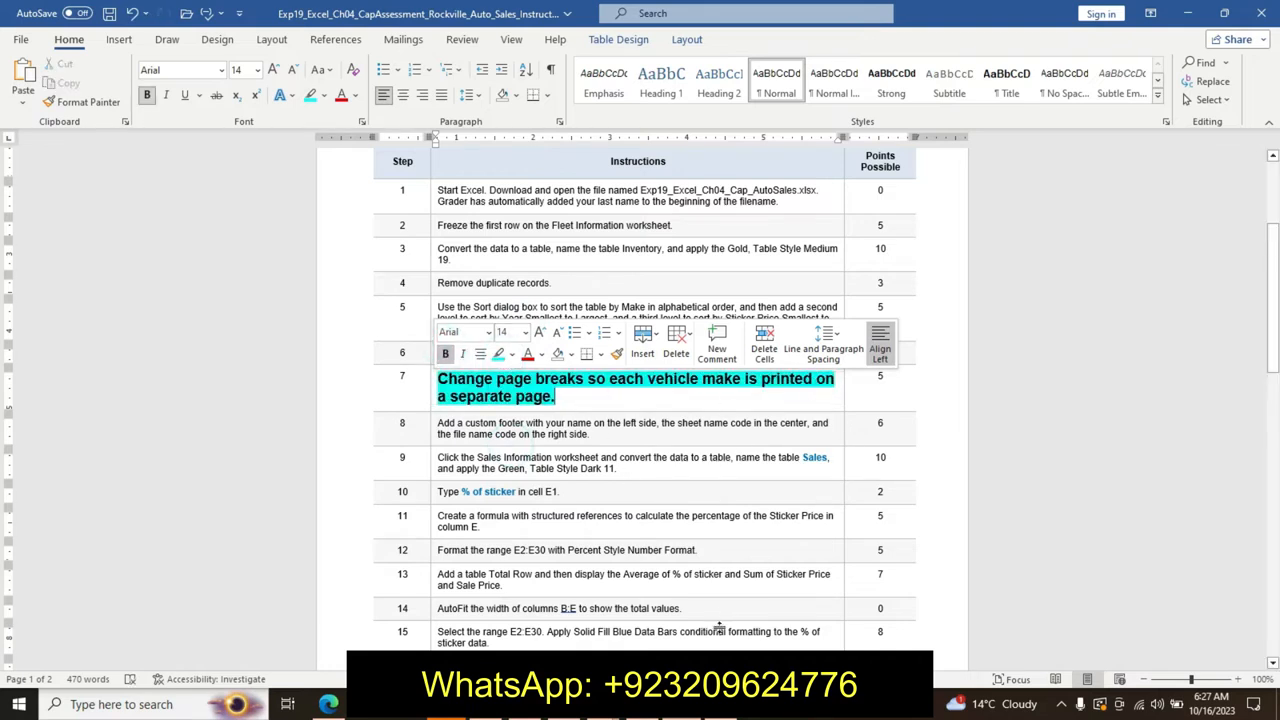
Step: Switch to the Excel workbook and insert a page break at cell D5 of the Fleet Information sheet
left_click(720, 704)
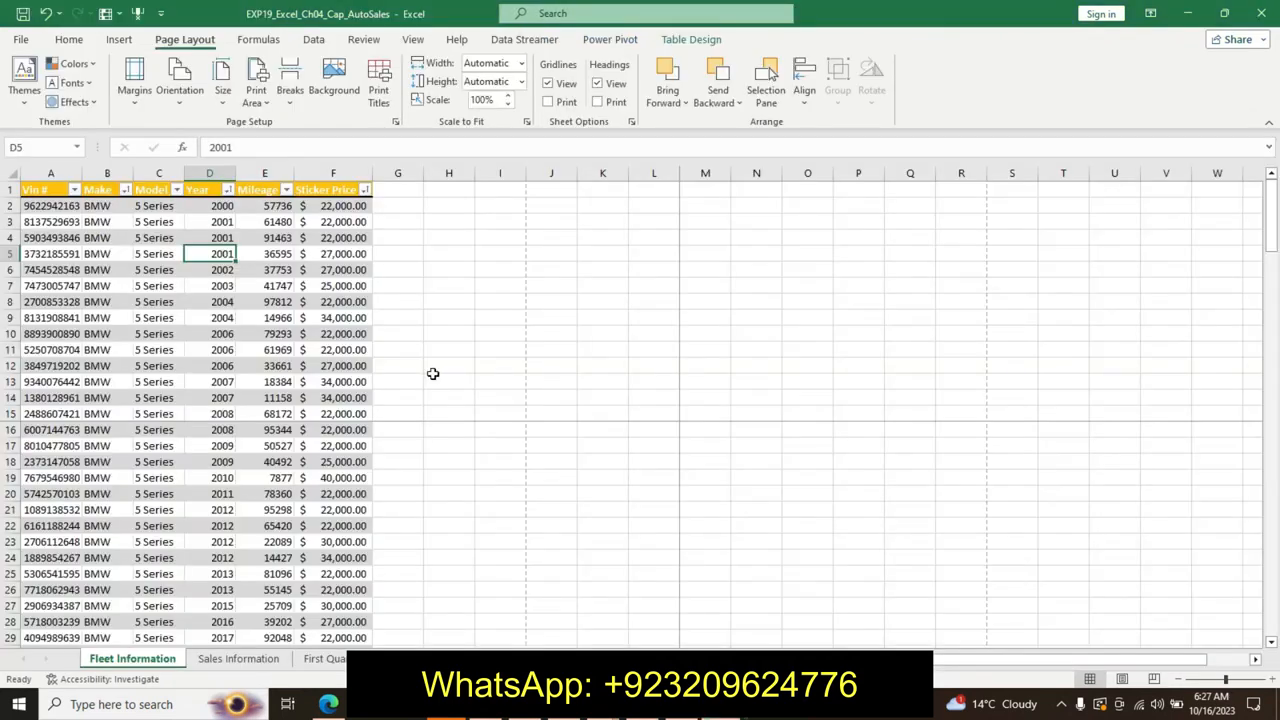
left_click(295, 105)
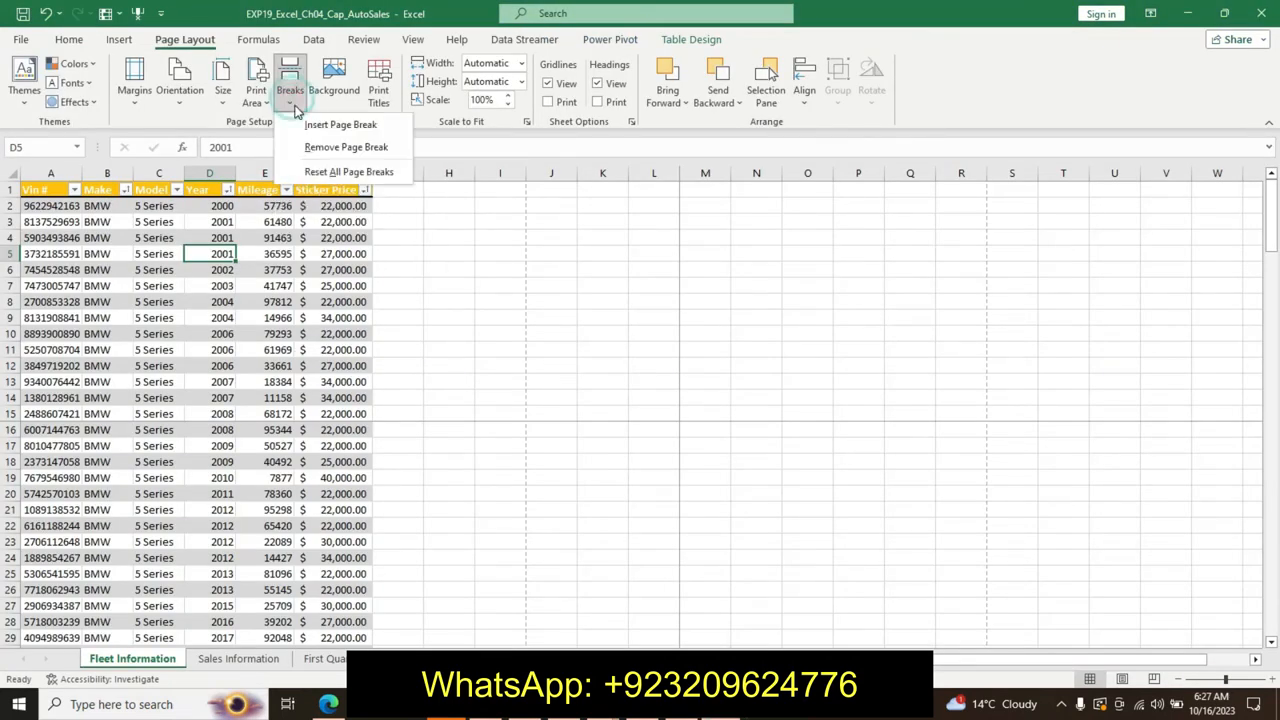
left_click(306, 123)
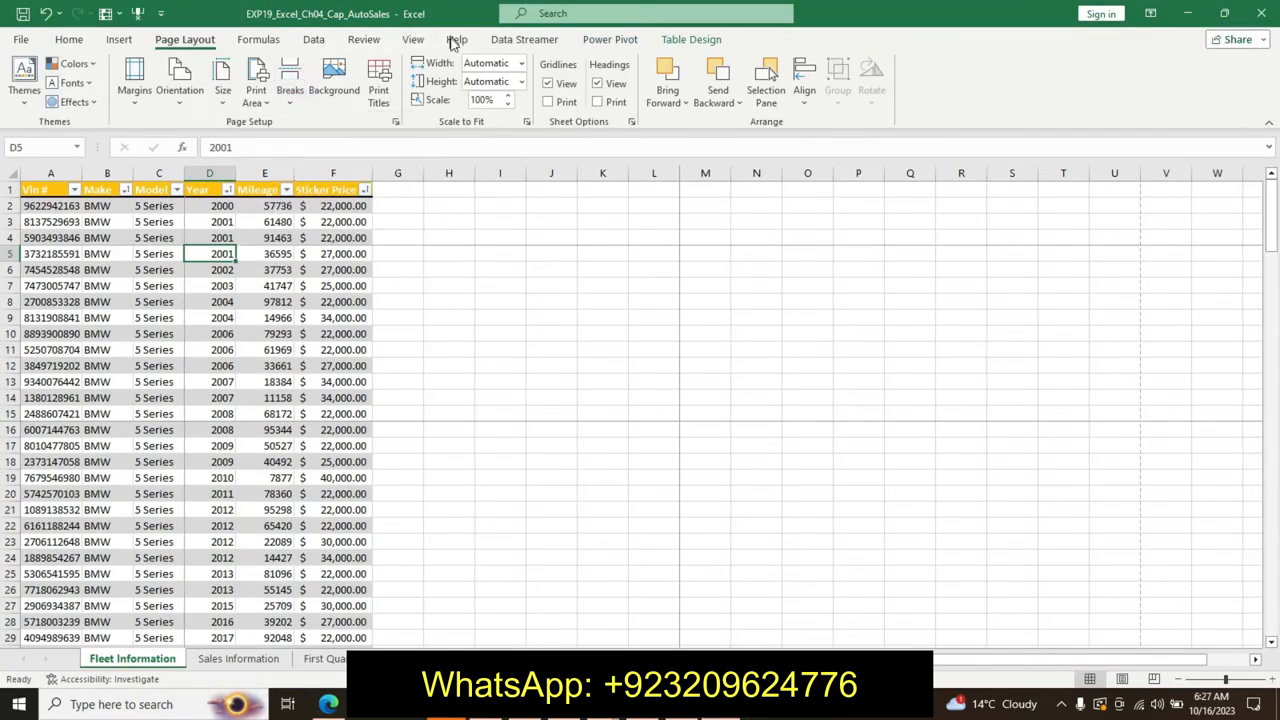
Step: In Page Break Preview, clear the vertical break before column D and place the horizontal break between BMW and Chevy, below row 33
left_click(413, 40)
left_click(67, 88)
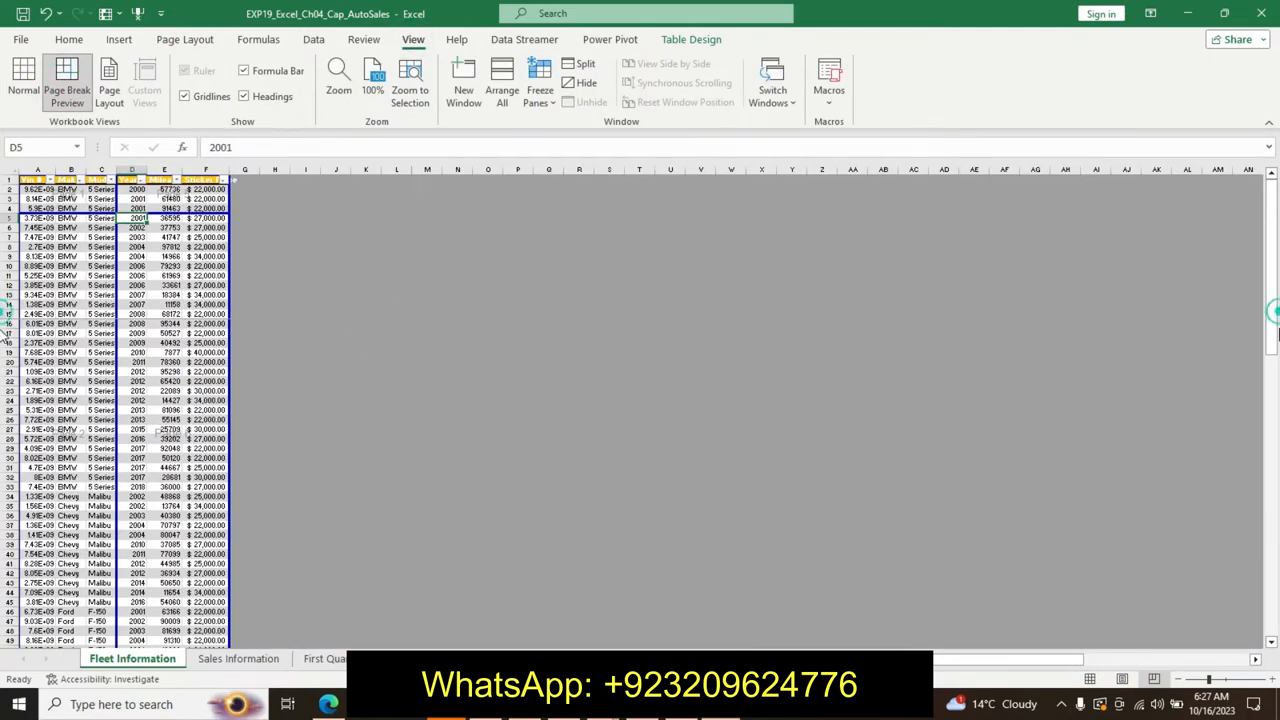
left_click_drag(1272, 337, 1238, 160)
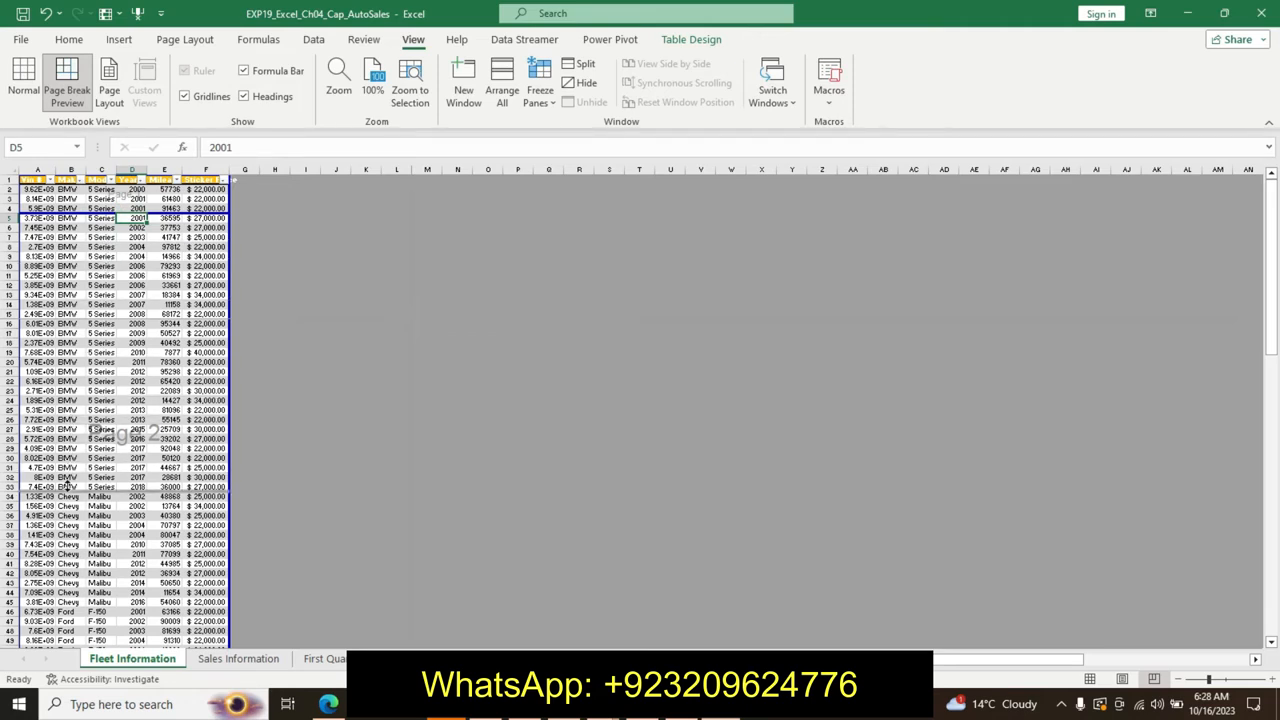
left_click_drag(66, 490, 66, 490)
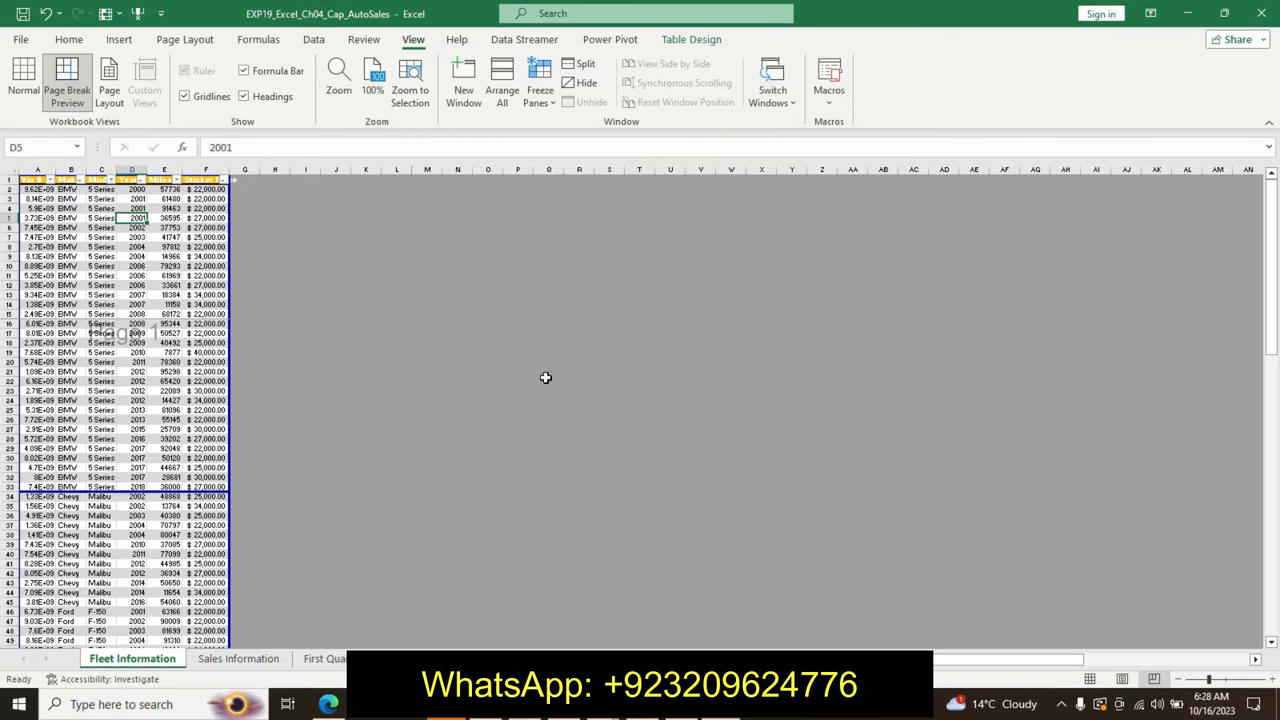
Step: Place page breaks between Chevy and Ford, below row 45, and between Ford and Honda, below row 68
left_click_drag(1272, 336, 1223, 502)
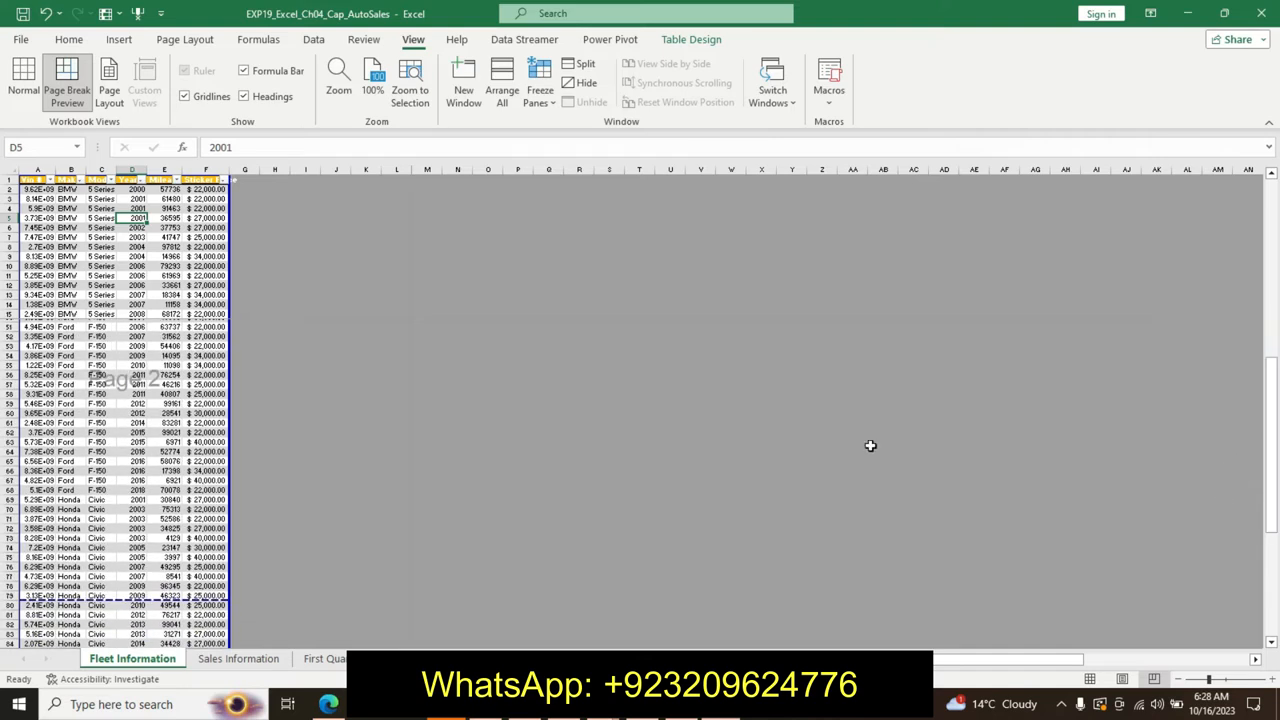
left_click_drag(106, 604, 103, 509)
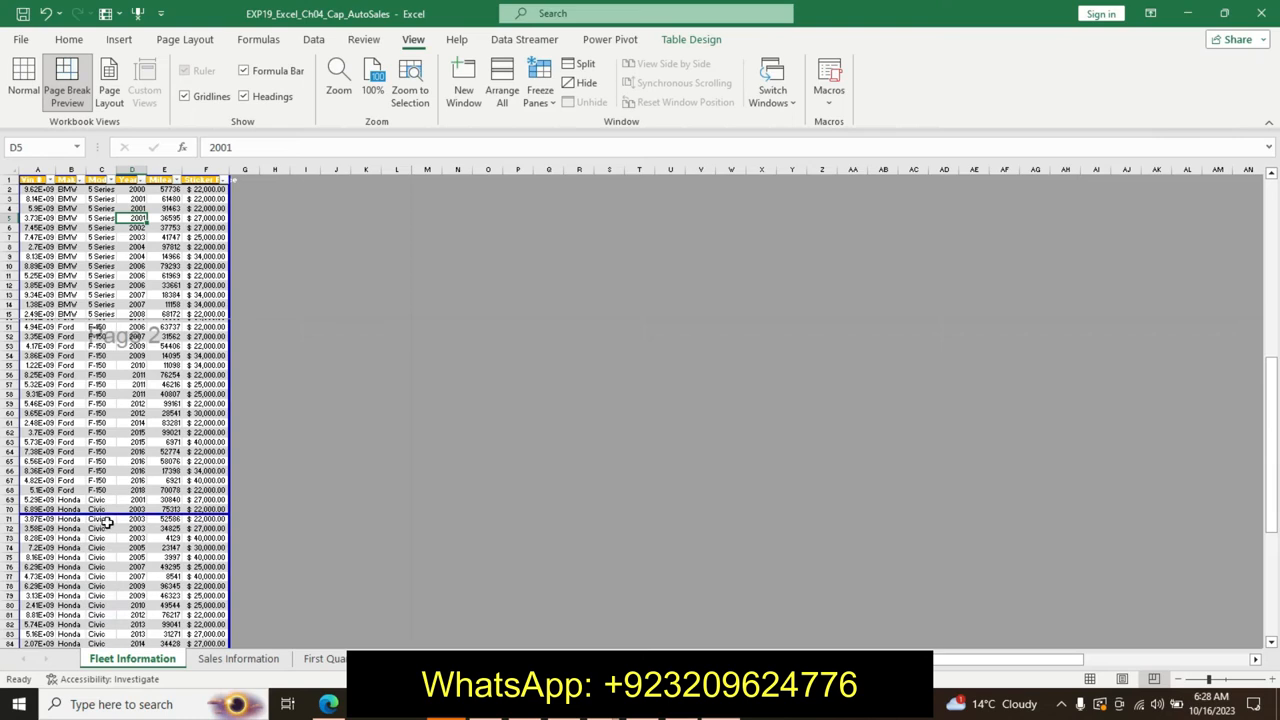
scroll(120, 314, "up", 3)
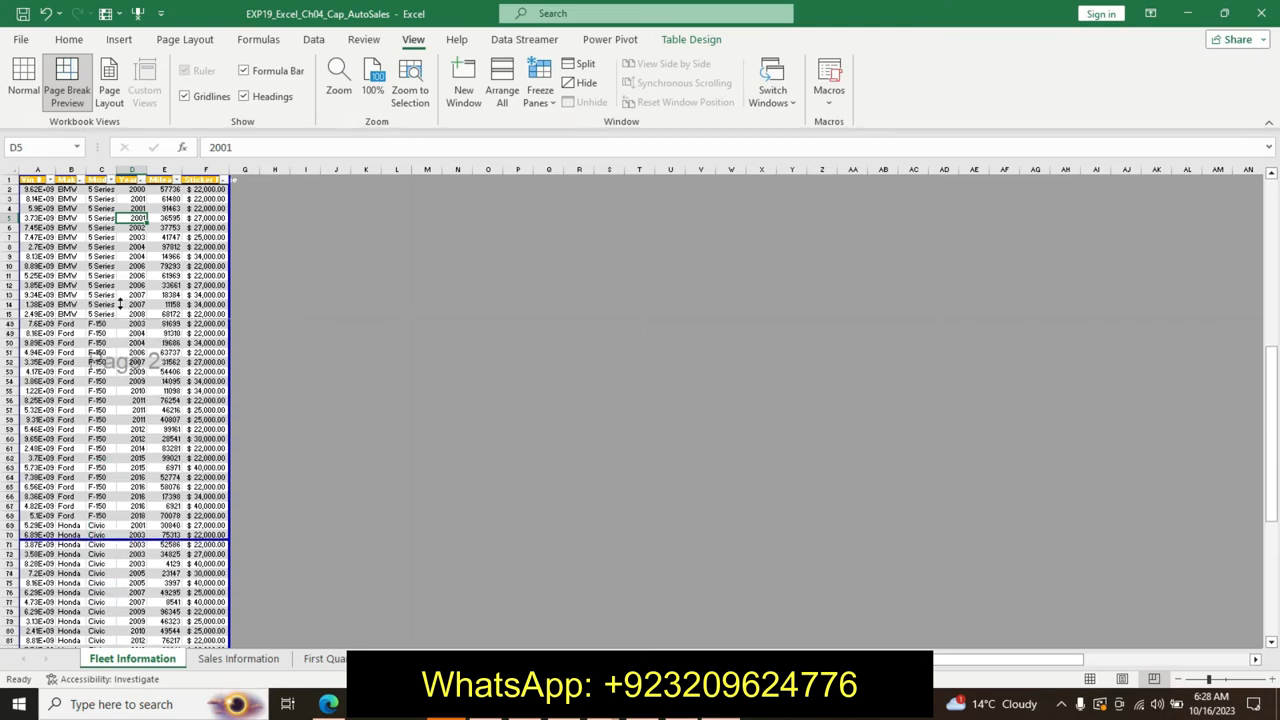
left_click_drag(120, 314, 105, 398)
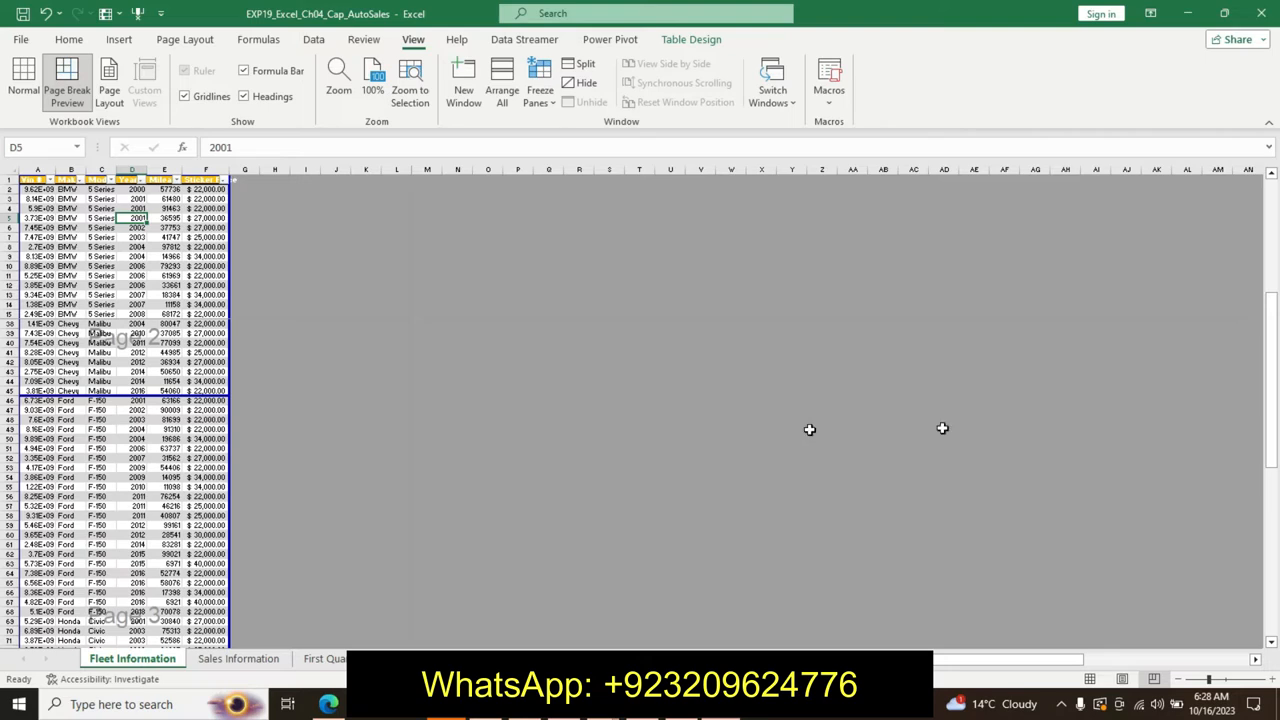
left_click_drag(1272, 380, 1272, 540)
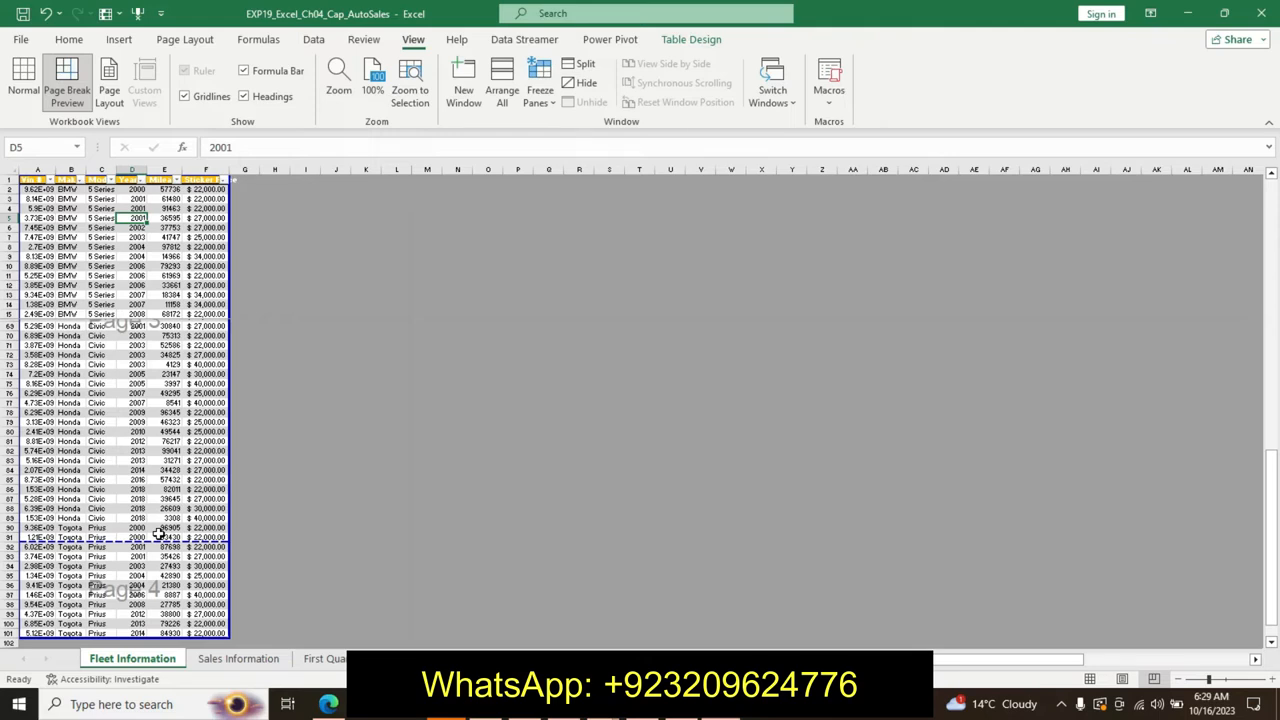
left_click_drag(40, 541, 57, 392)
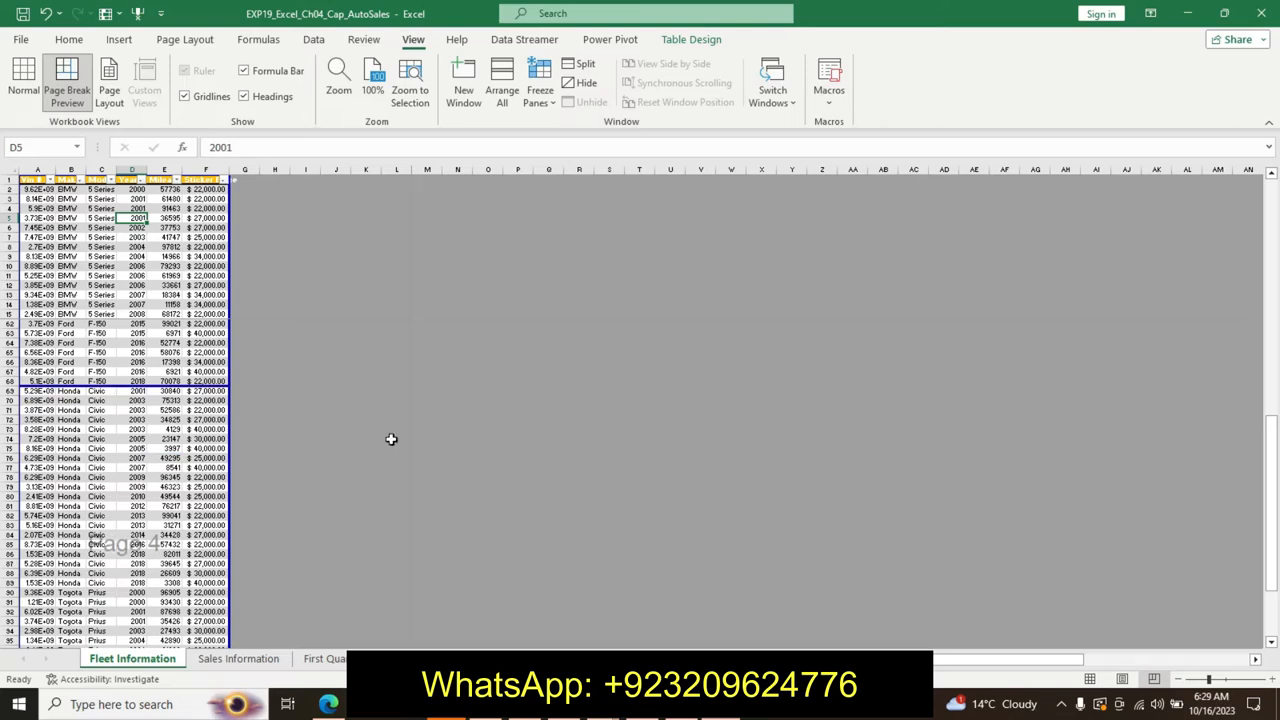
left_click_drag(1273, 520, 1270, 530)
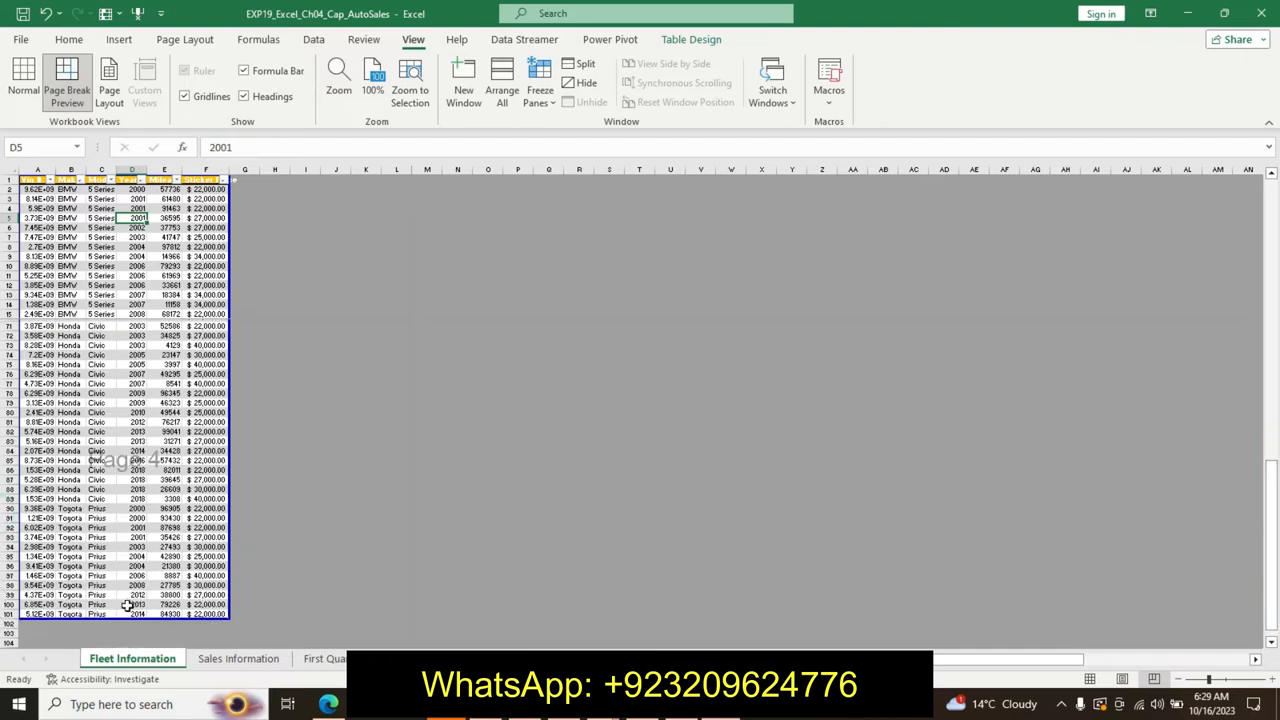
left_click_drag(121, 617, 126, 563)
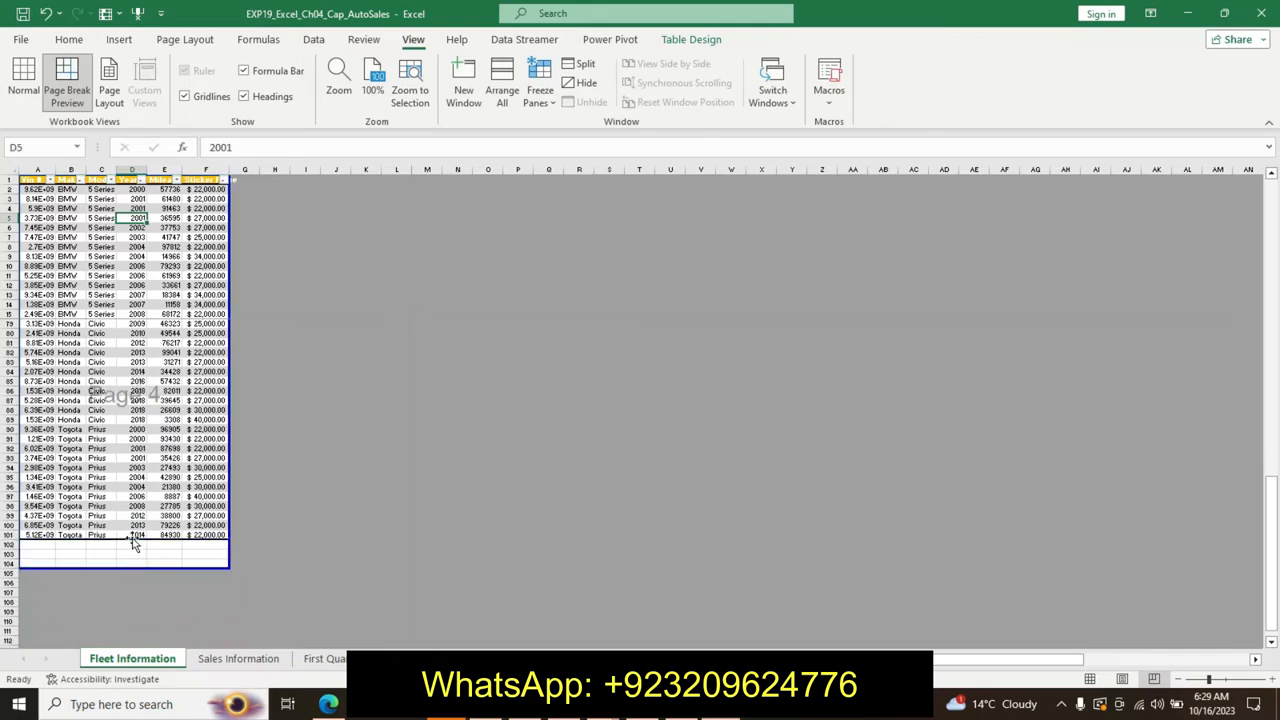
left_click(126, 539)
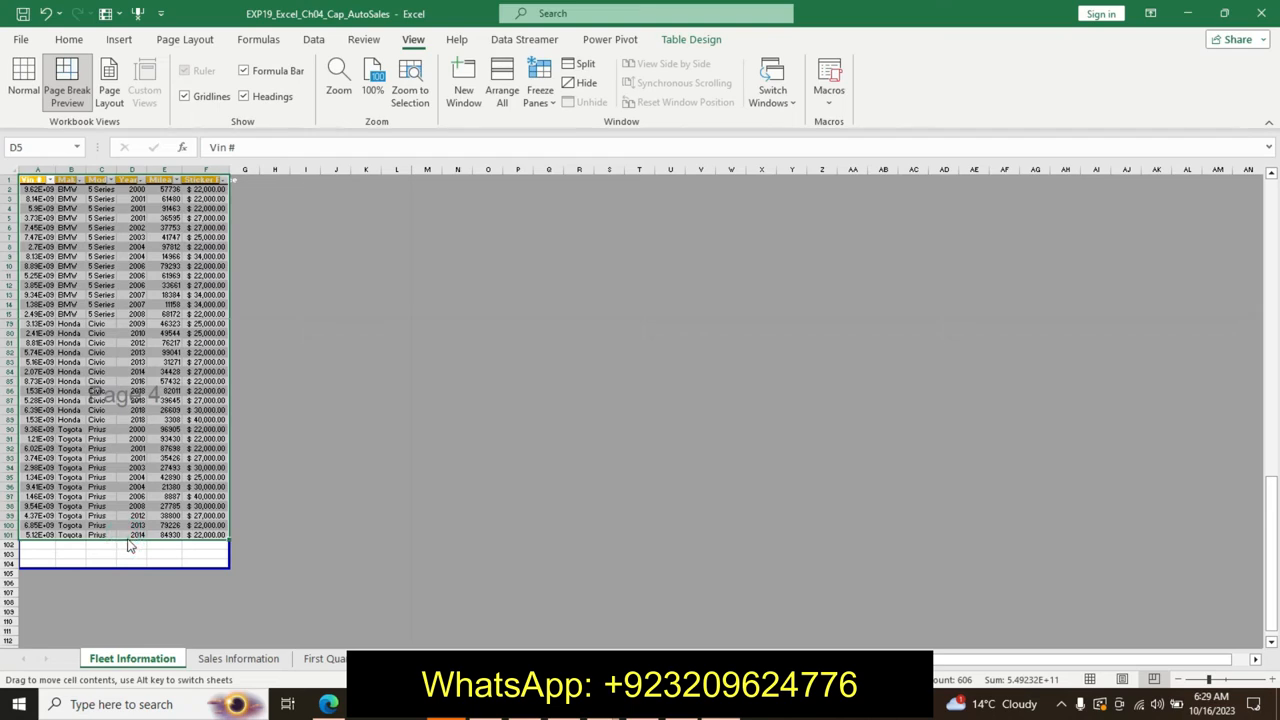
left_click_drag(117, 568, 122, 541)
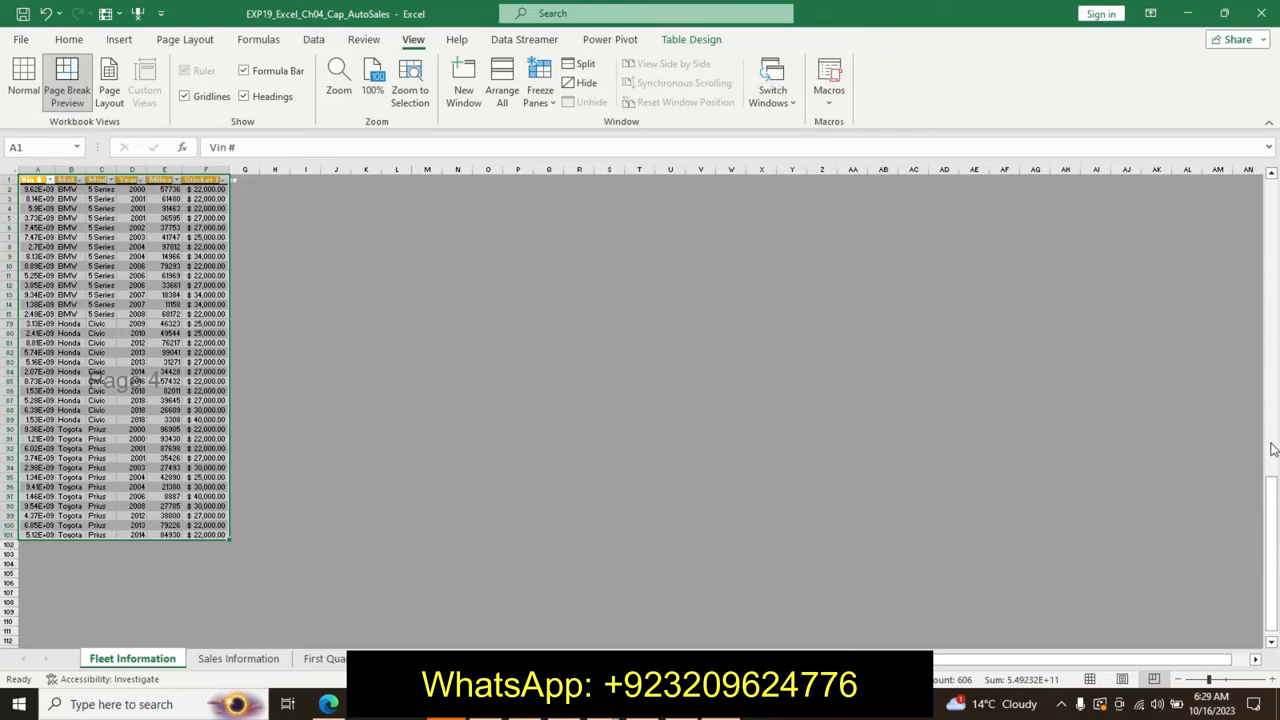
left_click_drag(1270, 490, 1270, 260)
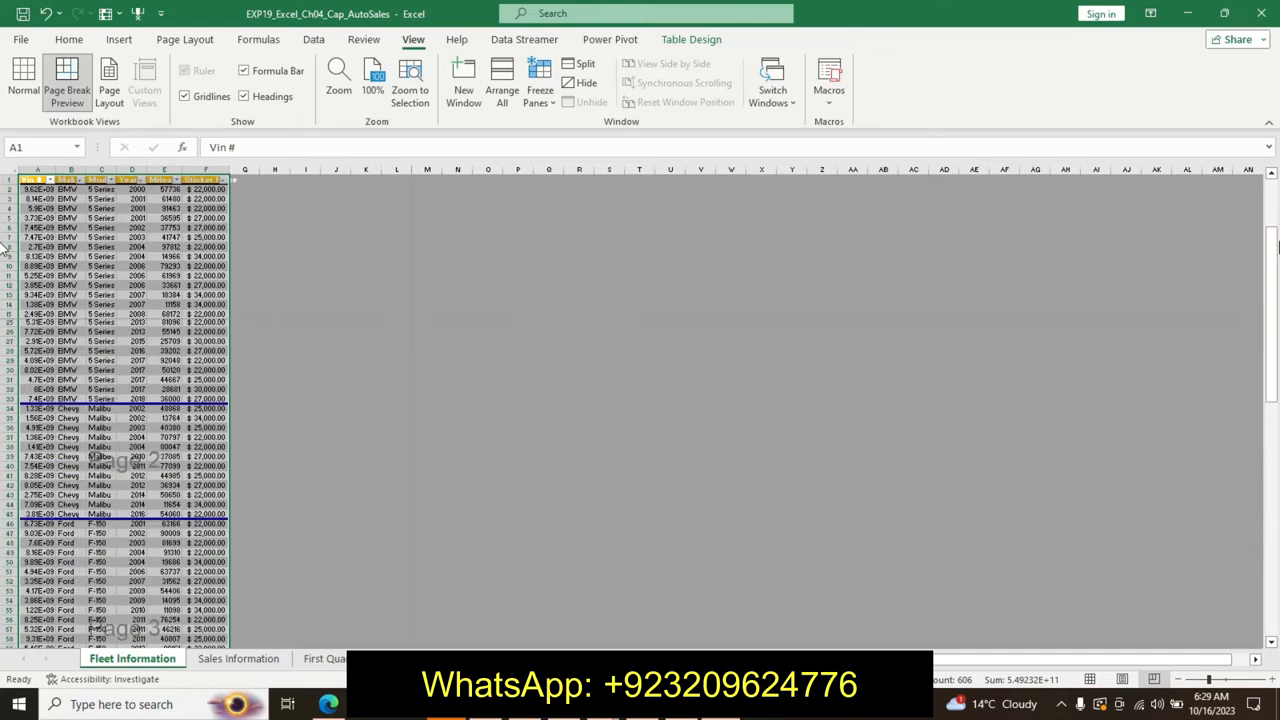
left_click(335, 447)
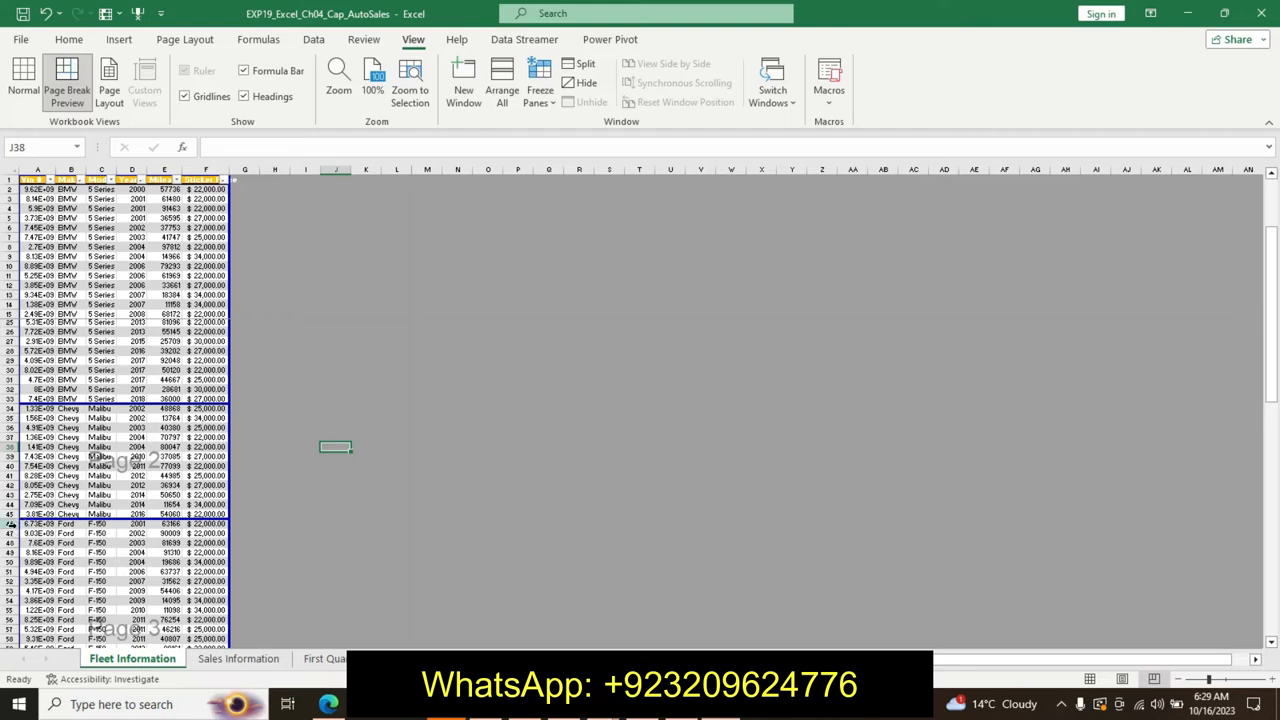
Step: Check down the Fleet Information sheet that a page break separates each vehicle make in Page Break Preview
left_click_drag(1272, 360, 1272, 425)
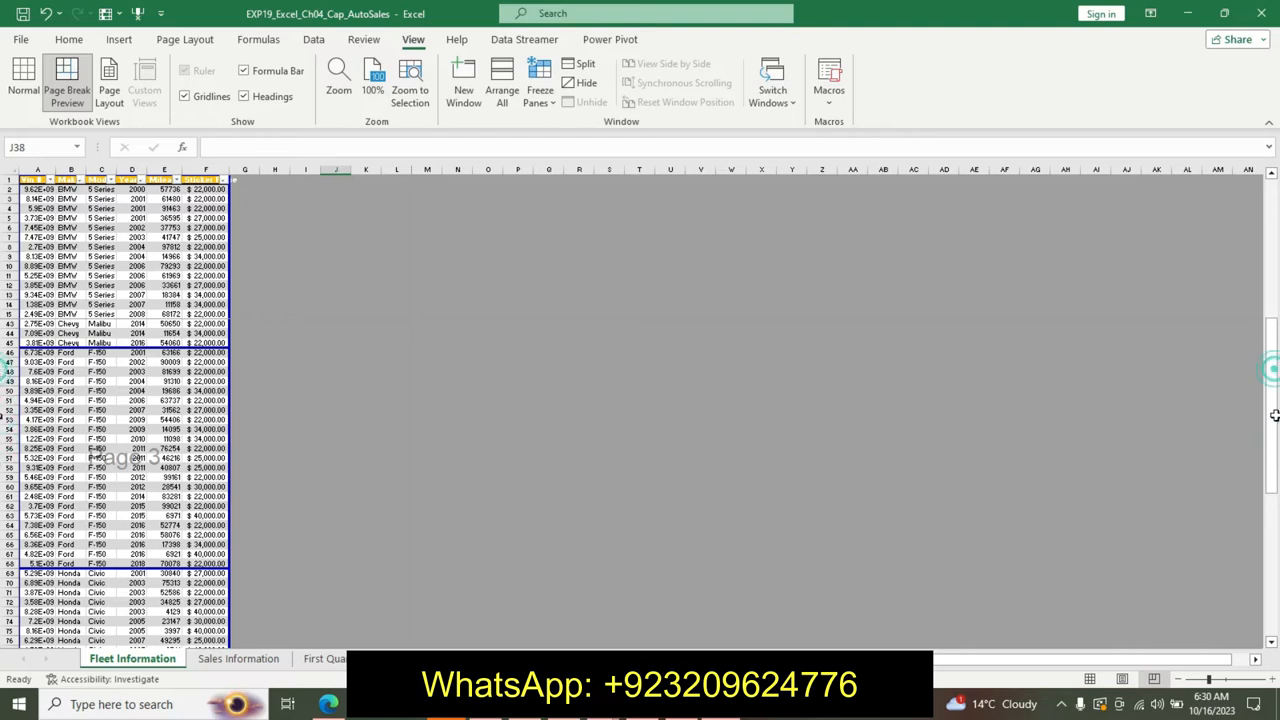
left_click_drag(1270, 414, 1273, 450)
scroll(1279, 190, "down", 4)
left_click(1274, 256)
left_click_drag(1274, 258, 1279, 224)
left_click(1275, 294)
left_click(955, 325)
left_click(714, 363)
left_click(548, 391)
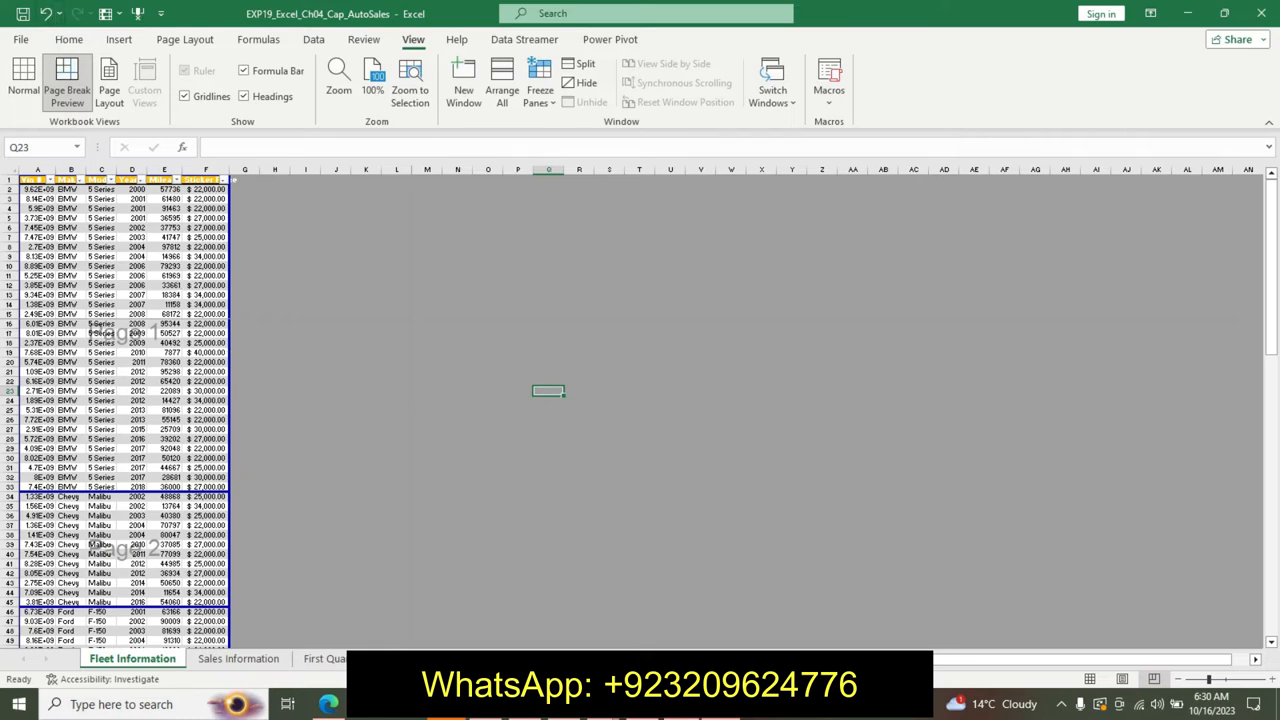
Step: Recheck the step 7 instruction in Word, and return the Fleet Information sheet in Excel to Normal view
key("alt+Tab")
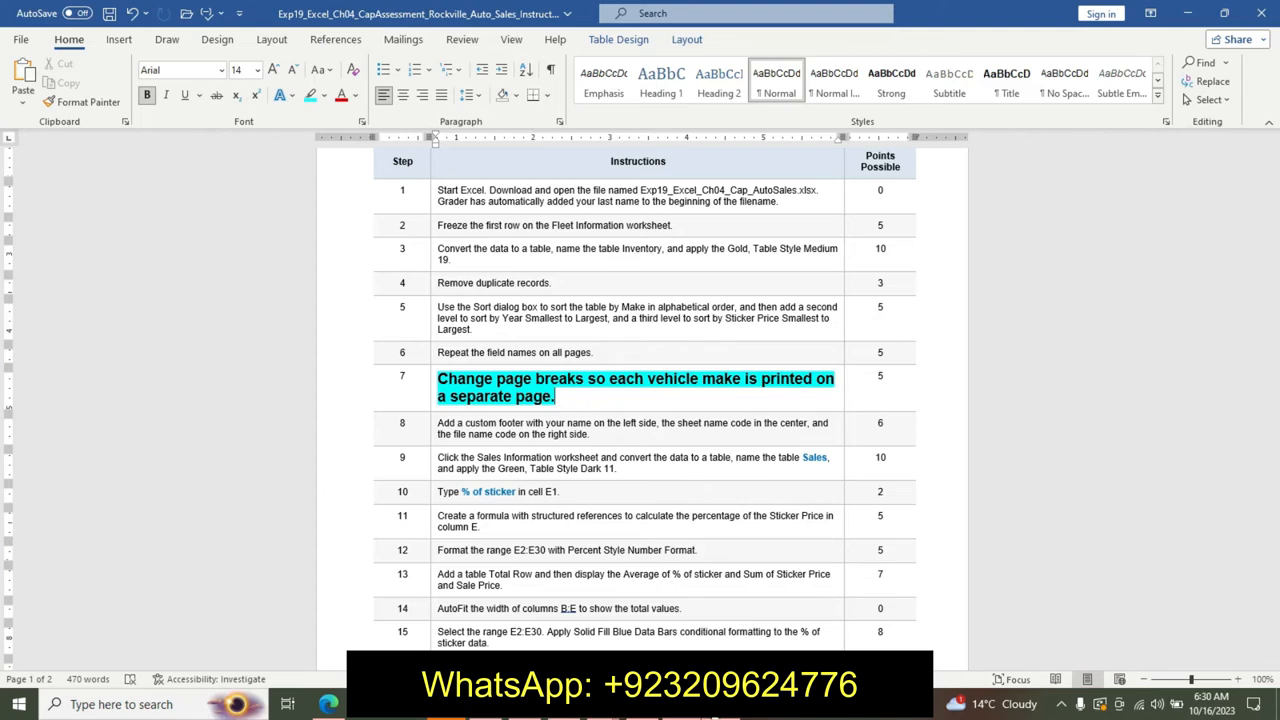
key("alt+Tab")
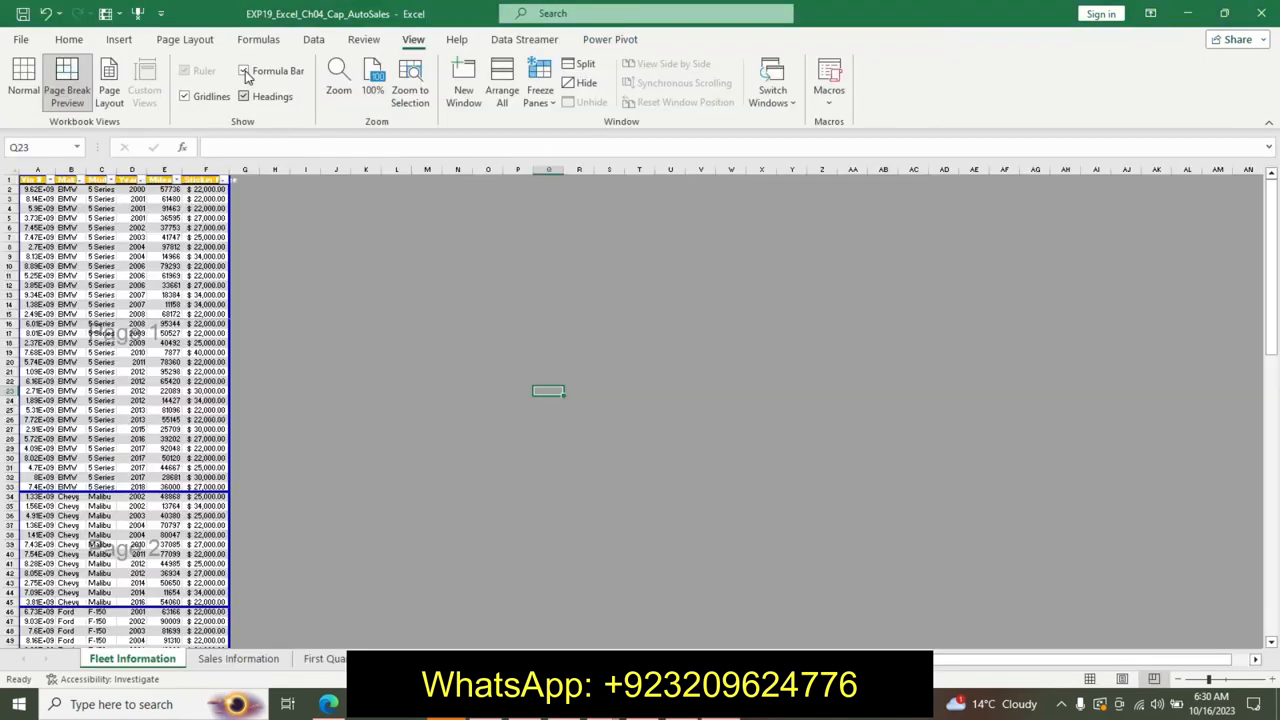
left_click(23, 80)
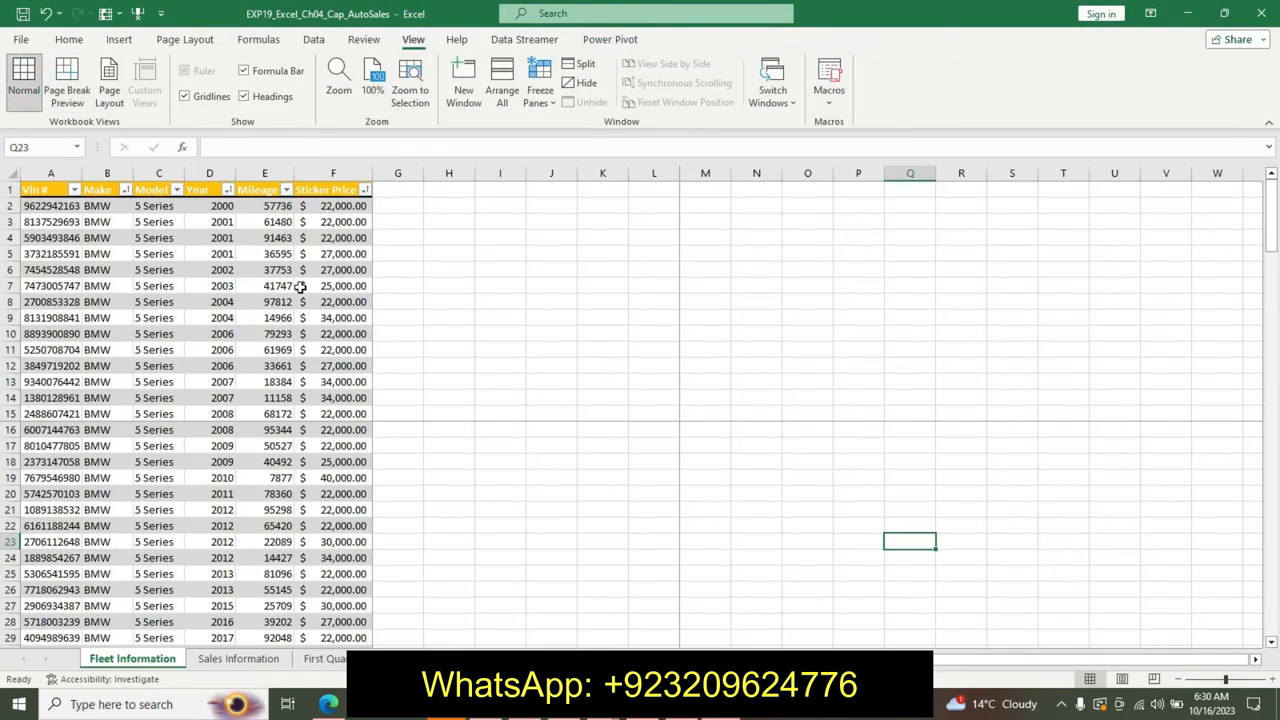
left_click(68, 78)
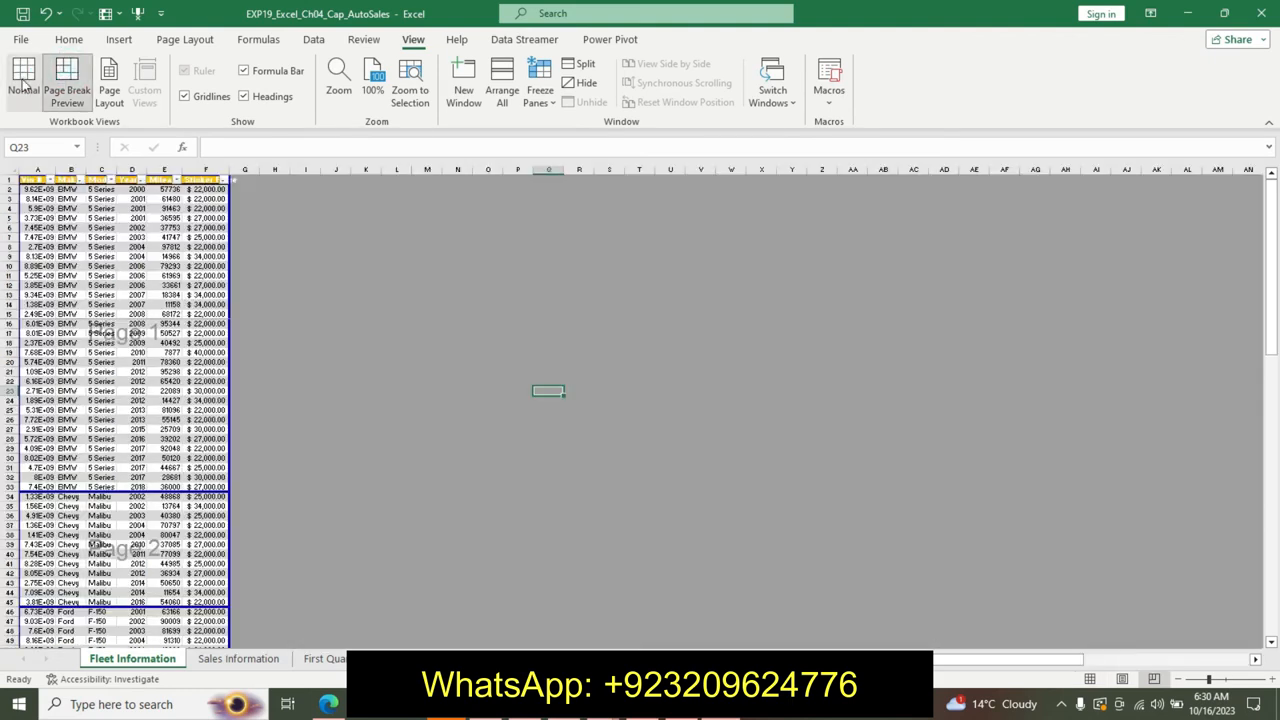
left_click(23, 84)
Step: Switch to the Word instructions and undo the size, bold and highlight formatting of the step 7 instruction
key("alt+Tab")
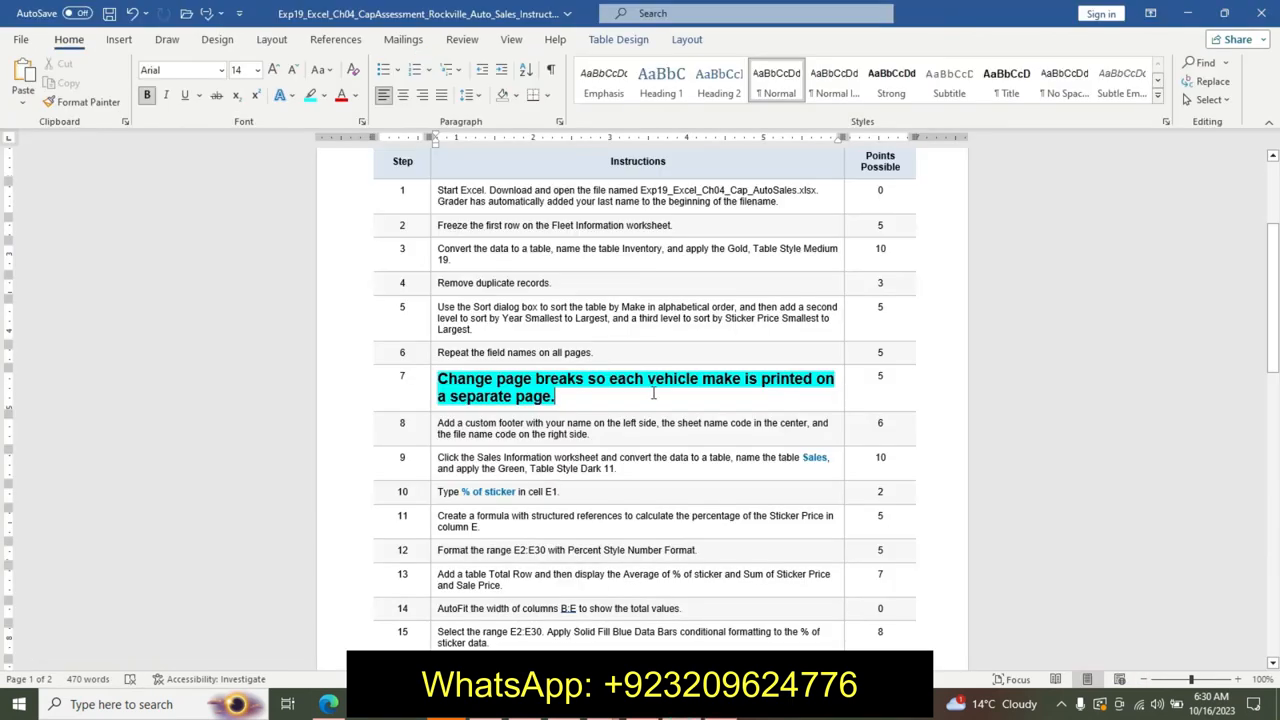
triple_click(656, 390)
key("ctrl+z")
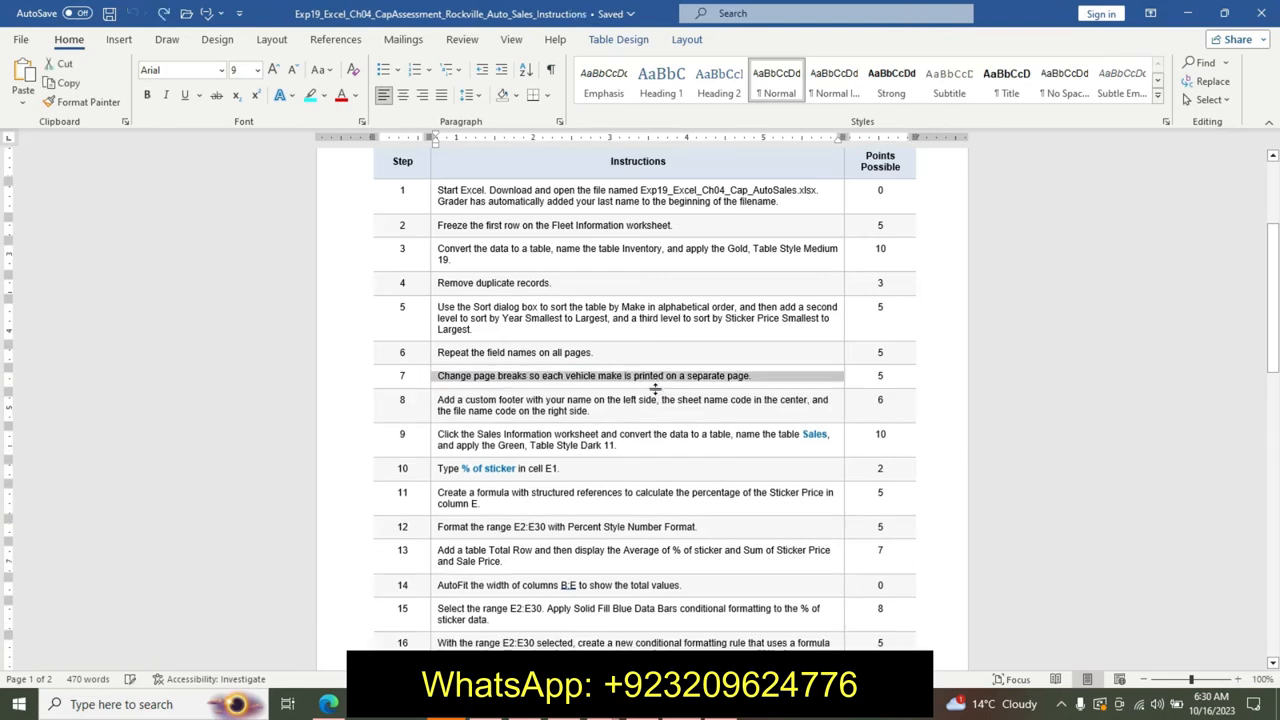
Step: Format the step 8 instruction about the custom footer as 16-point bold text with turquoise highlighting
left_click(437, 403)
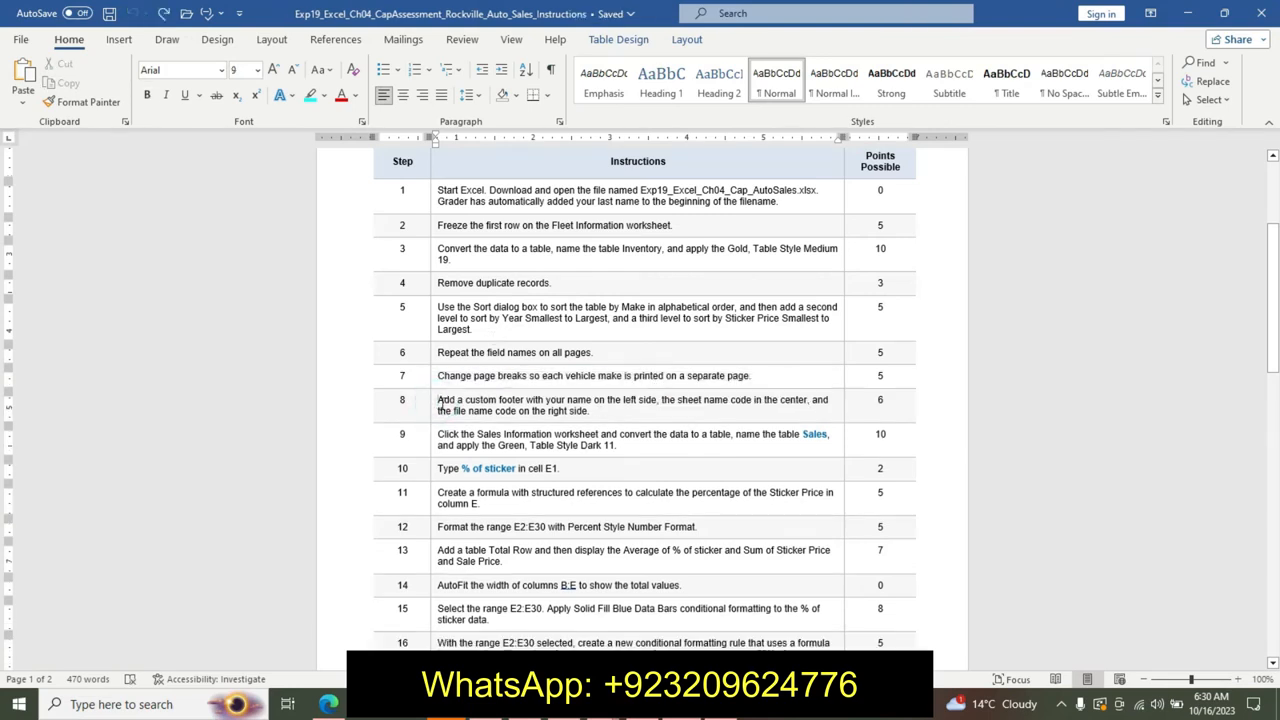
left_click(431, 403)
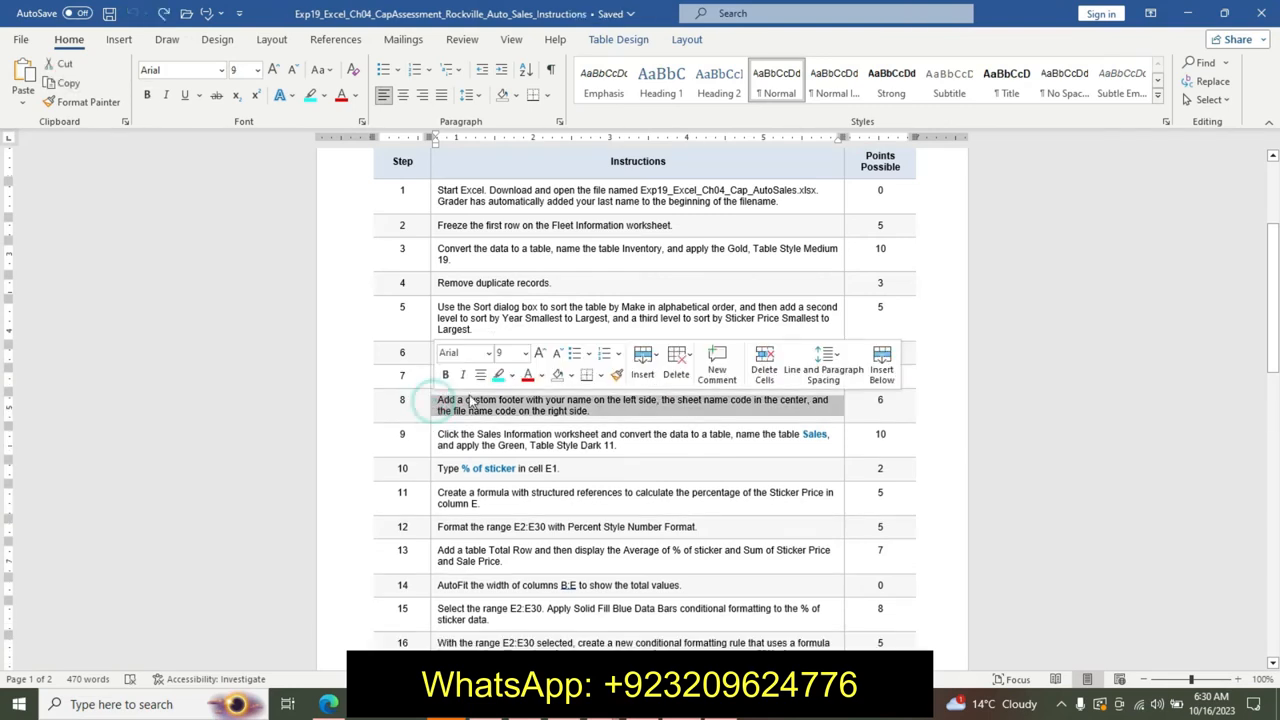
left_click(525, 357)
left_click(513, 484)
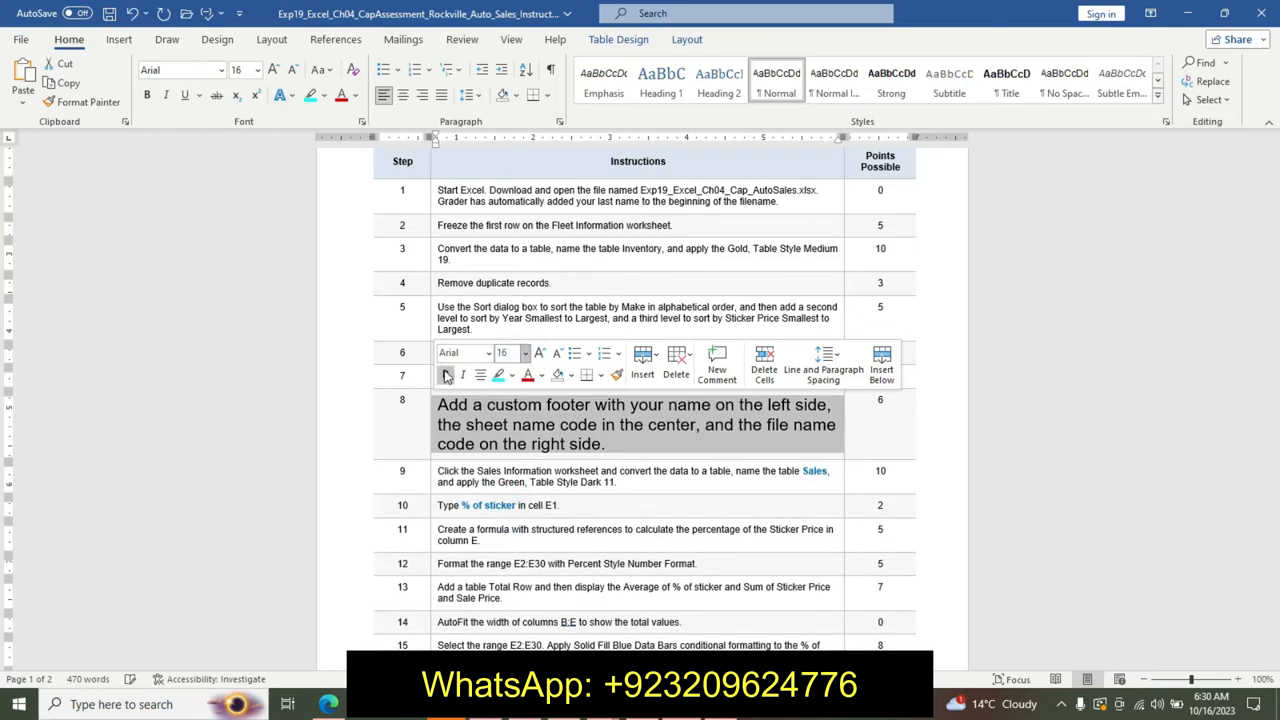
left_click(447, 375)
left_click(500, 375)
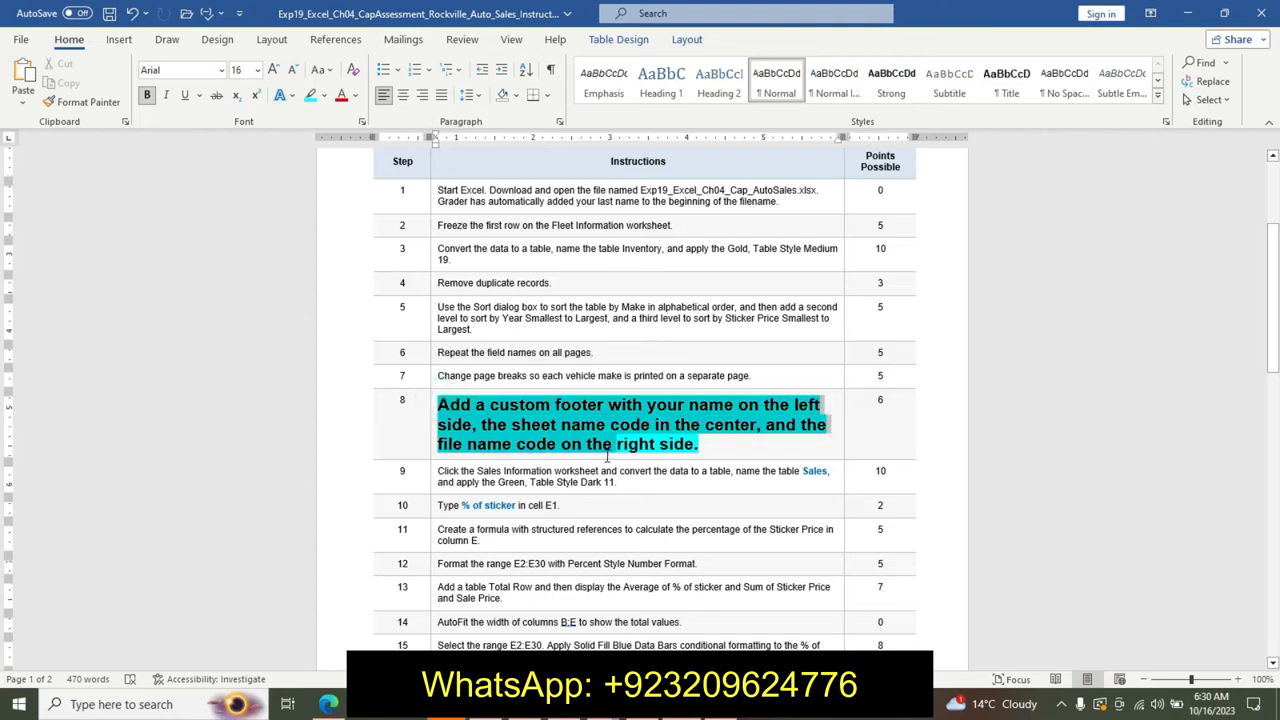
left_click_drag(607, 455, 722, 444)
Step: Switch to the Excel workbook and open the custom footer editor in Page Setup for the Fleet Information sheet
key("alt+Tab")
left_click(266, 365)
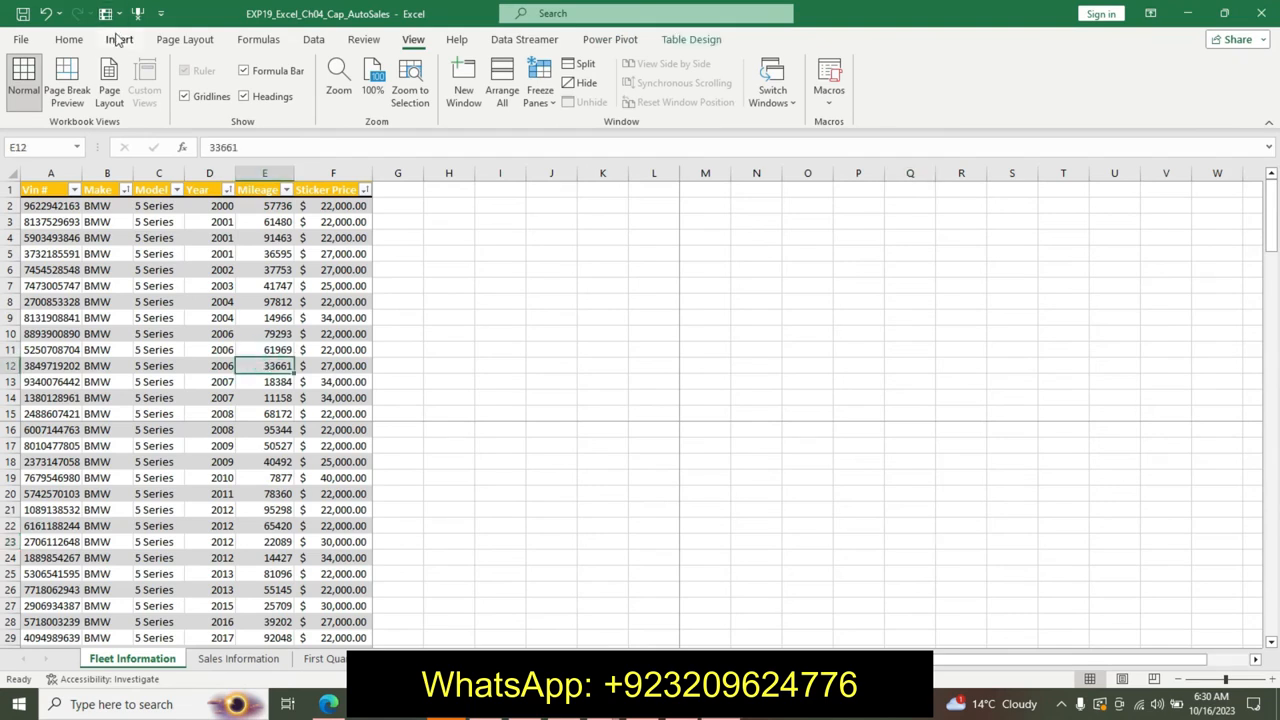
left_click(118, 39)
left_click(184, 39)
left_click(135, 80)
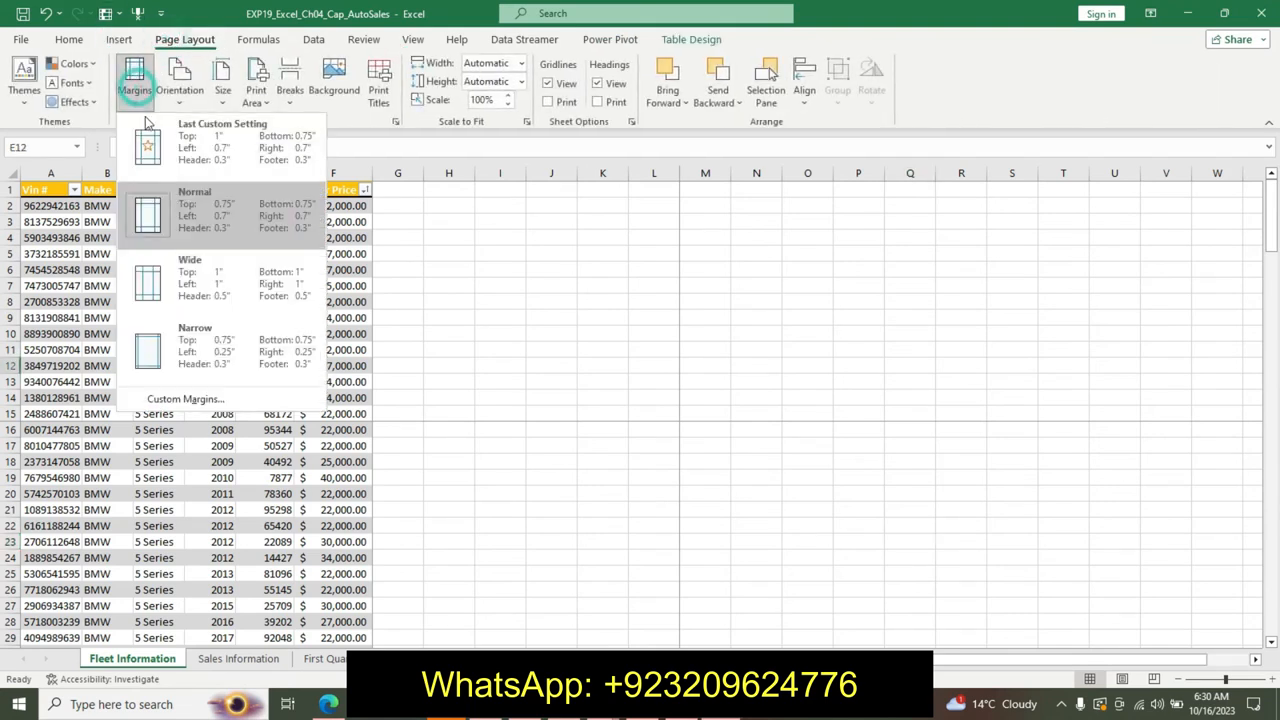
left_click(213, 400)
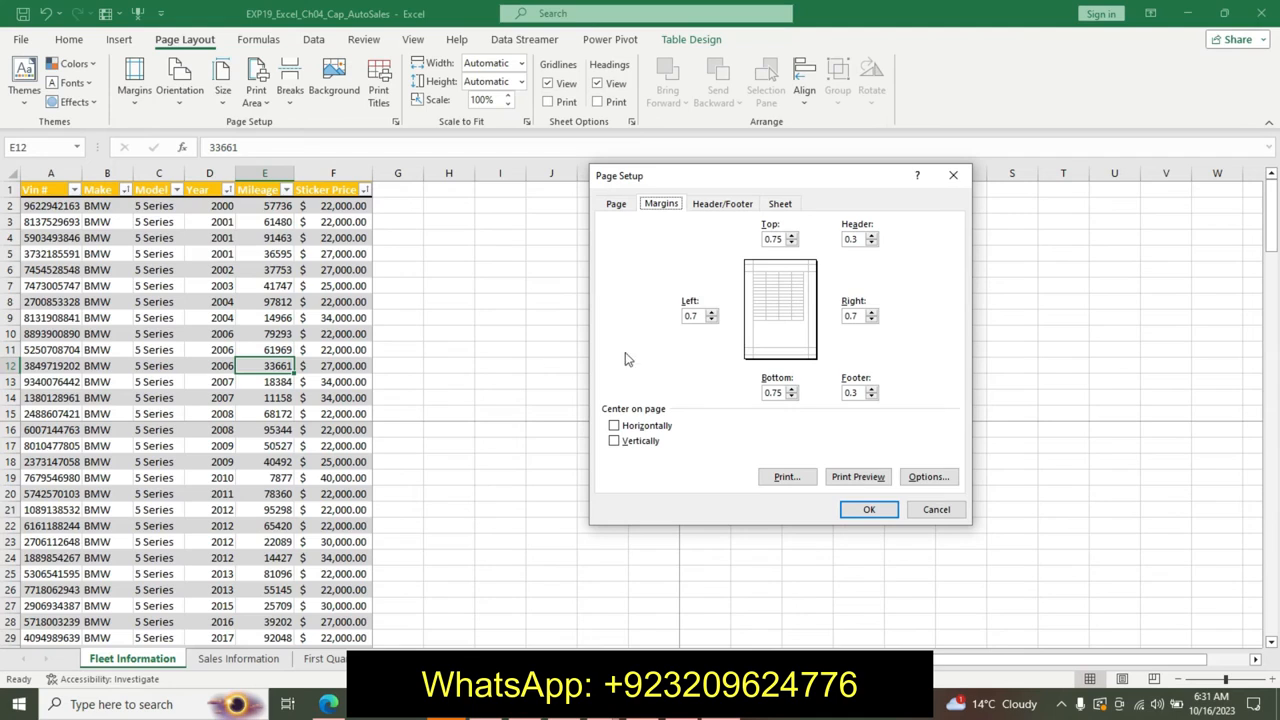
left_click(722, 203)
left_click(826, 307)
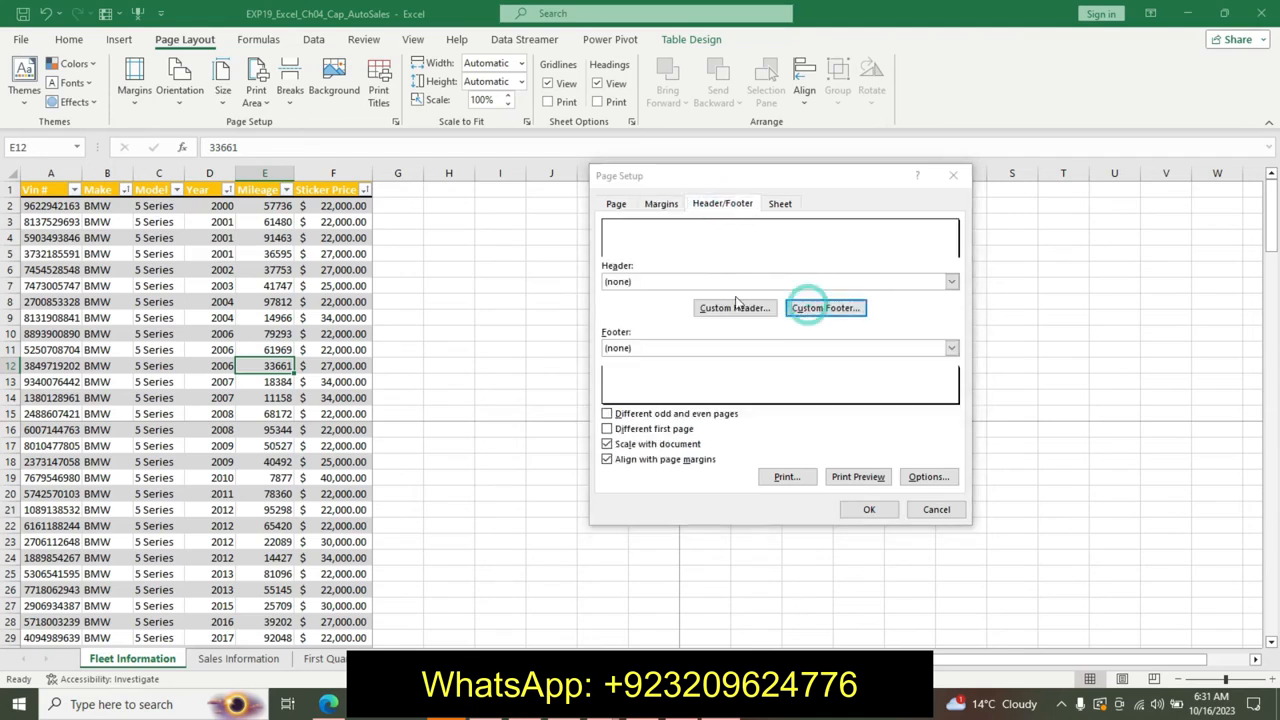
Step: Set the footer to XYZ in the left section, the sheet name code in the center and the file name code in the right section
left_click(630, 380)
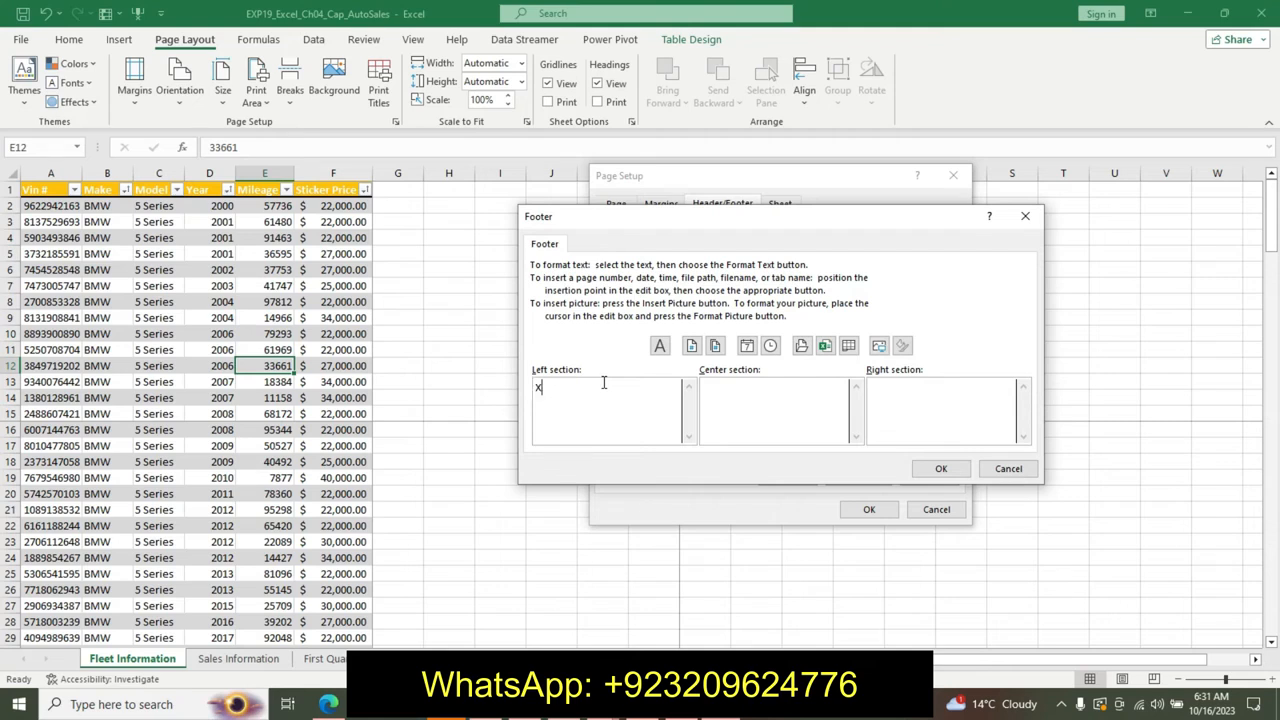
left_click(810, 412)
left_click(849, 345)
left_click(908, 420)
left_click(825, 345)
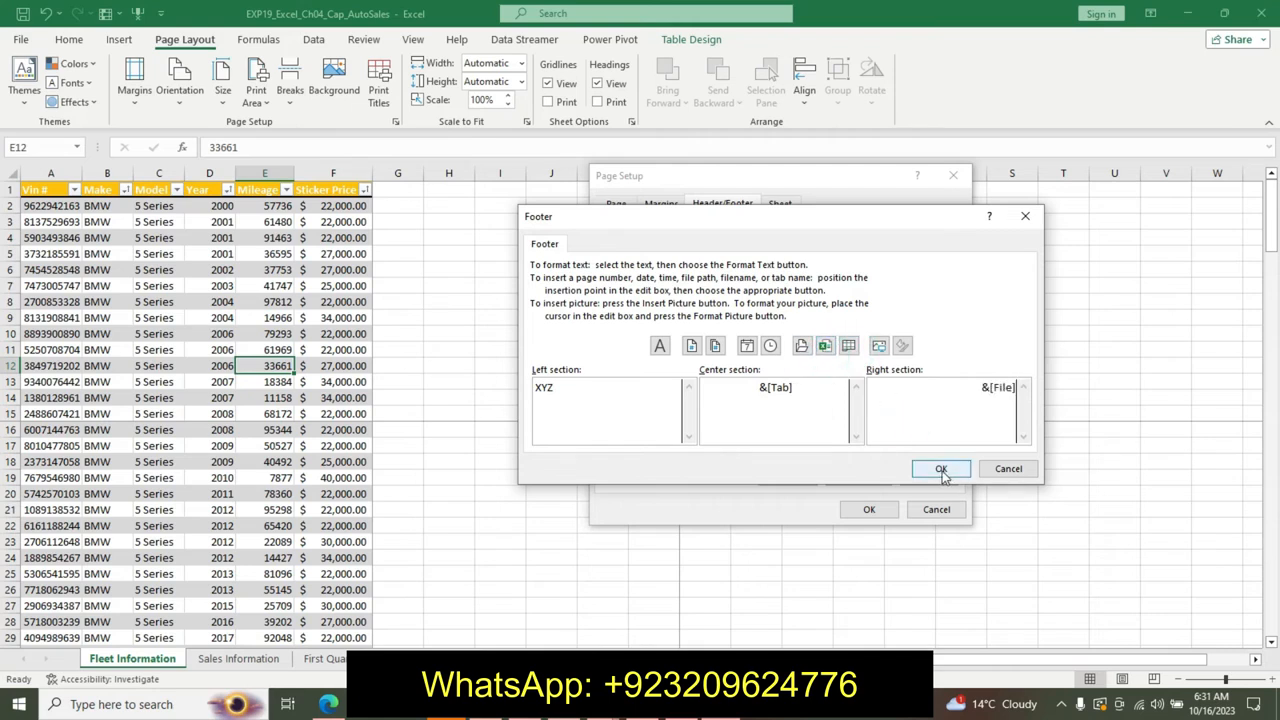
left_click(941, 470)
left_click(869, 509)
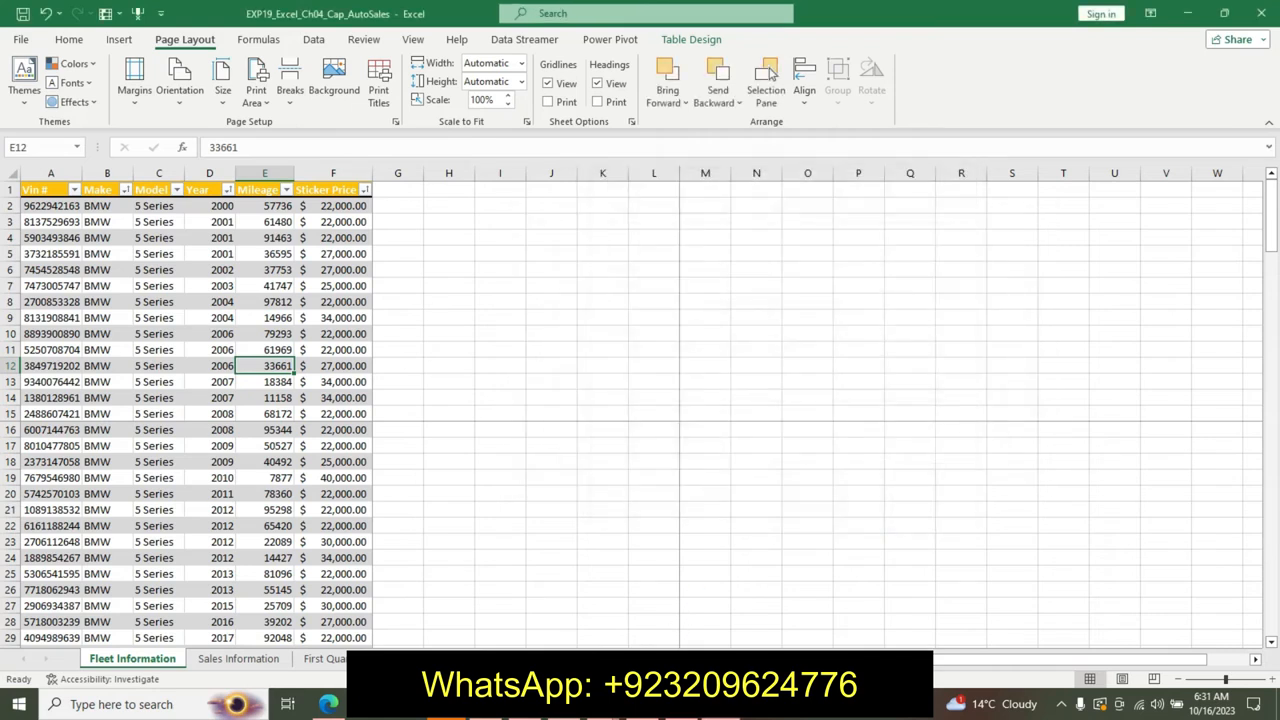
Step: Switch to the Word instructions and undo the size, bold and highlight formatting of the step 8 instruction
key("alt+Tab")
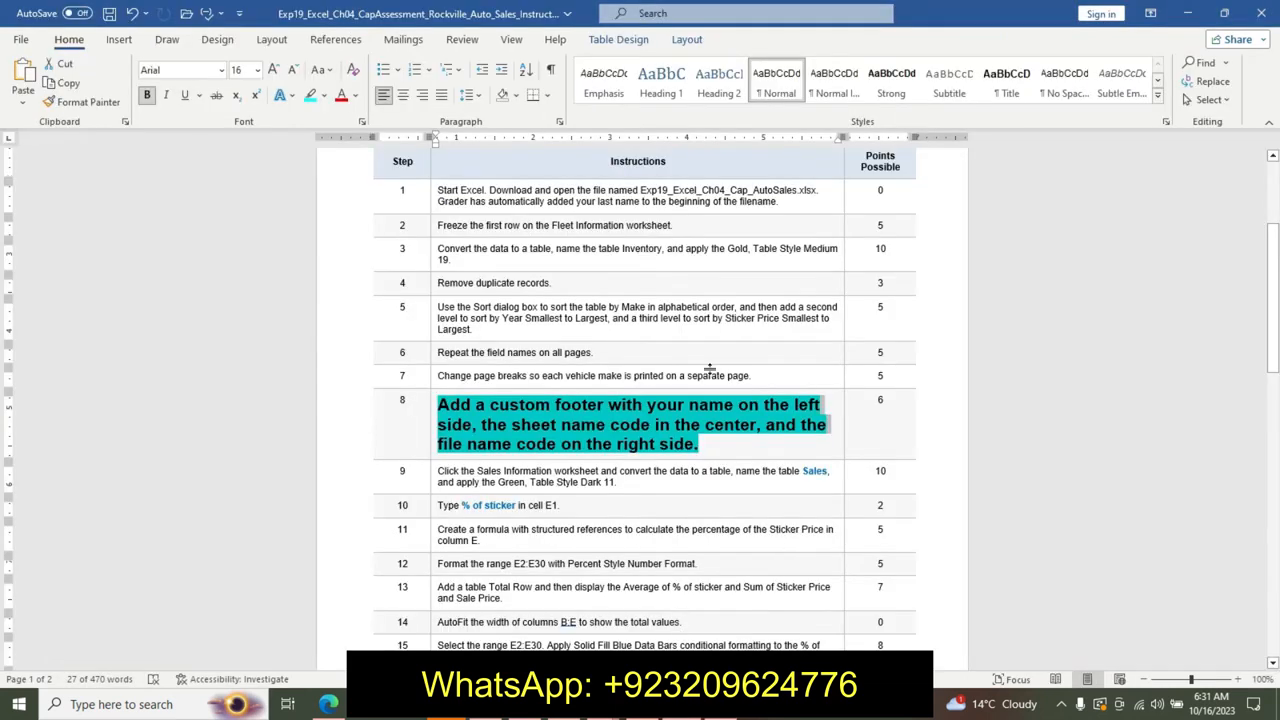
key("ctrl+z")
key("ctrl+z")
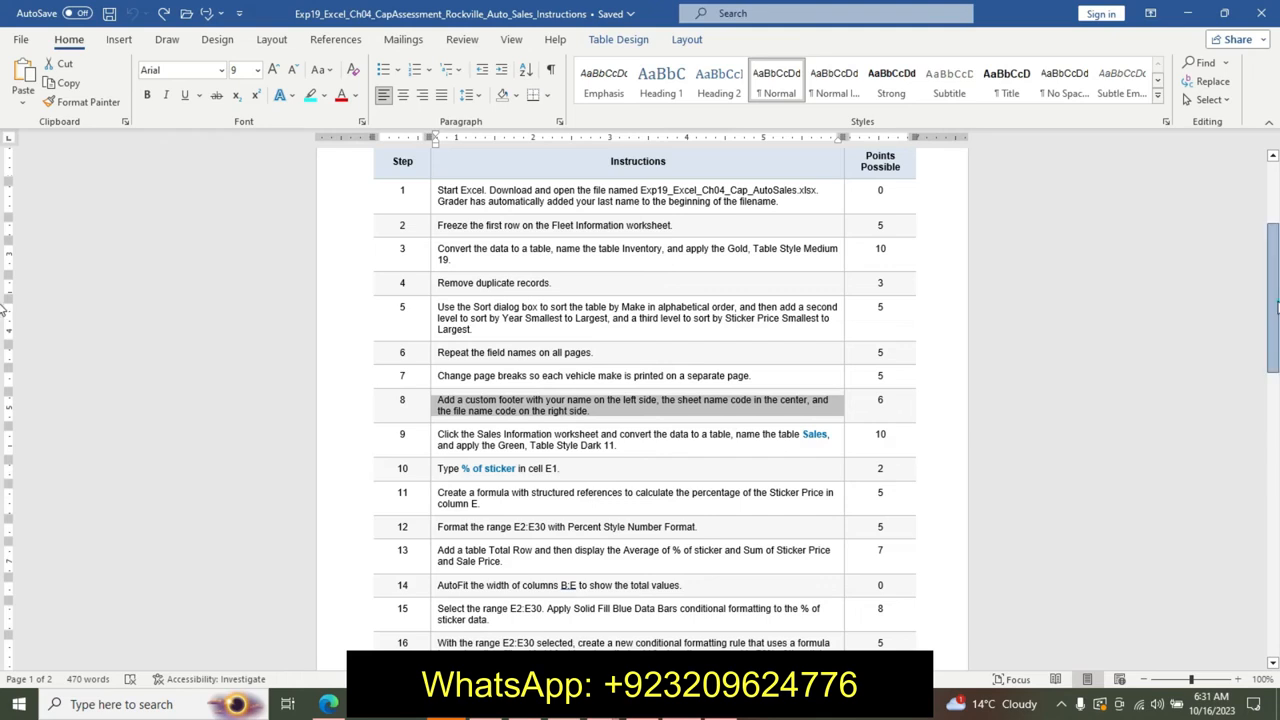
Step: Format the step 9 instruction about the Sales Information table as 16-point bold text with turquoise highlighting, and select the word Sales in it
scroll(1186, 324, "down", 1)
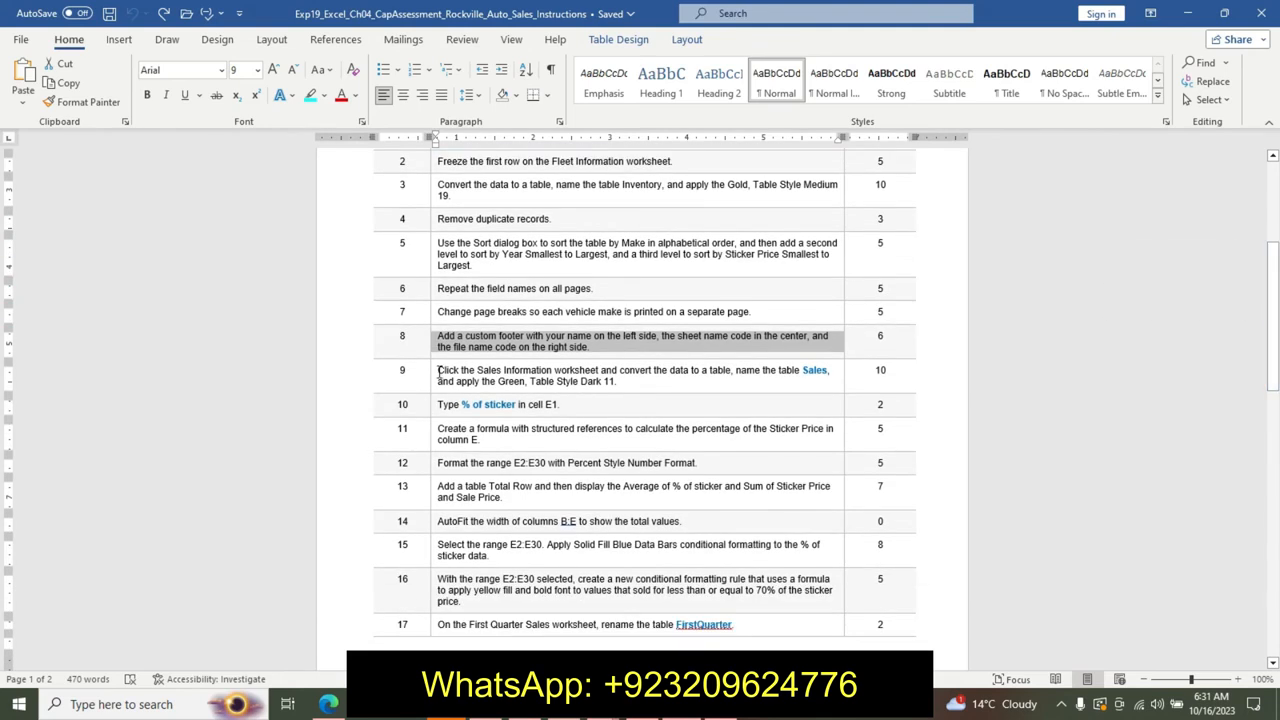
left_click(433, 372)
left_click(539, 323)
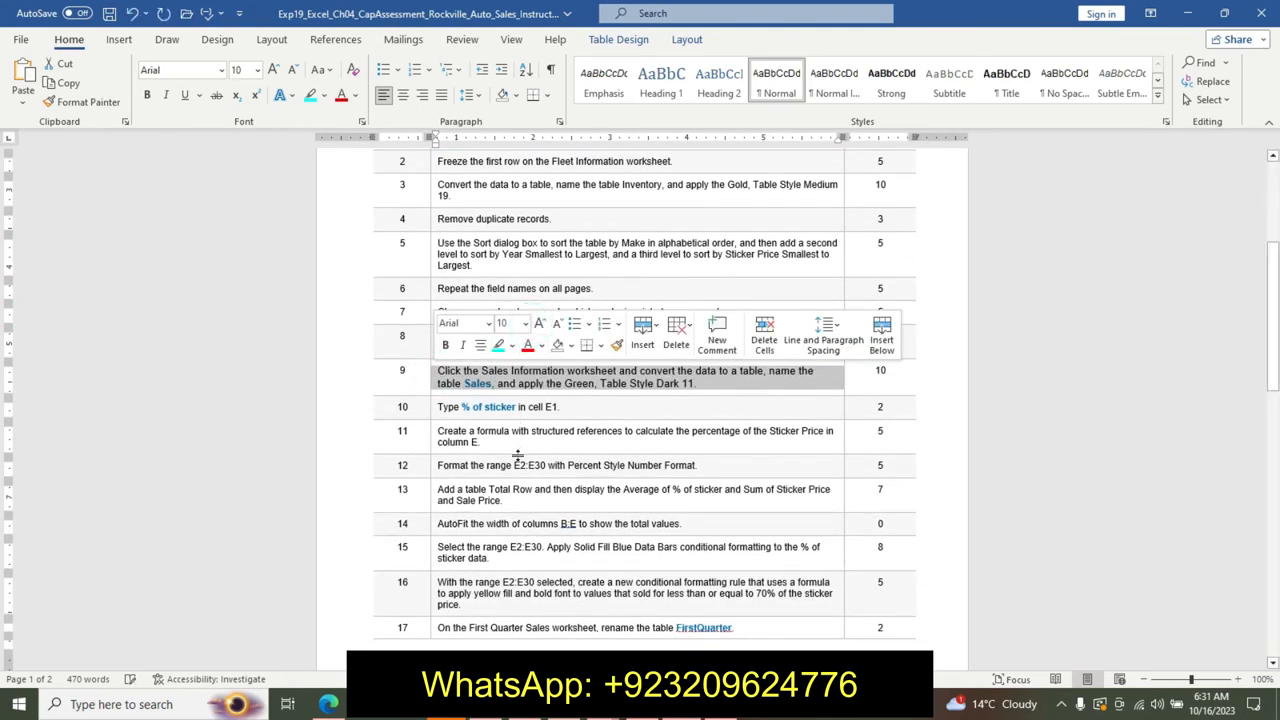
left_click(539, 323)
left_click(525, 323)
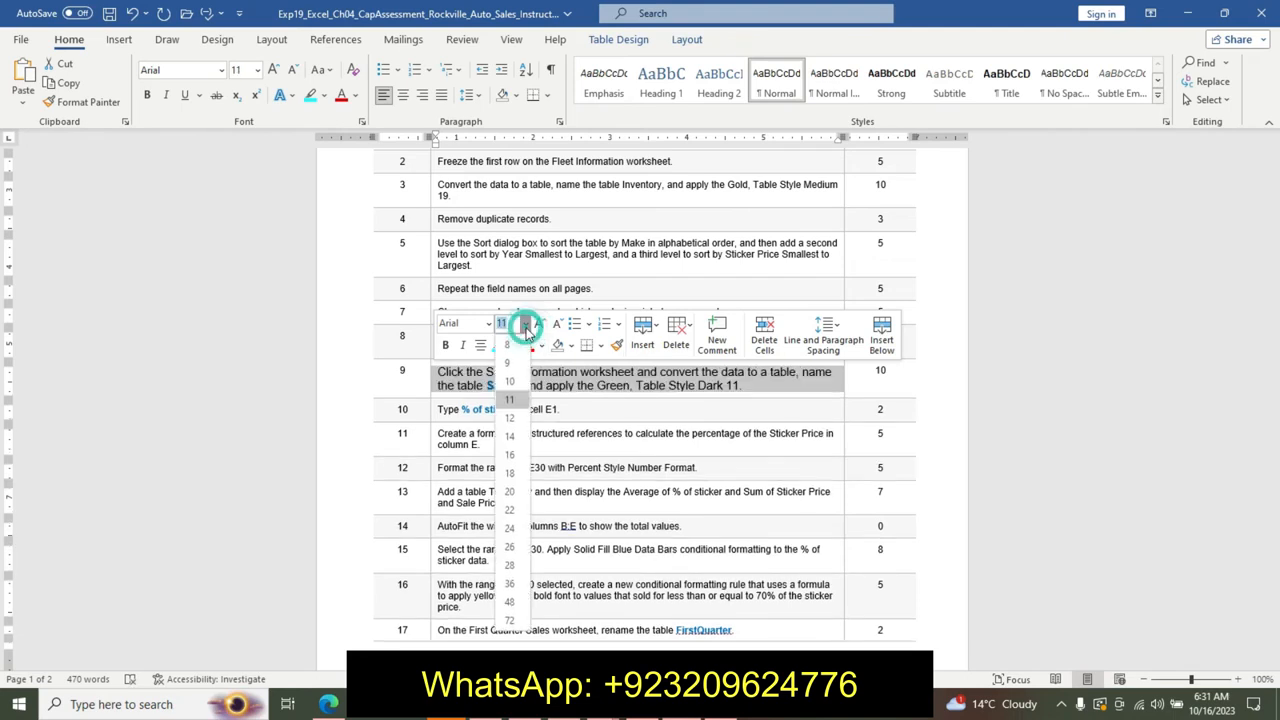
left_click(509, 455)
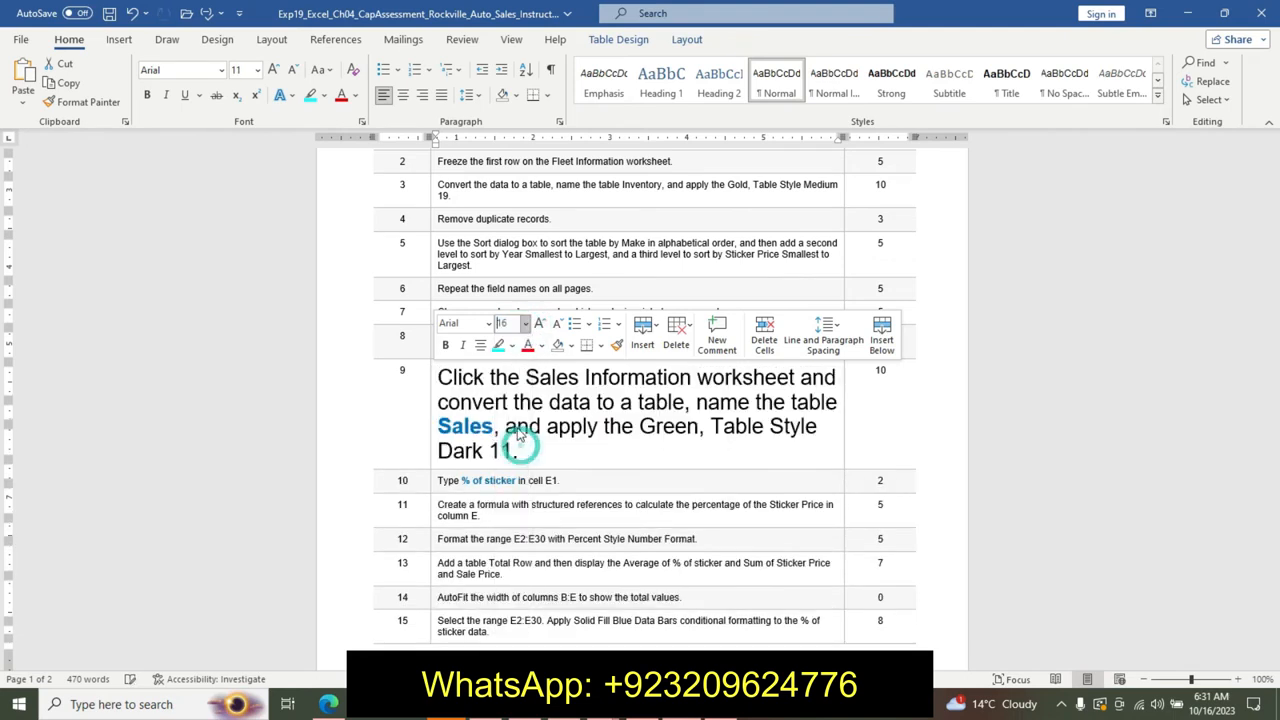
left_click(445, 345)
left_click(497, 345)
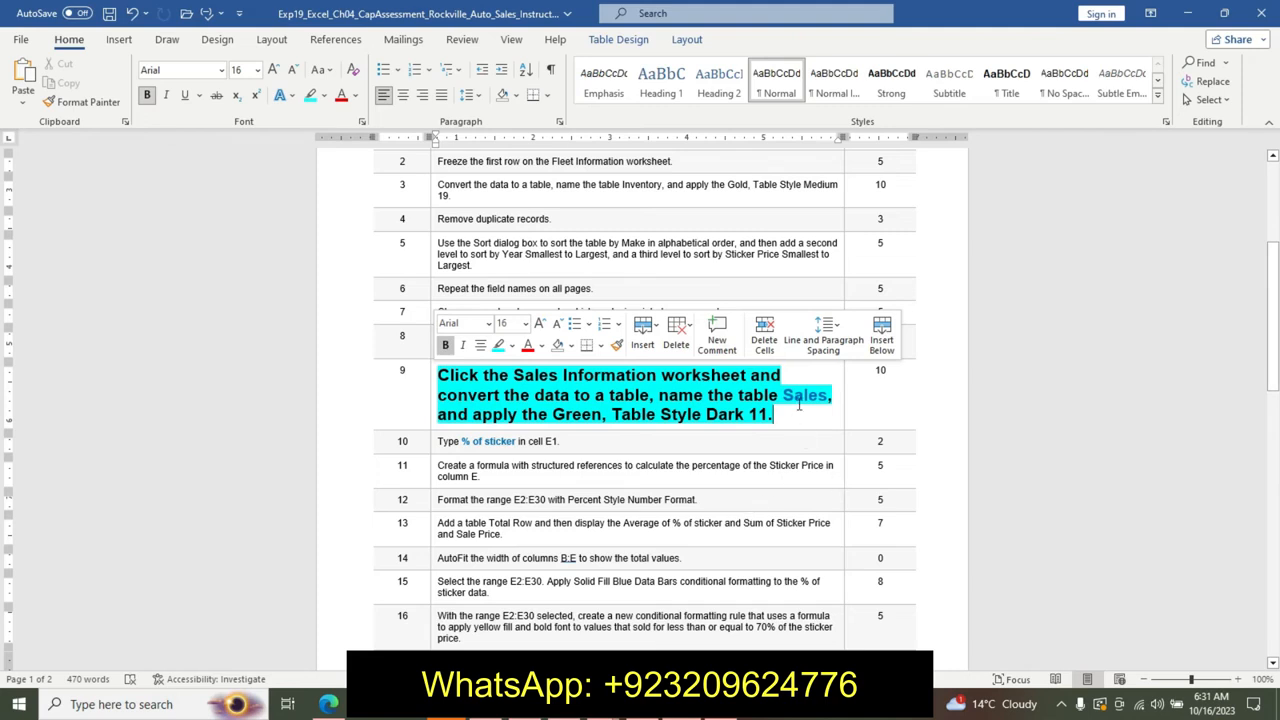
left_click_drag(784, 397, 826, 398)
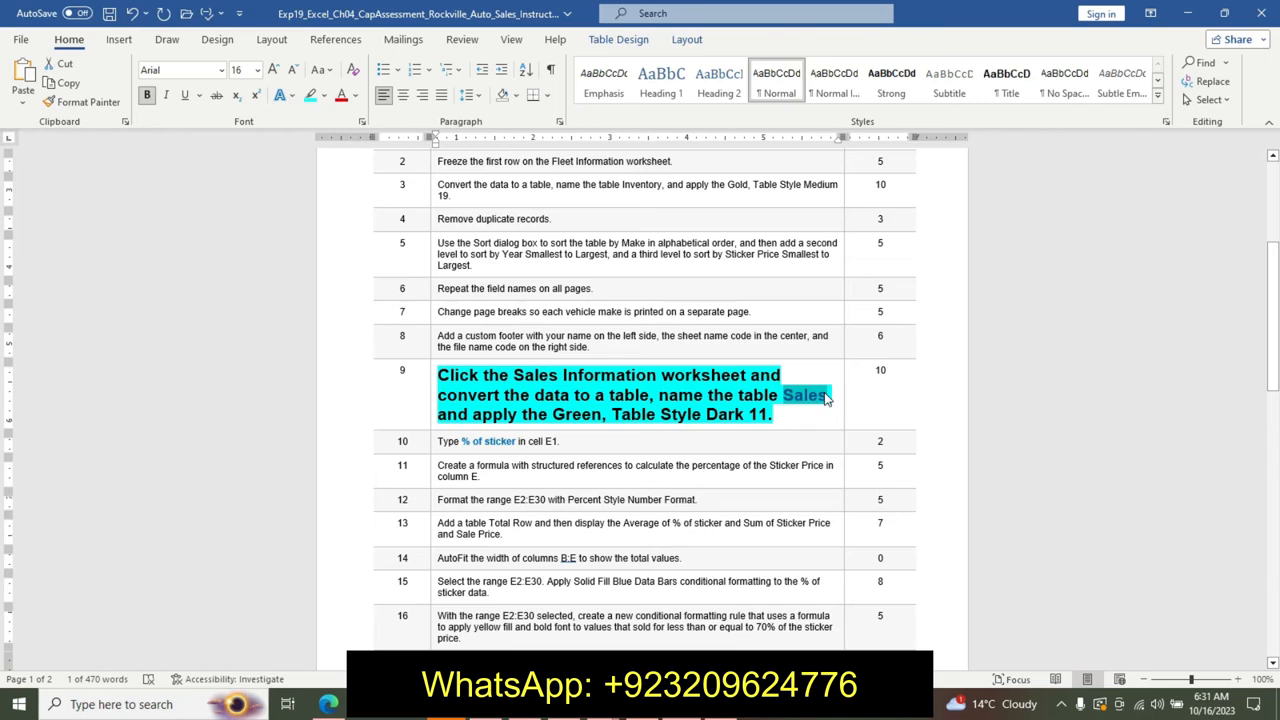
Step: Switch to the Excel workbook and convert the data in A1:D30 of the Sales Information sheet to a table with headers
key("alt+Tab")
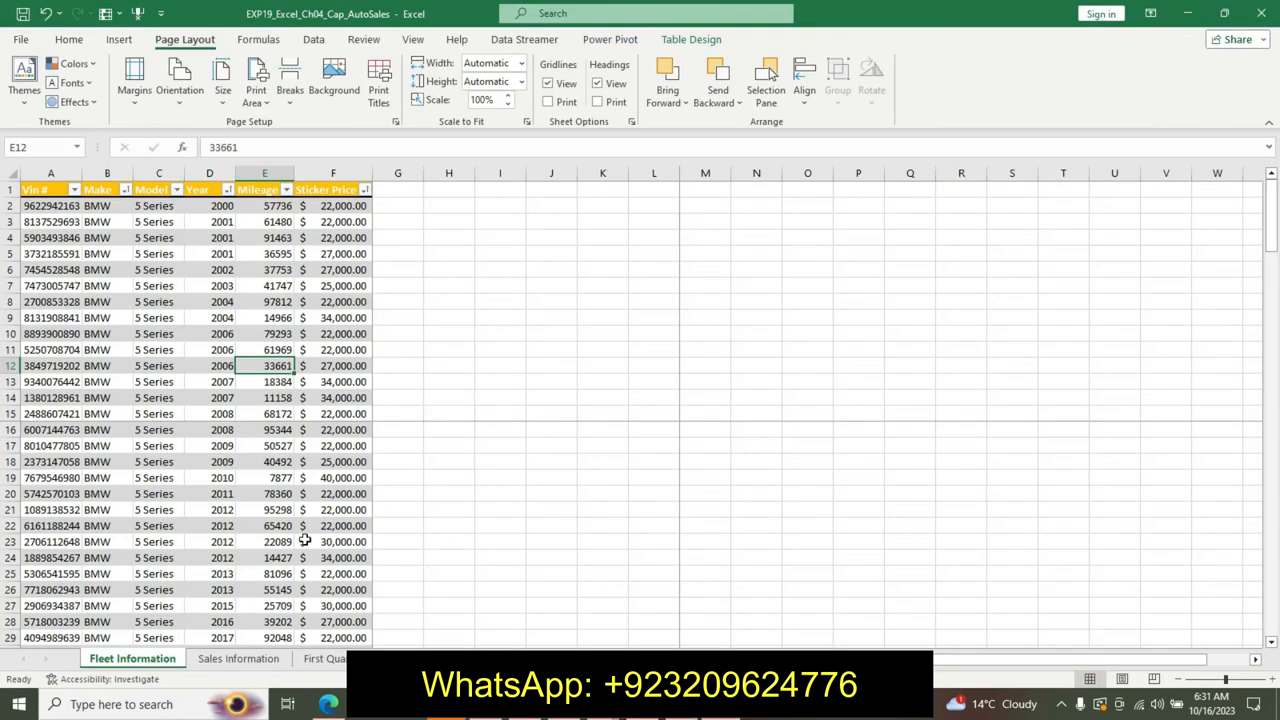
left_click(238, 659)
left_click(176, 396)
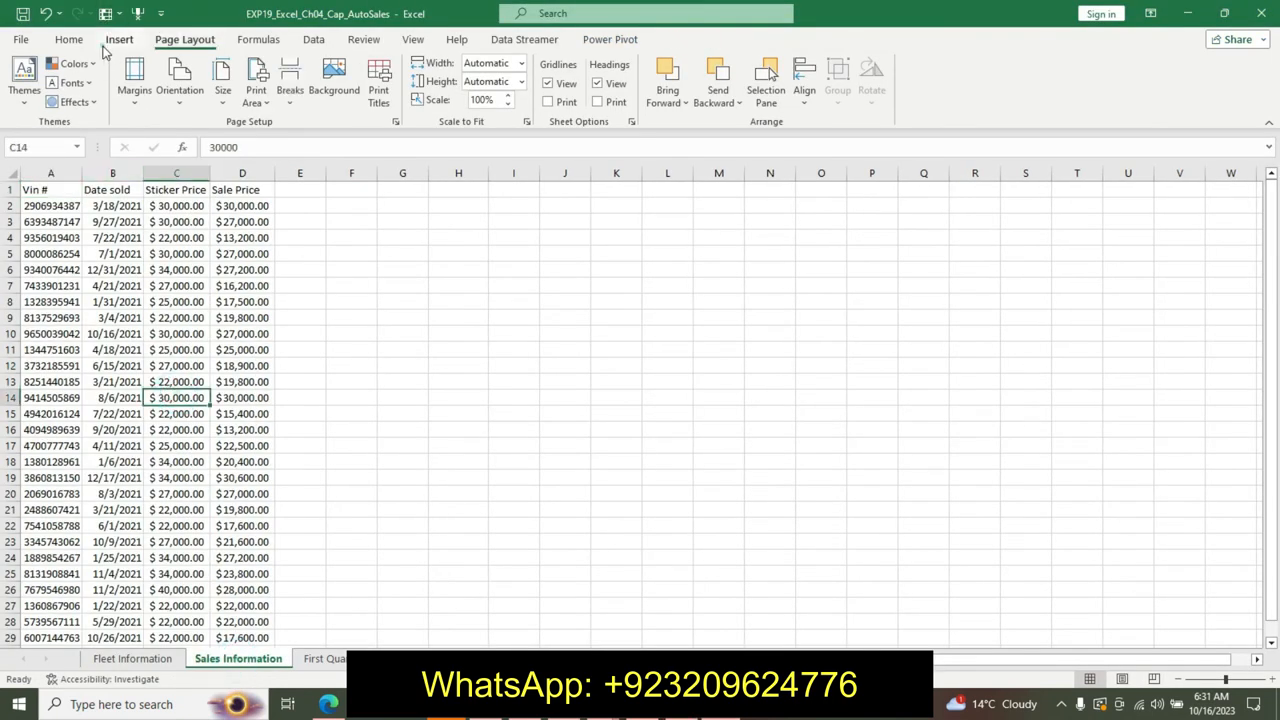
left_click(114, 41)
left_click(70, 40)
left_click(119, 40)
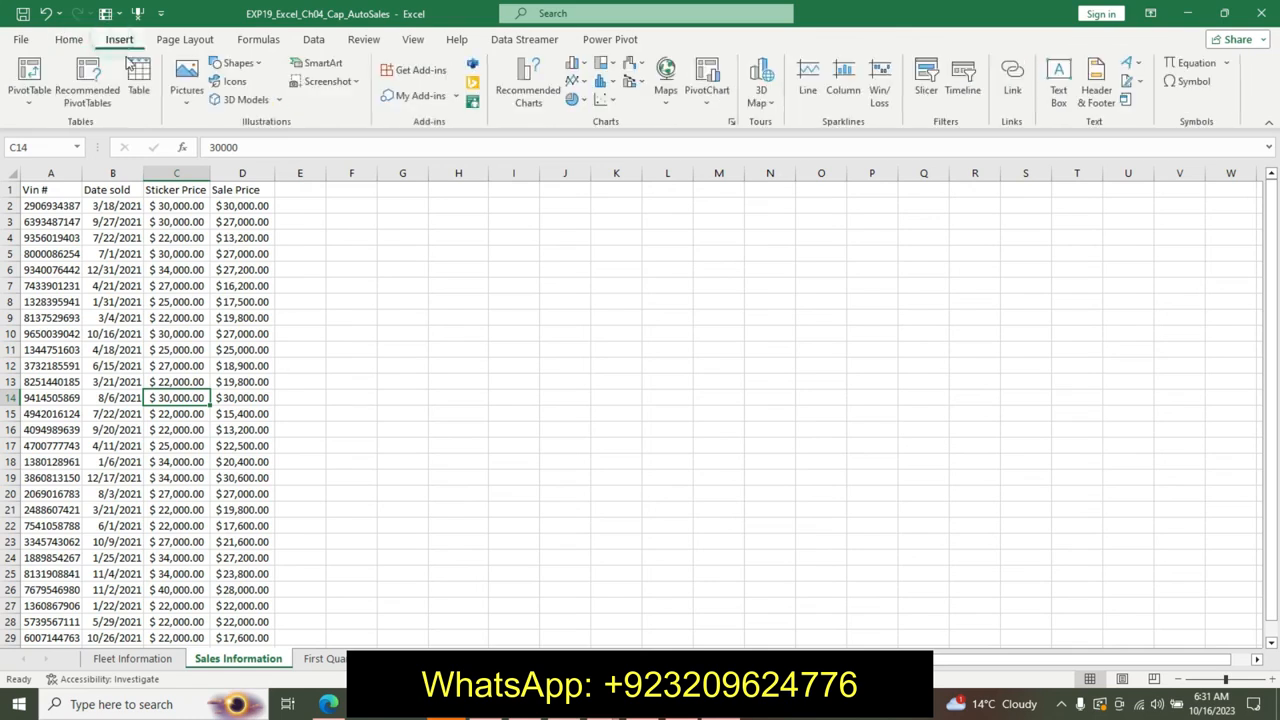
left_click(138, 72)
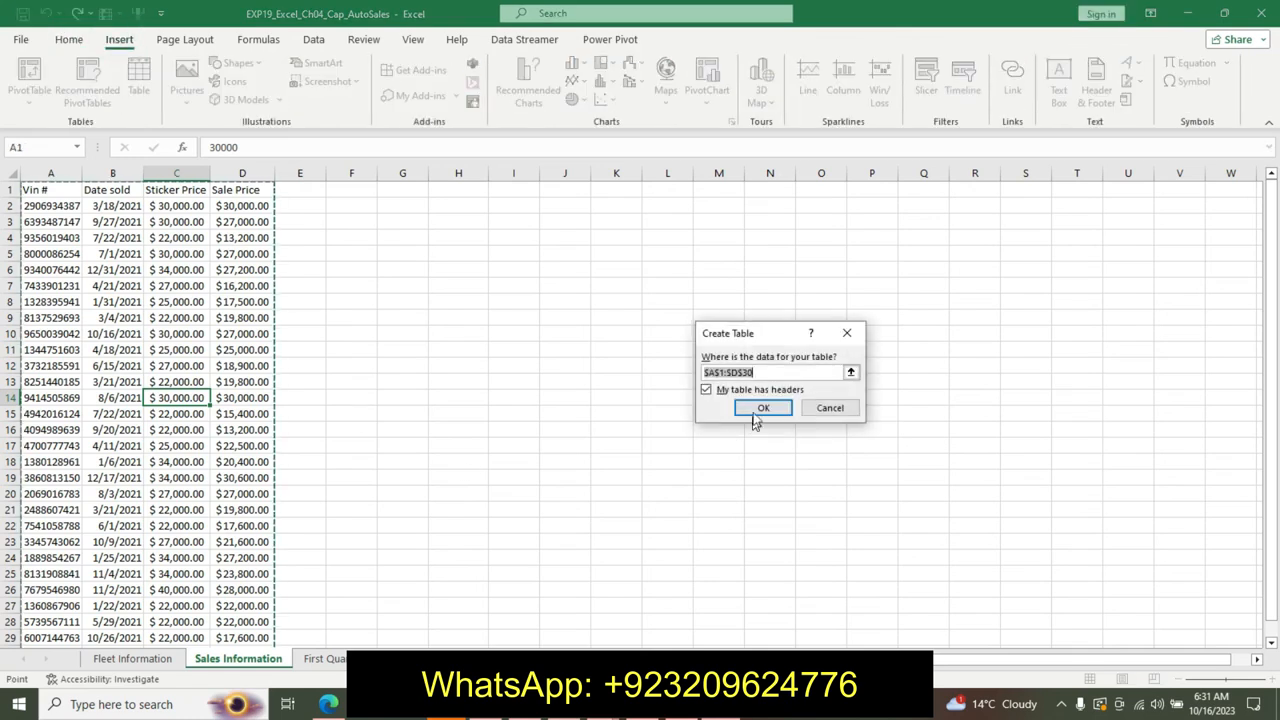
left_click(752, 408)
Step: Name the new table on the Sales Information sheet Sales
left_click(45, 83)
key("BackSpace")
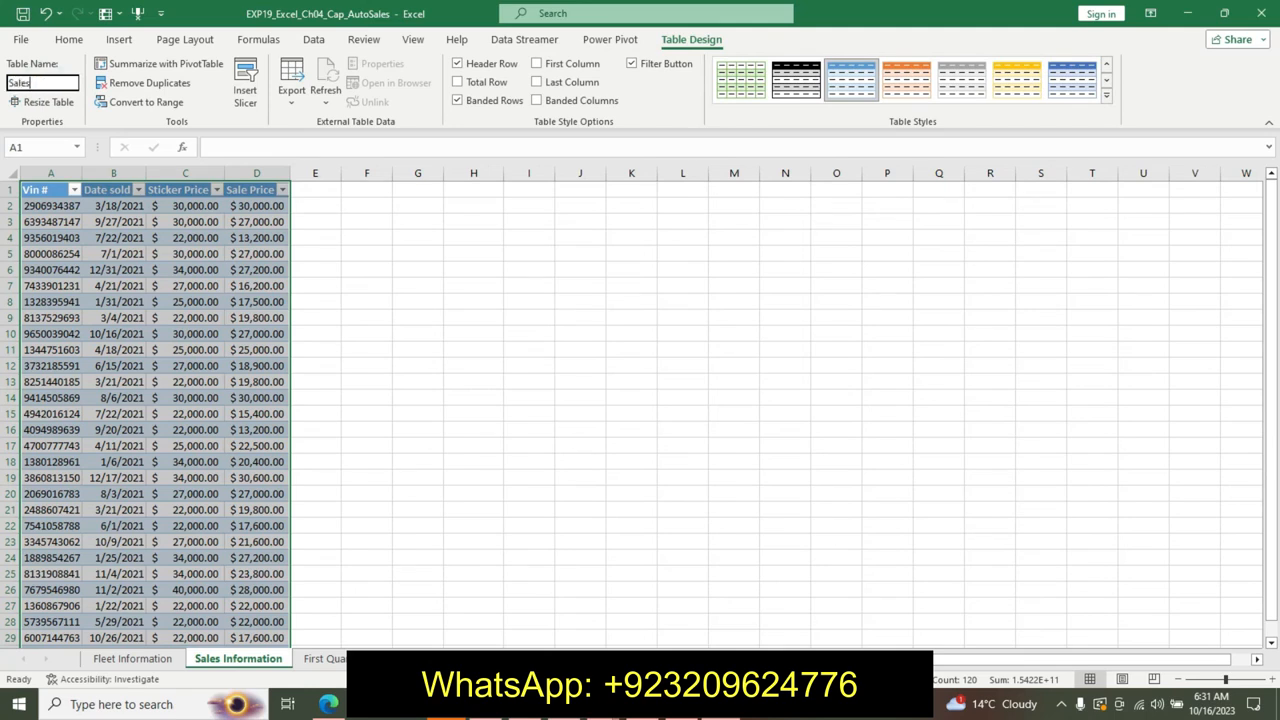
key("Return")
Step: Check the step 9 instruction in Word and apply the Green, Table Style Dark 11 style to the Sales table in Excel
left_click(690, 705)
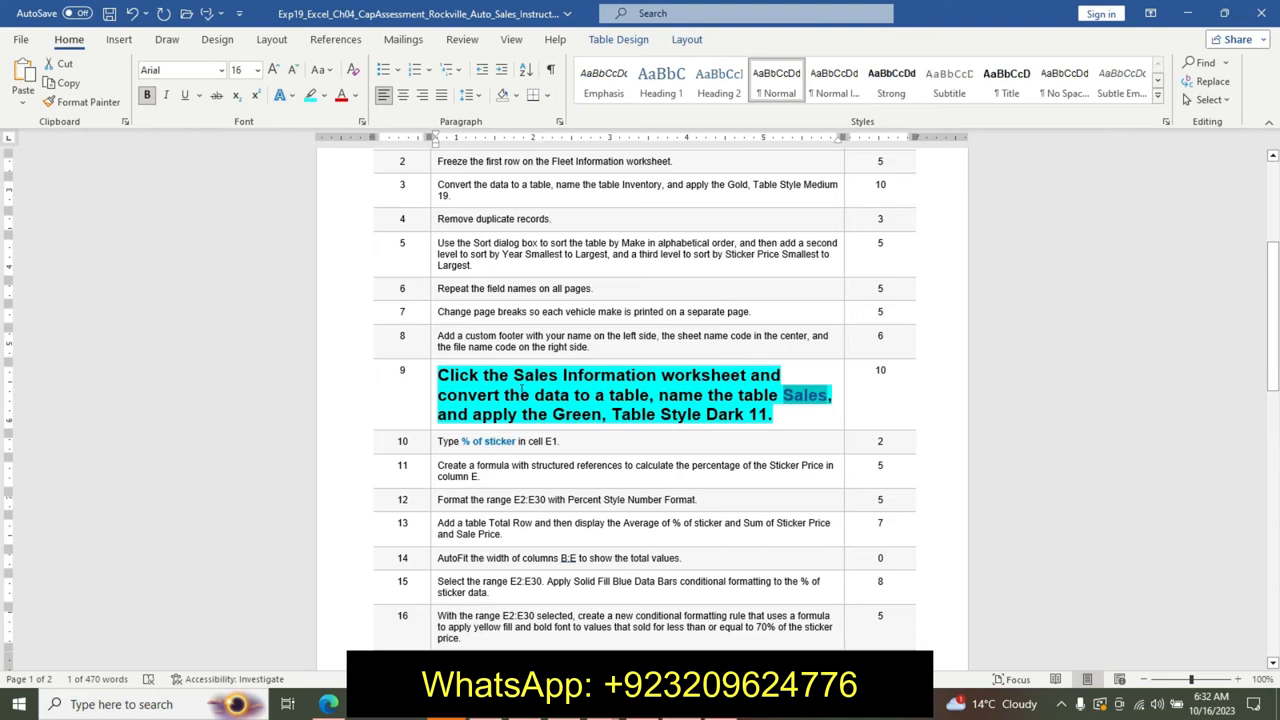
left_click(645, 705)
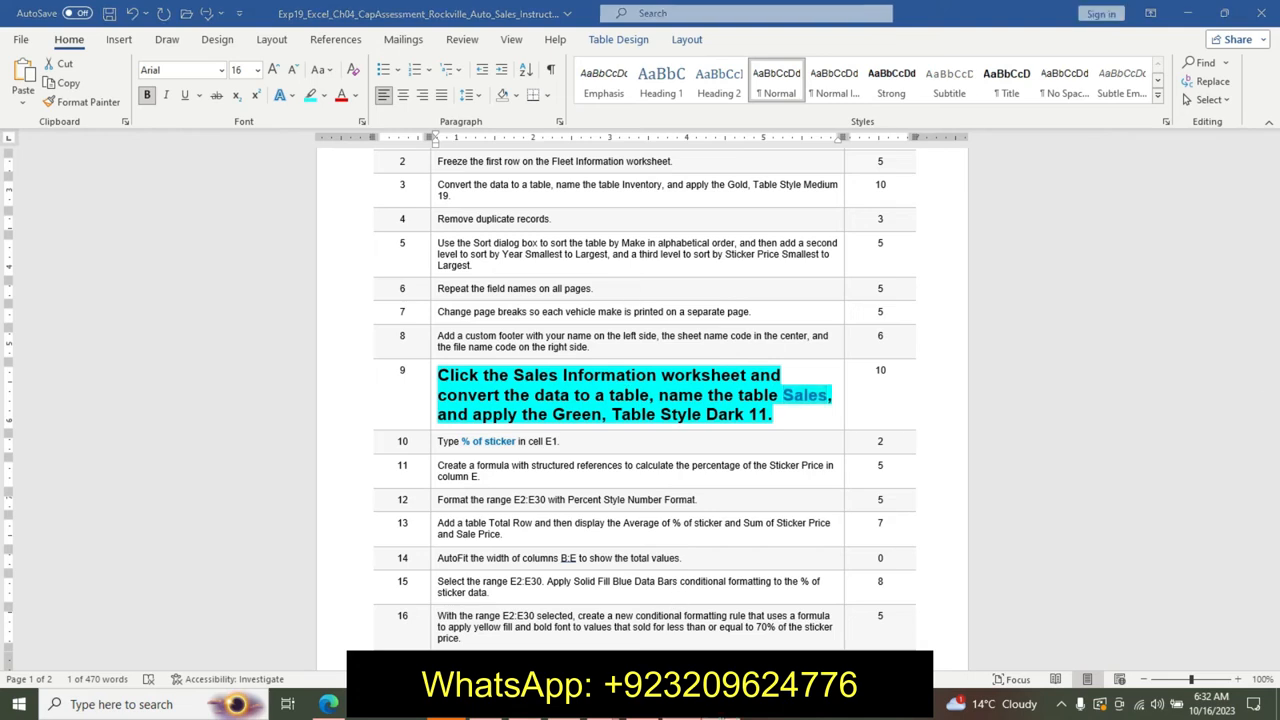
left_click(1106, 96)
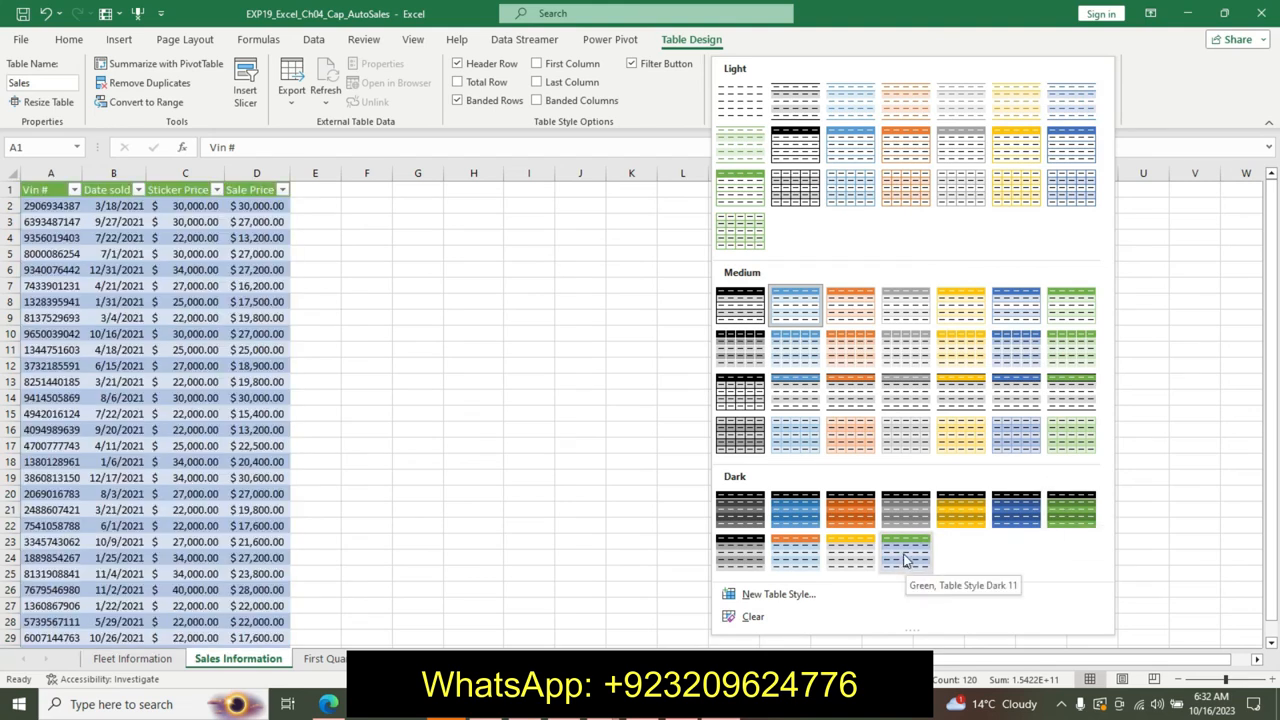
left_click(905, 560)
Step: Switch to the Word instructions and undo the size, bold and highlight formatting of the step 9 instruction
key("alt+Tab")
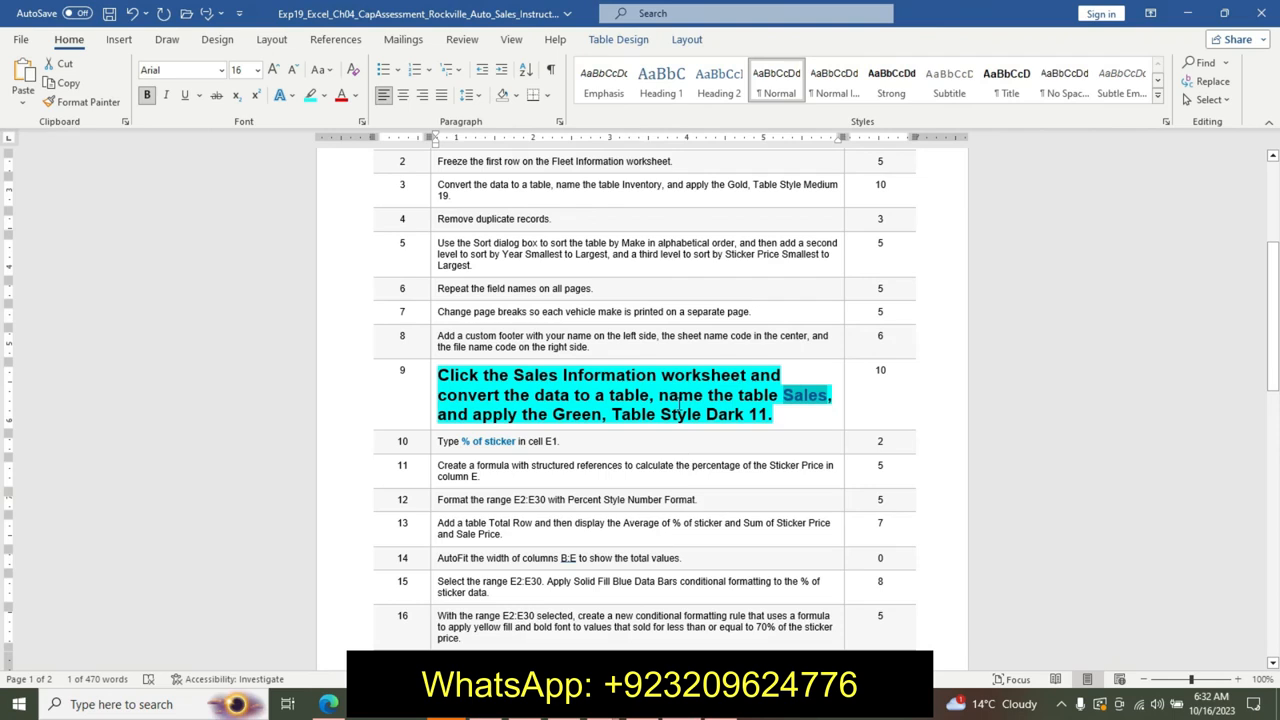
key("ctrl+z")
key("ctrl+z")
key("ctrl+z")
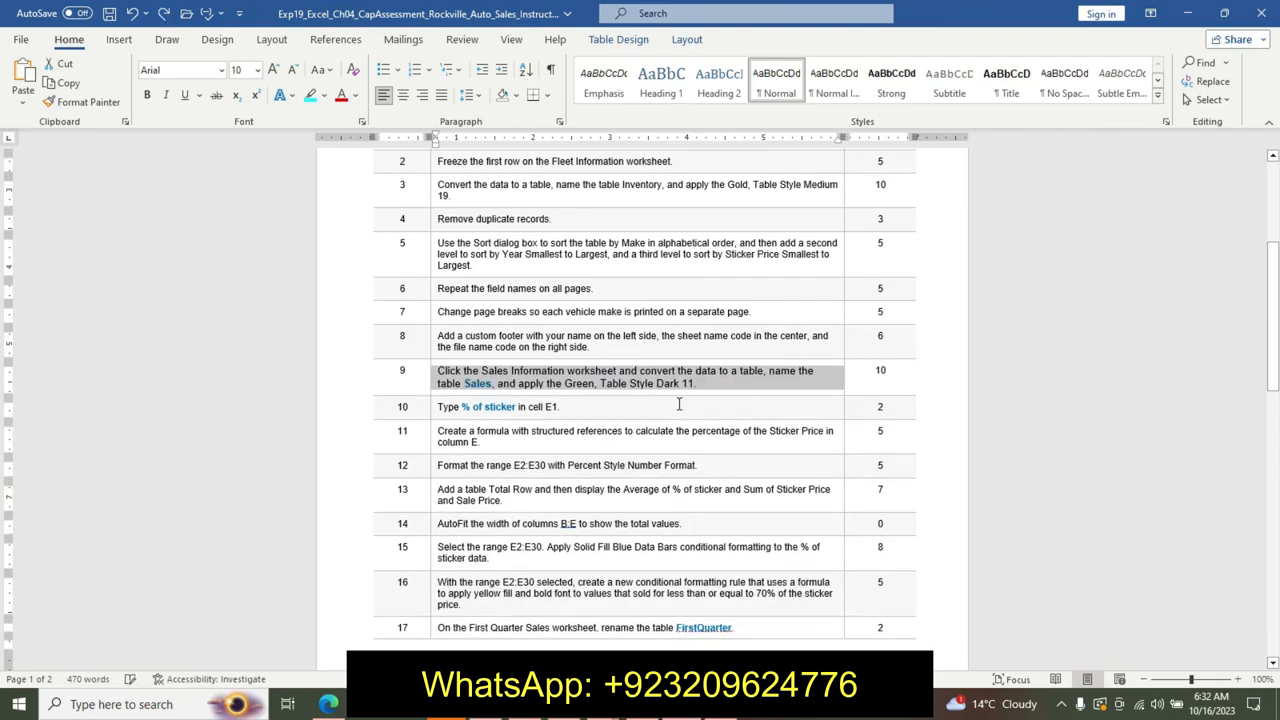
Step: Format the step 10 instruction as 14-point bold text with turquoise highlighting, and select the words % of sticker in it
left_click(431, 406)
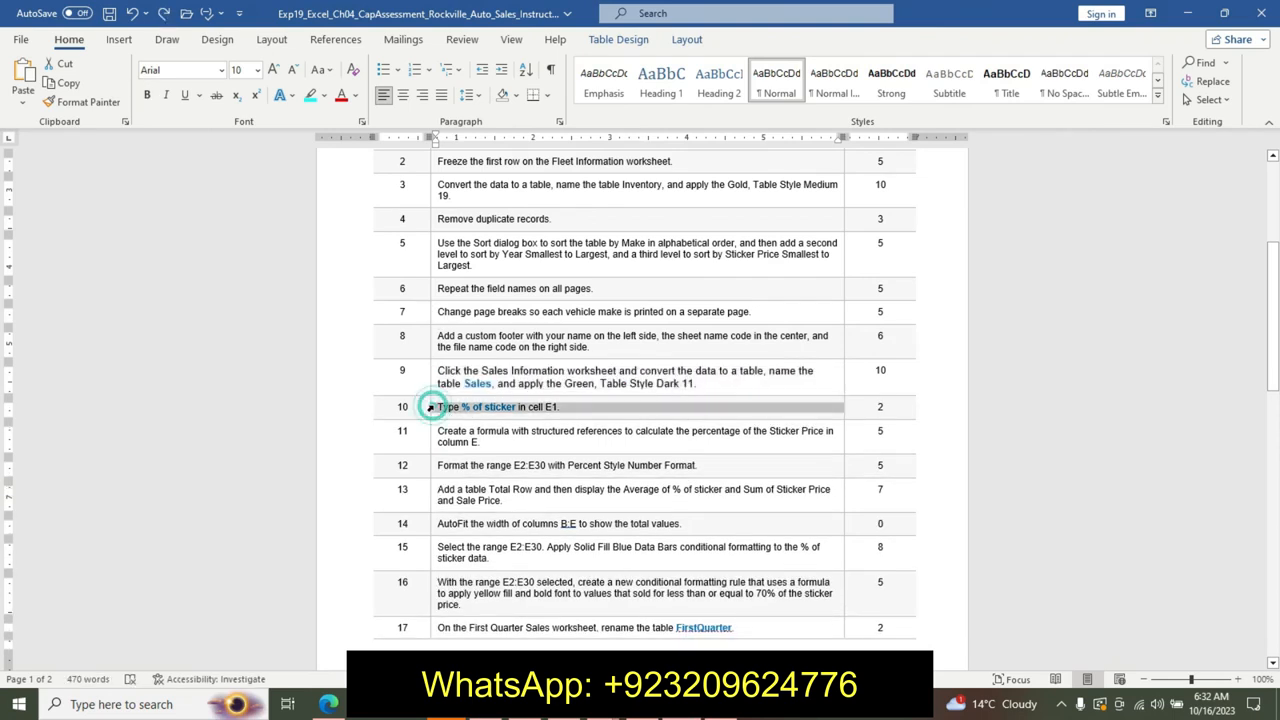
left_click(525, 358)
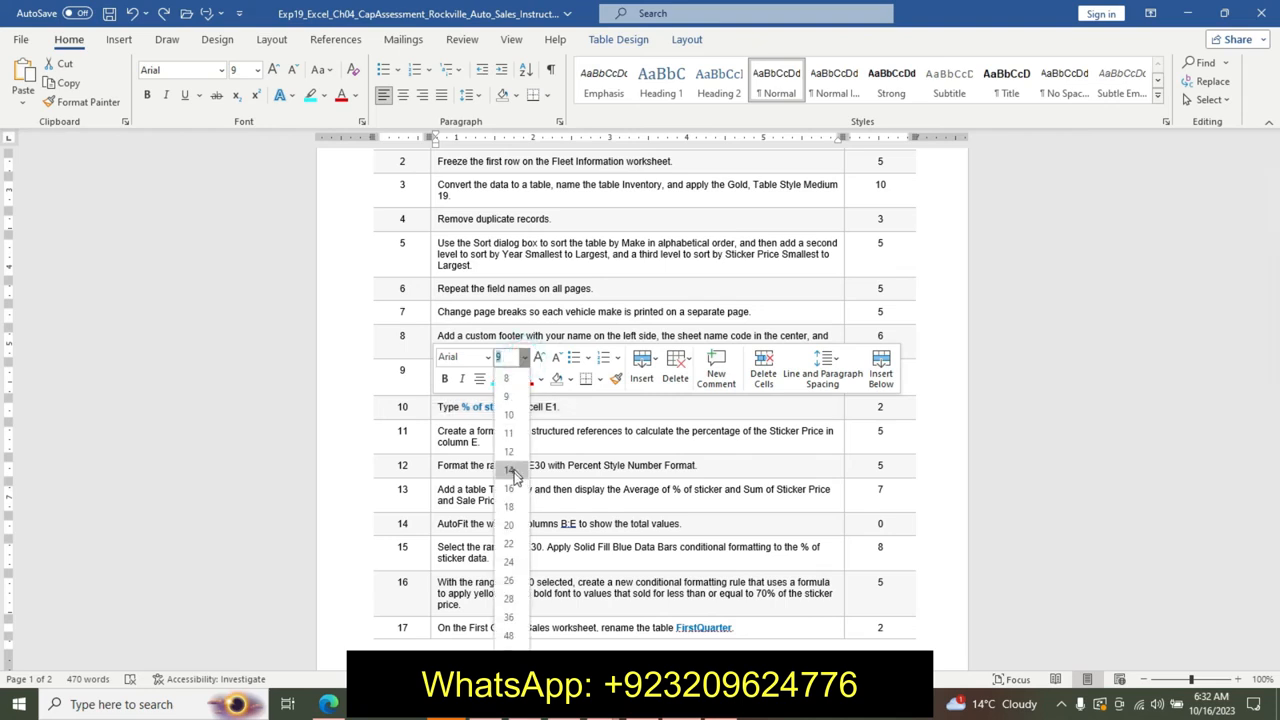
left_click(509, 469)
left_click(444, 379)
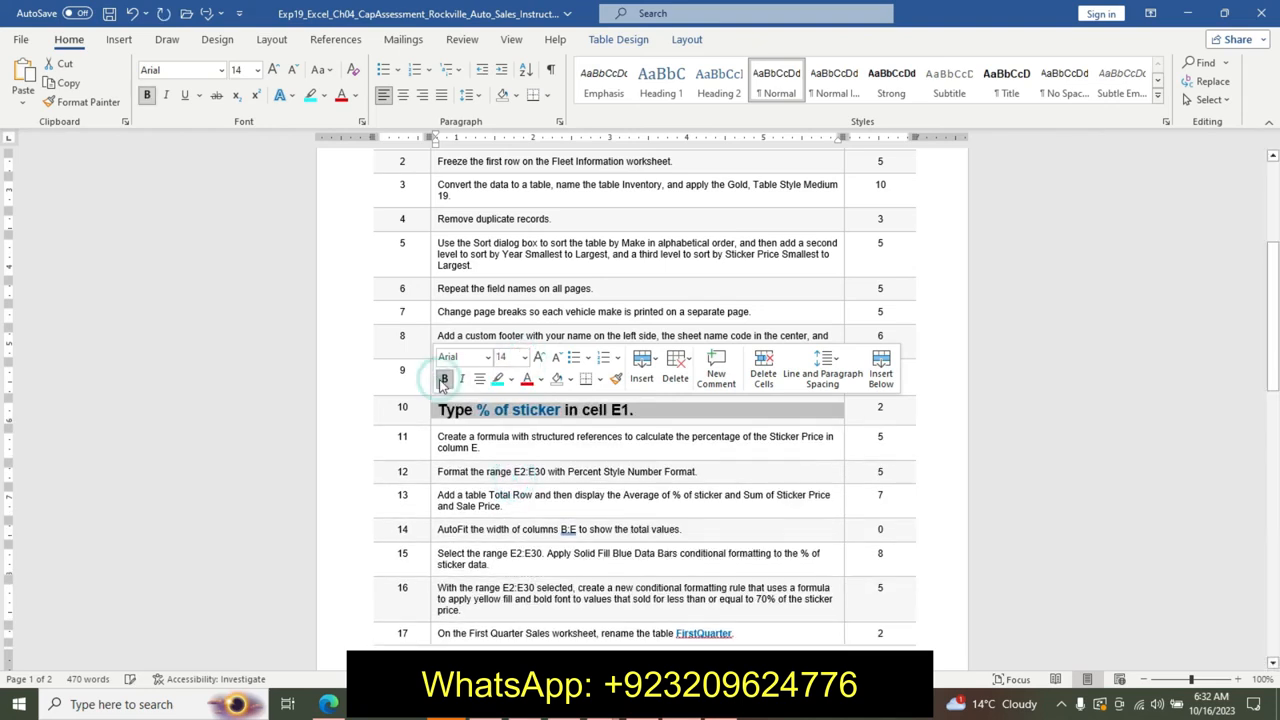
left_click(497, 379)
left_click_drag(478, 410, 561, 415)
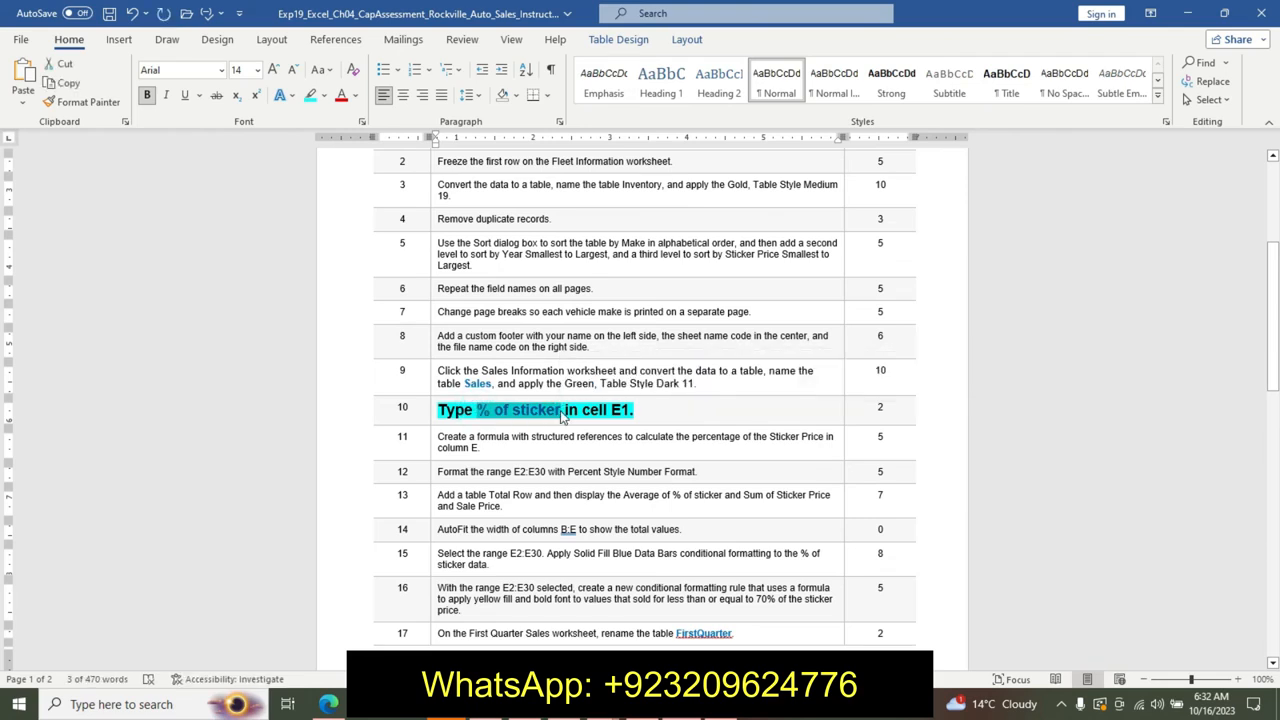
Step: Switch to the Excel workbook and enter the heading % of sticker in cell E1 of the Sales Information sheet
left_click(760, 704)
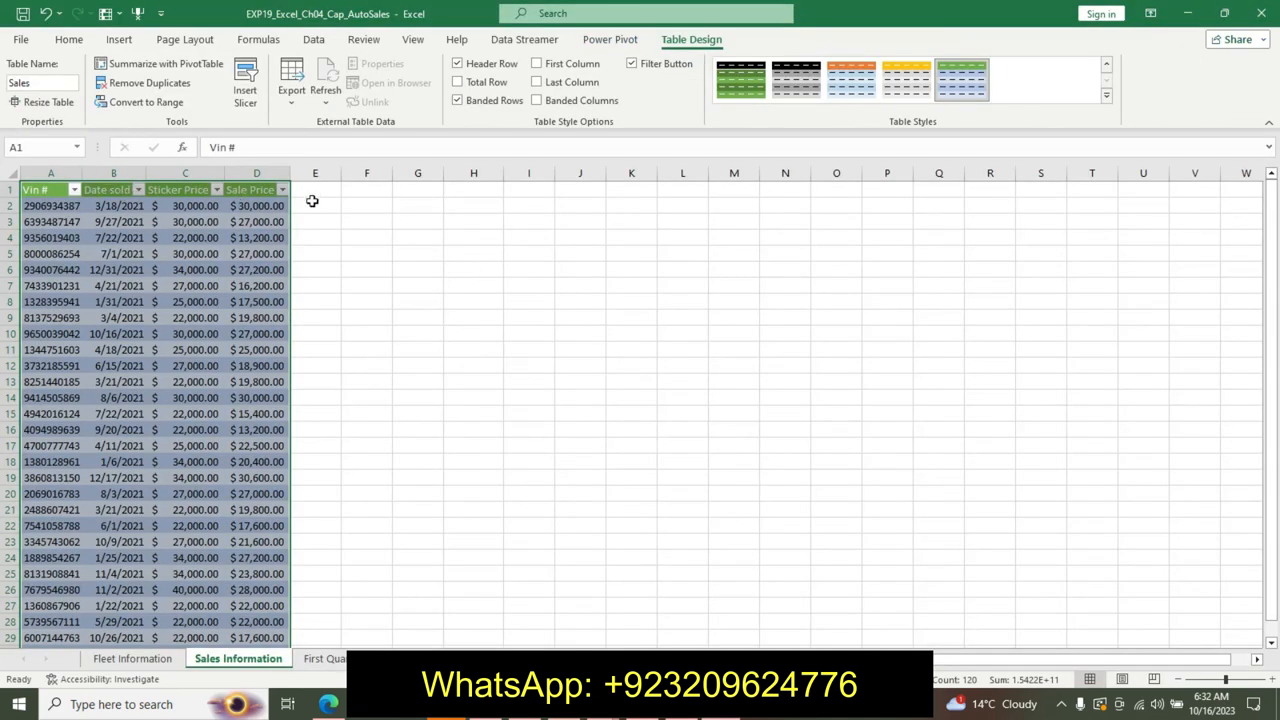
left_click(315, 189)
left_click(229, 145)
type("% of sticker")
key("Return")
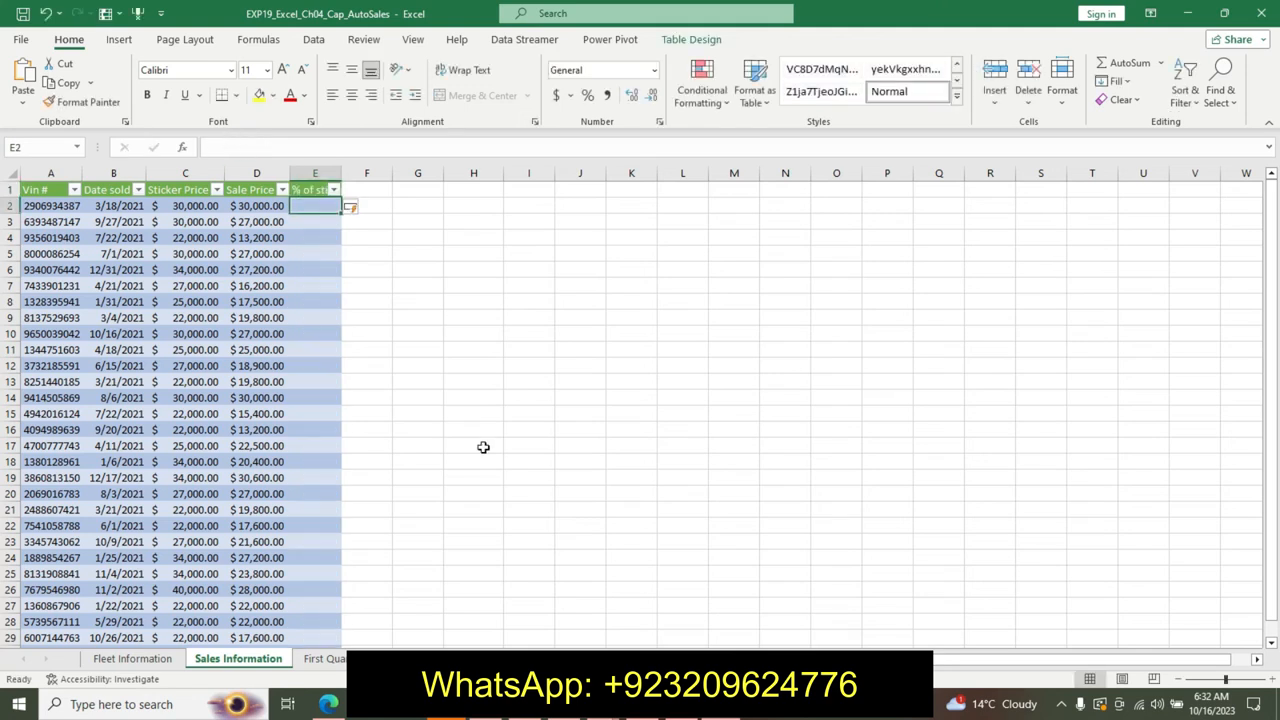
Step: Switch to the Word instructions and undo the formatting of the step 10 instruction, then return to the start of the document
key("alt+Tab")
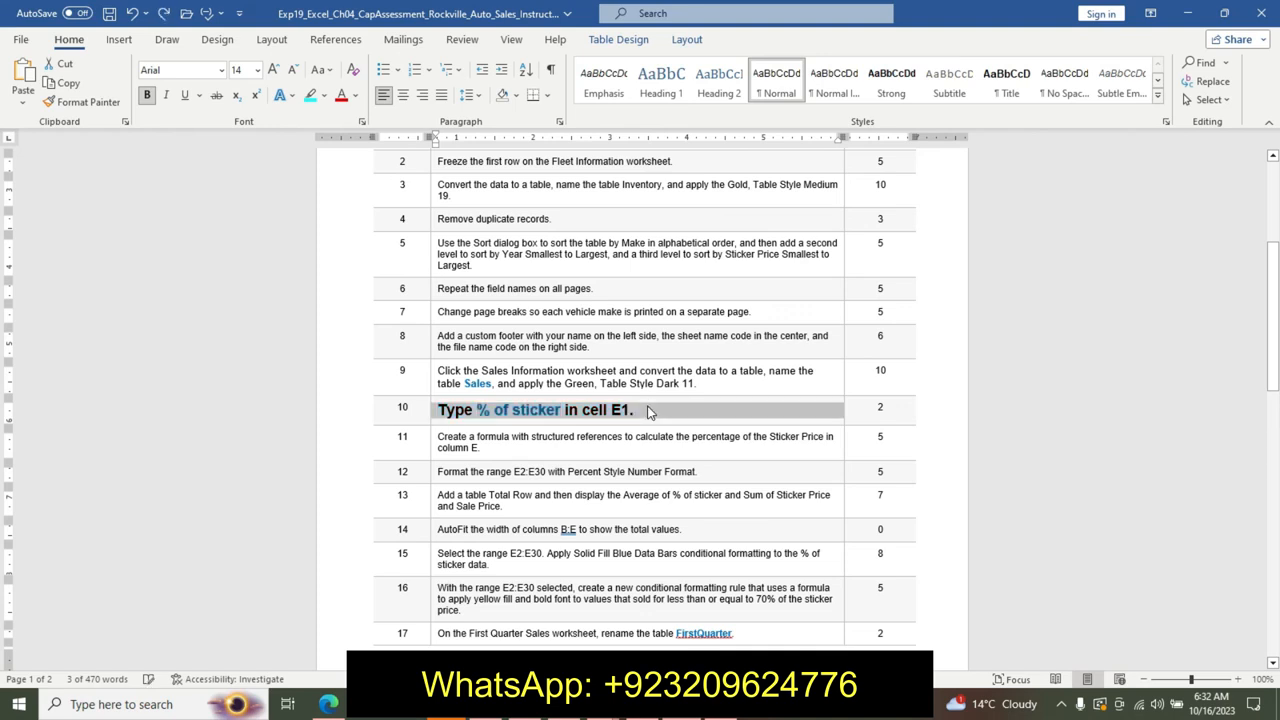
key("ctrl+z")
key("ctrl+z")
left_click(748, 428)
left_click(779, 487)
left_click_drag(1268, 344, 1276, 262)
left_click(1120, 541)
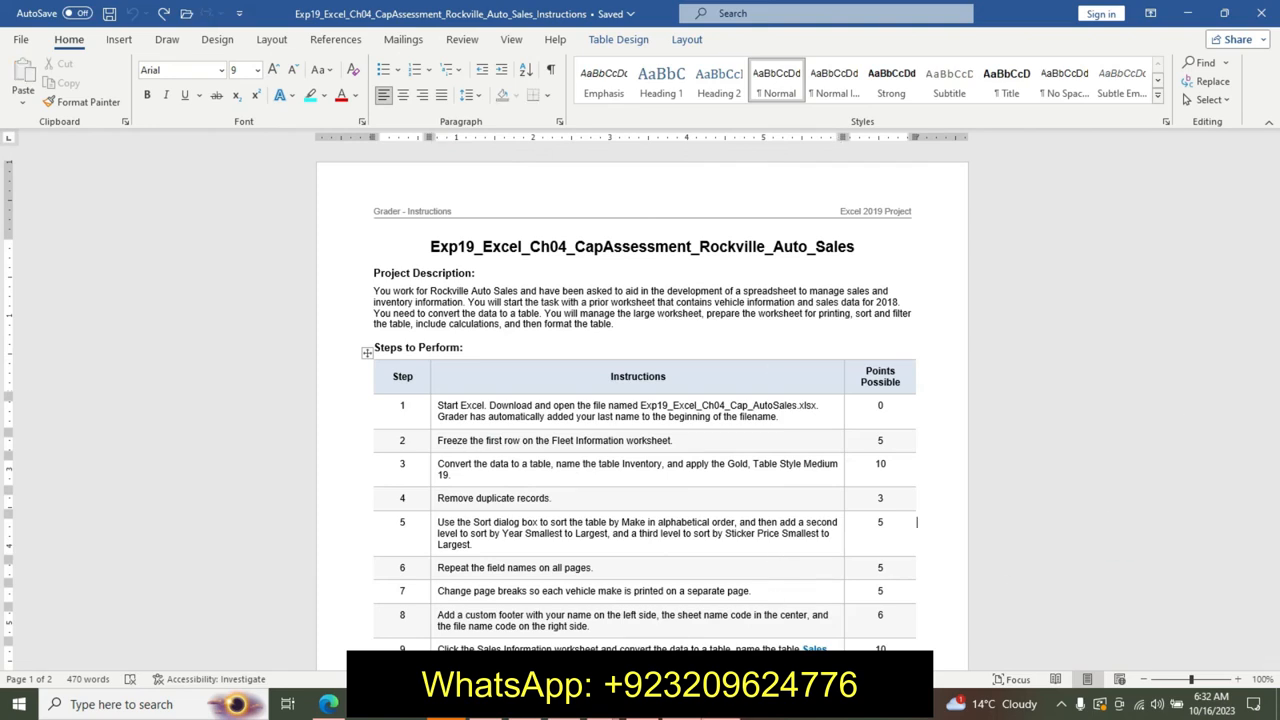
Step: Switch to the Excel workbook, open the Fleet Information sheet and close the Accessibility pane
key("alt+Tab")
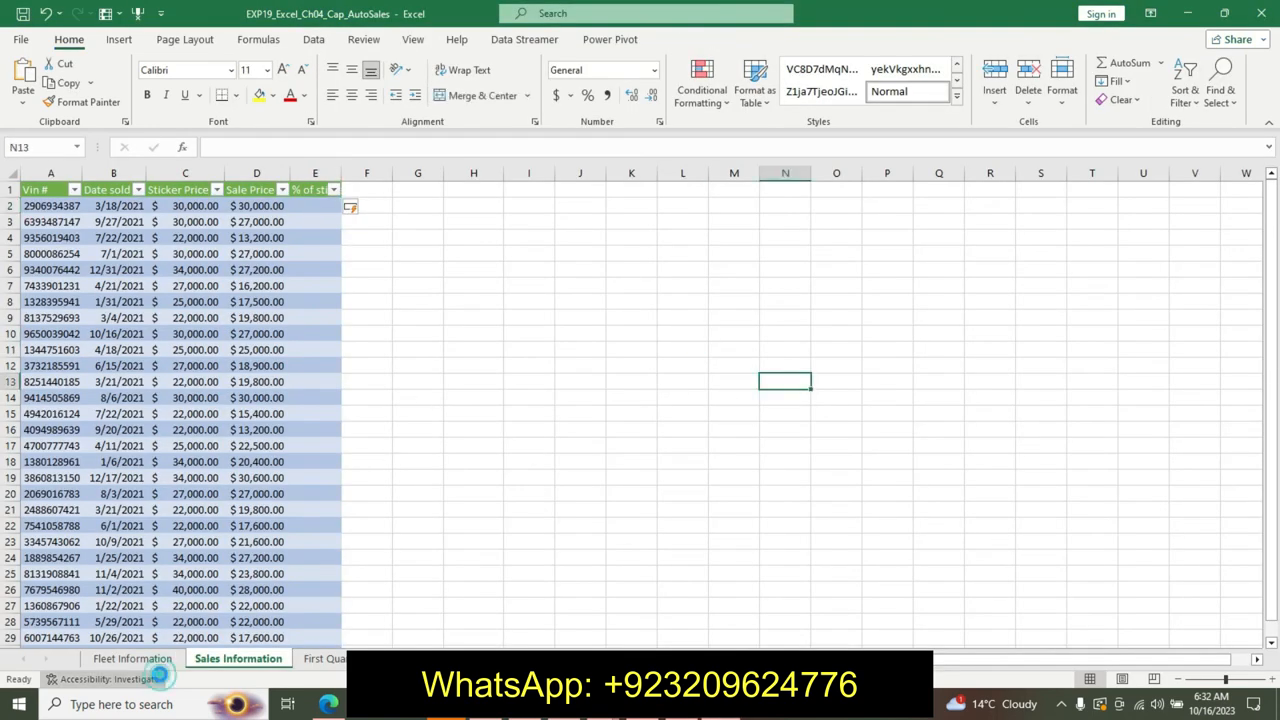
left_click(140, 679)
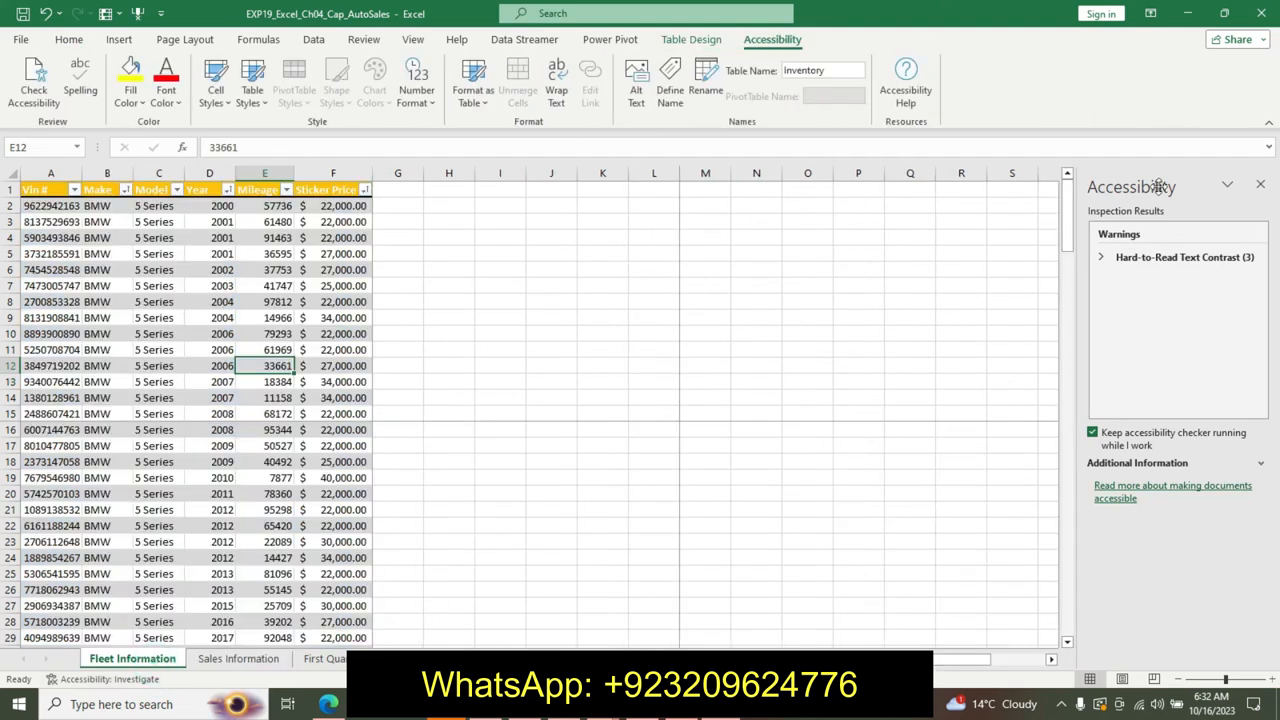
left_click(1260, 184)
left_click(904, 398)
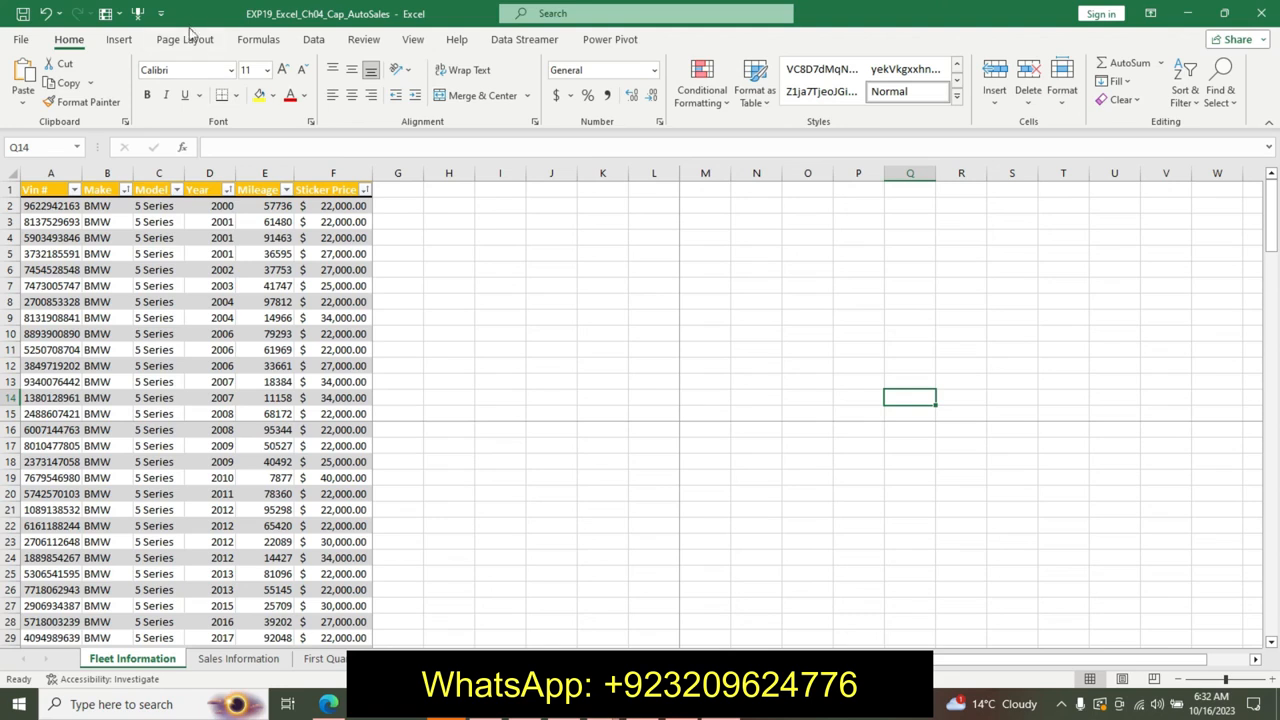
Step: Examine the page breaks of the Fleet Information sheet in Page Break Preview and return to Normal view
left_click(413, 40)
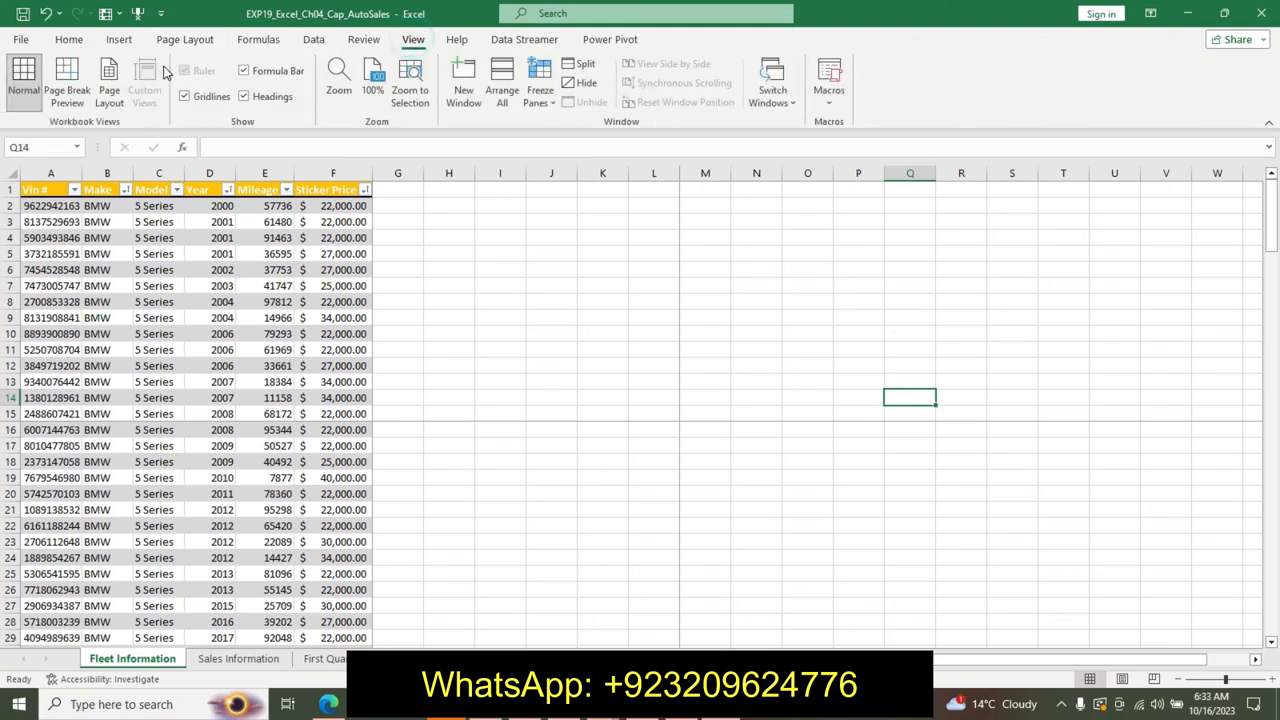
left_click(65, 86)
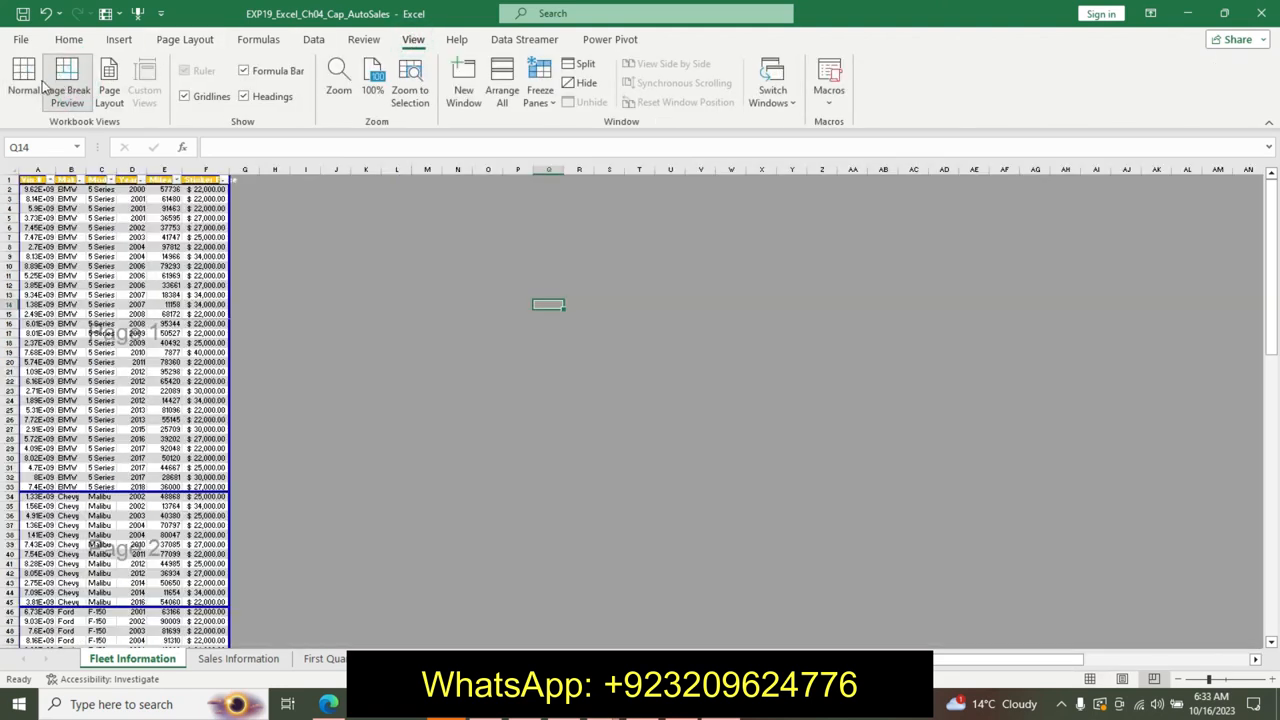
left_click(30, 88)
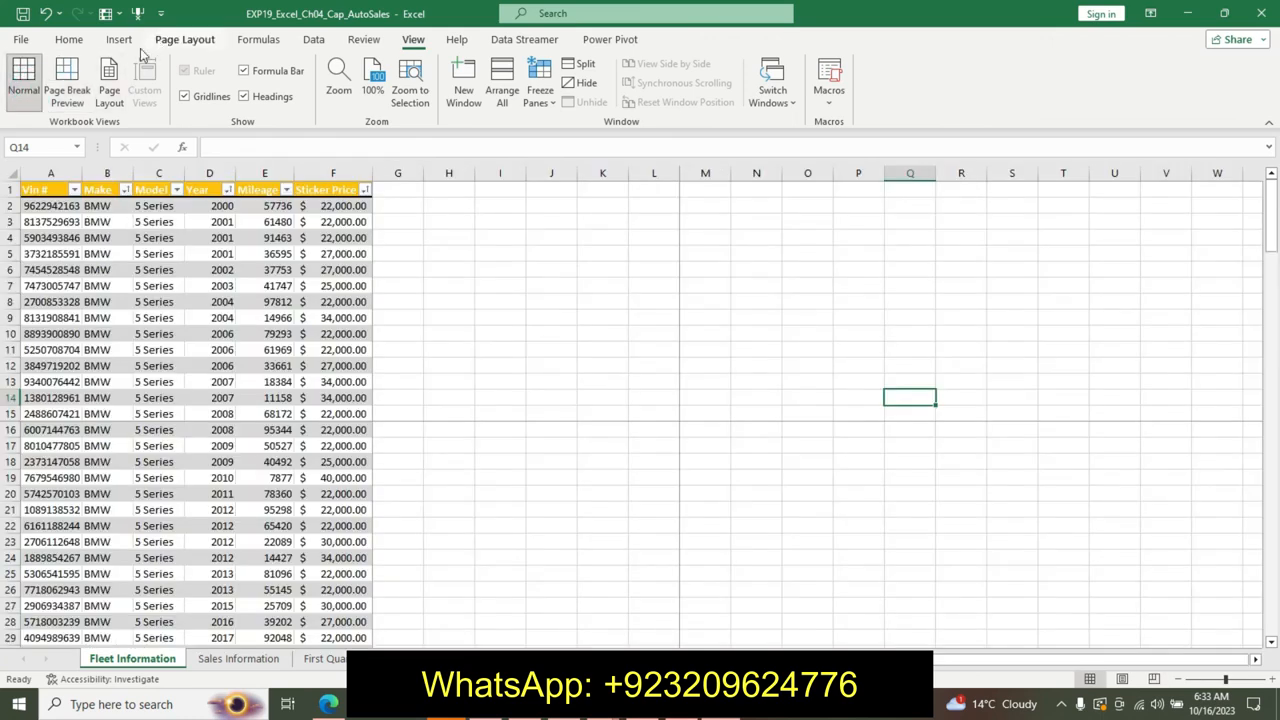
left_click(75, 88)
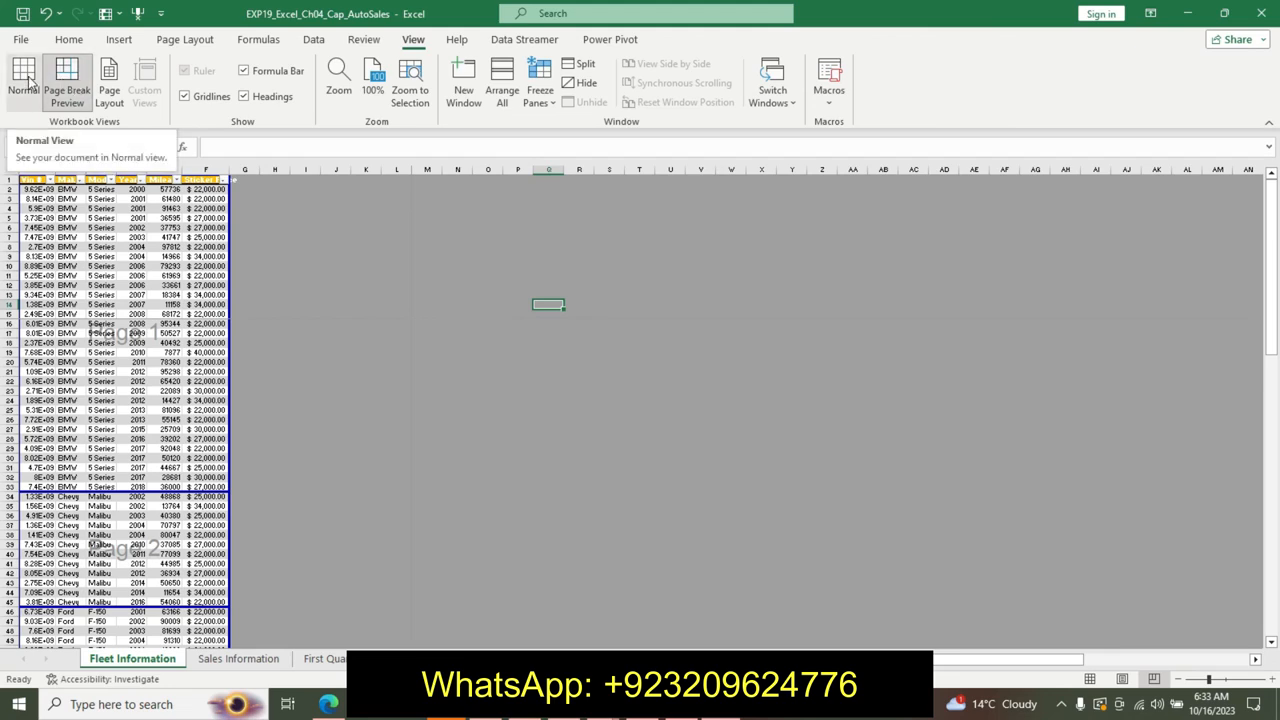
left_click_drag(1275, 303, 840, 340)
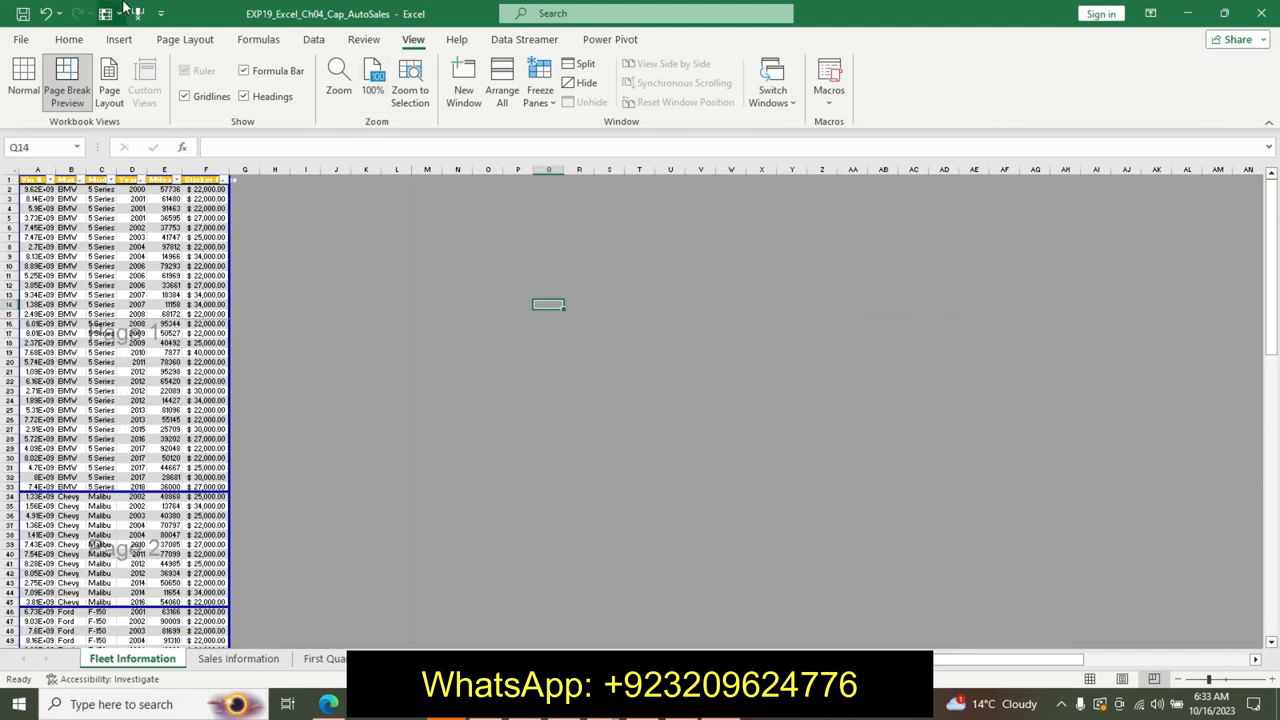
left_click(23, 78)
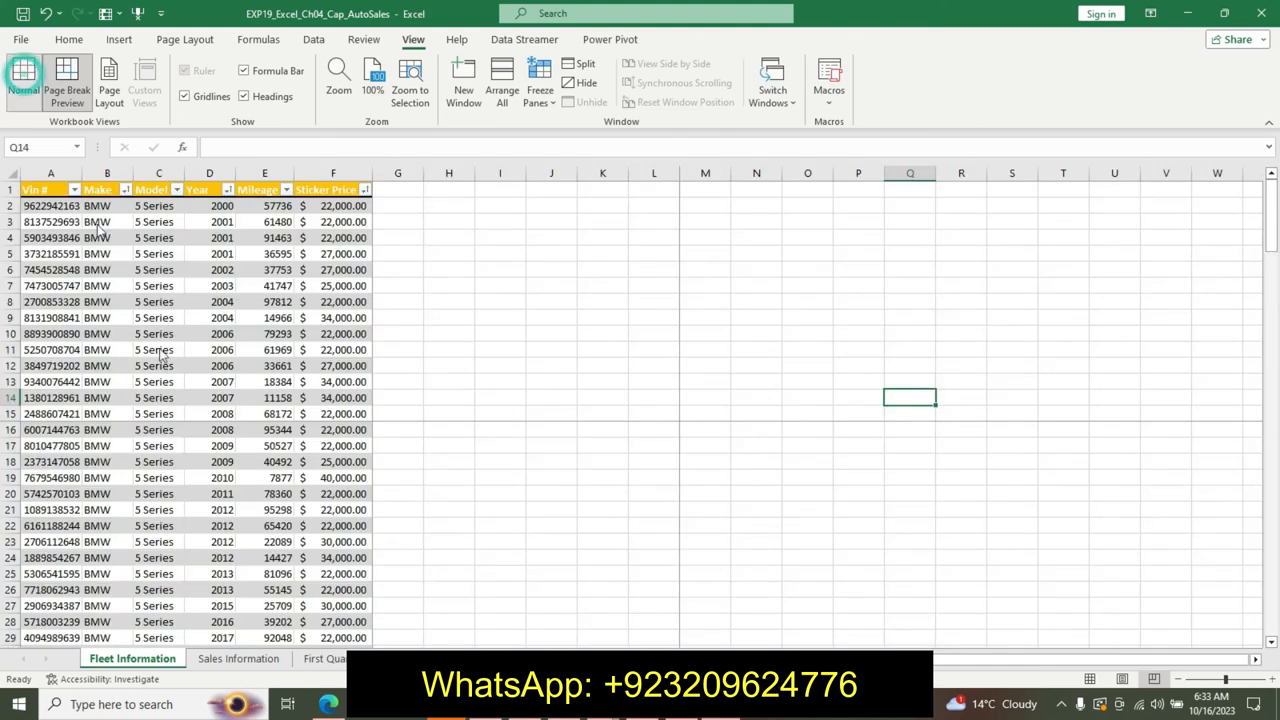
left_click(68, 39)
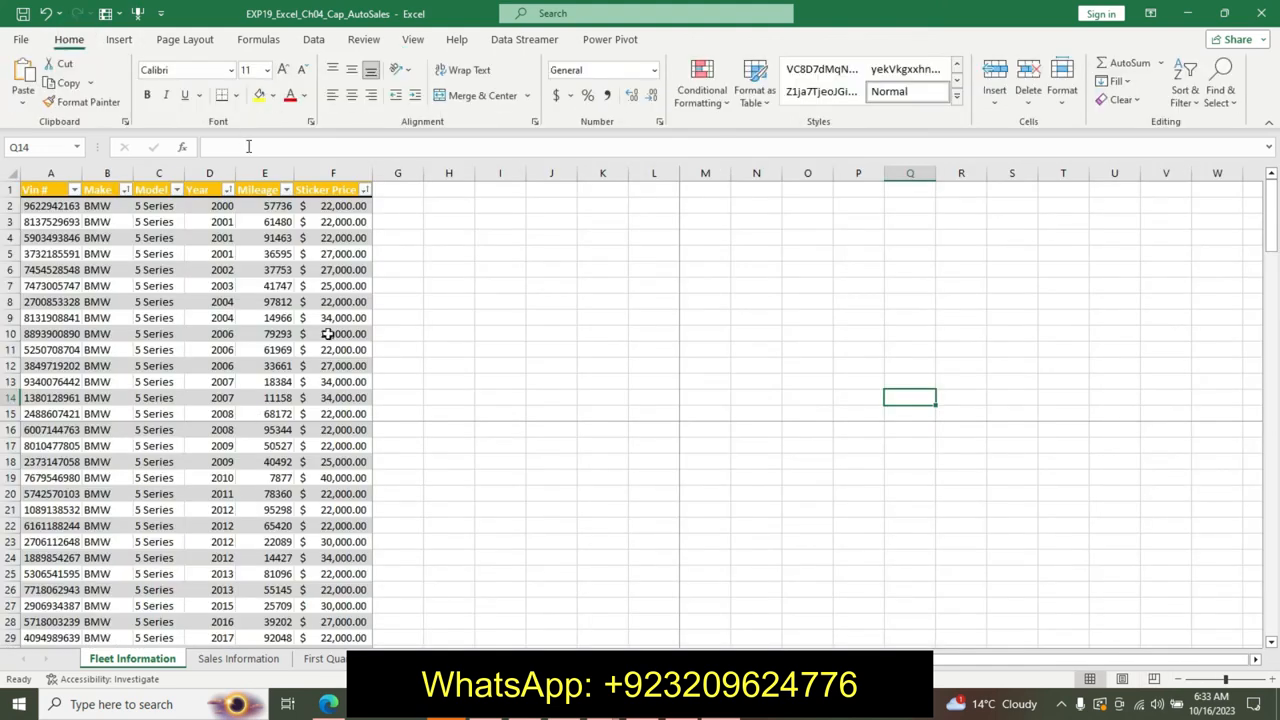
left_click(238, 659)
left_click(163, 660)
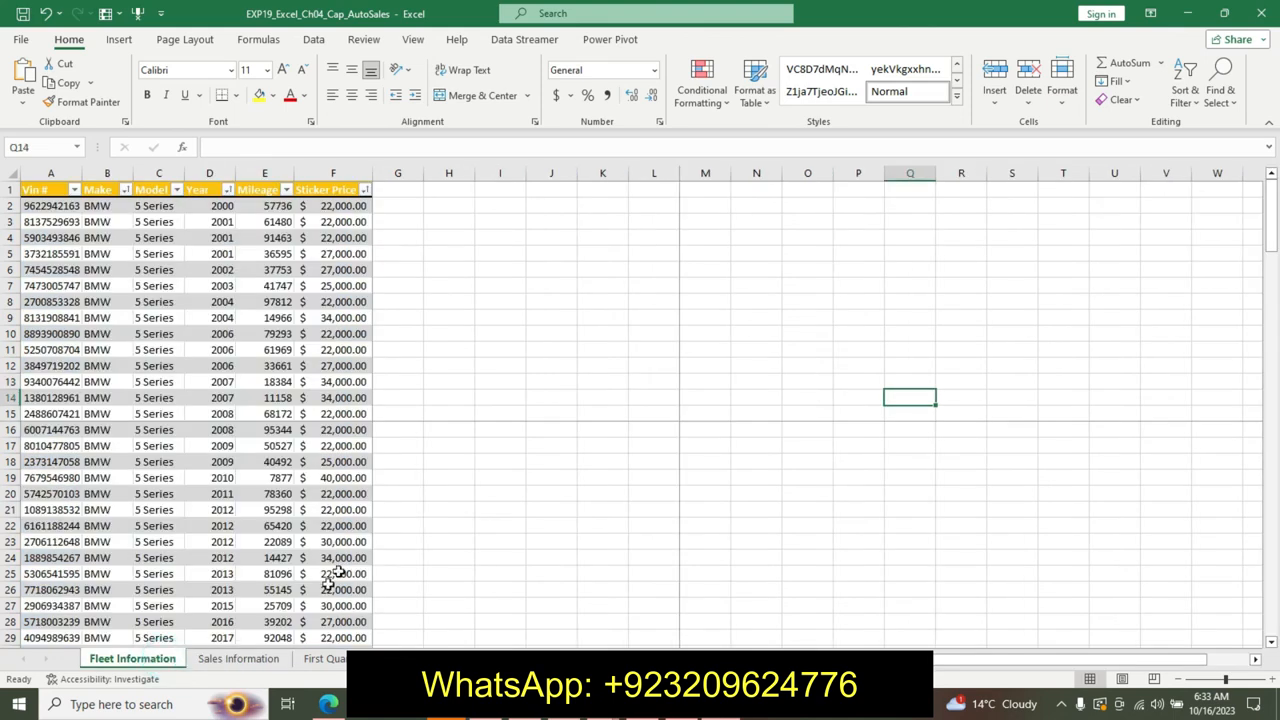
left_click(334, 573)
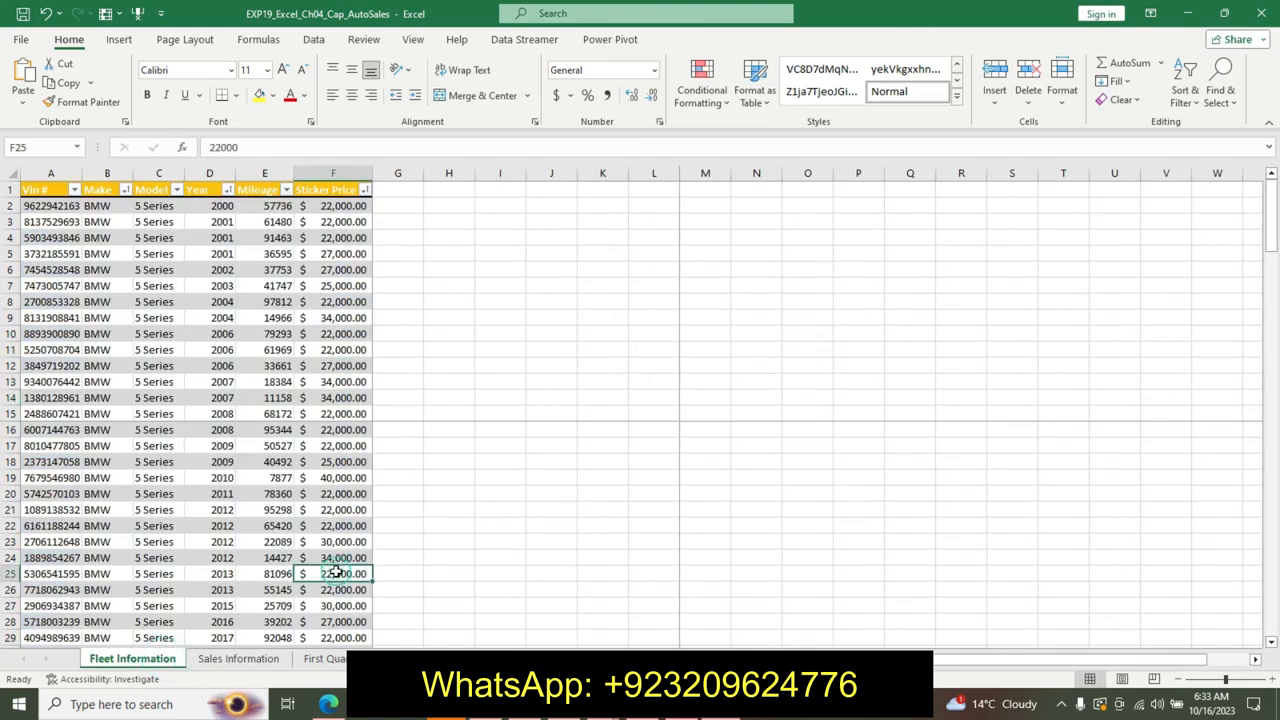
left_click(458, 332)
left_click(336, 411)
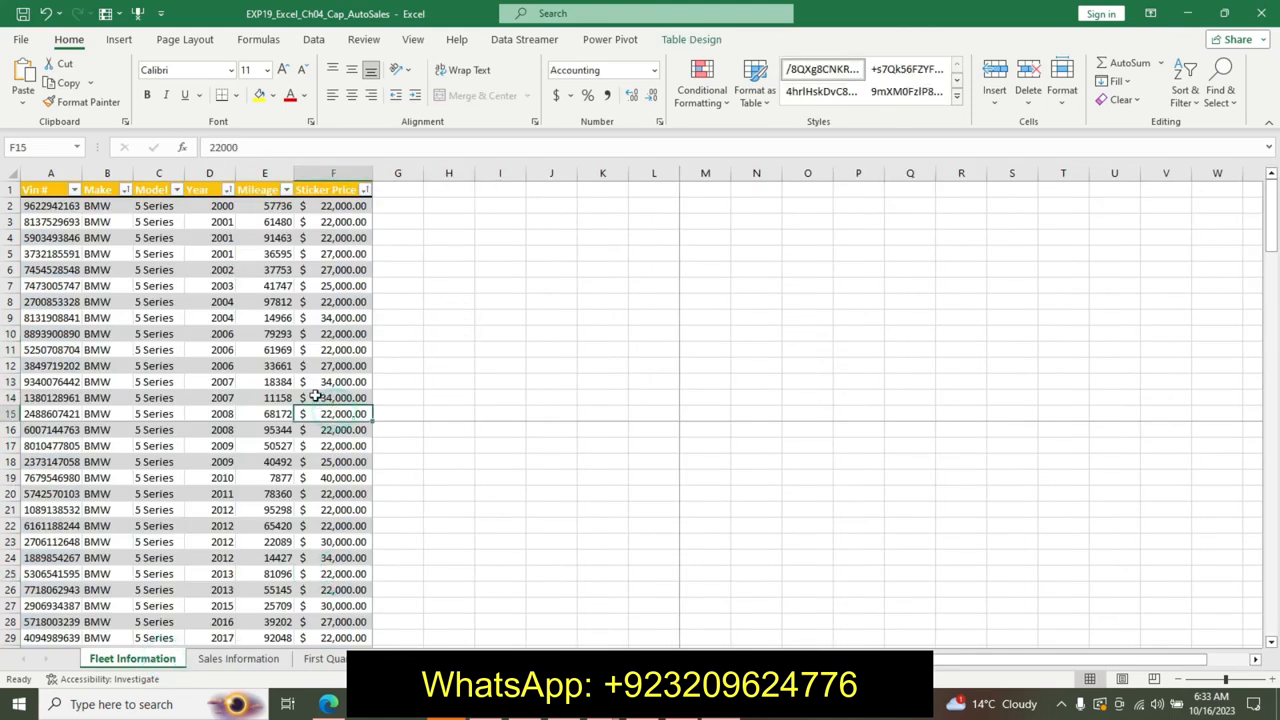
left_click(341, 205)
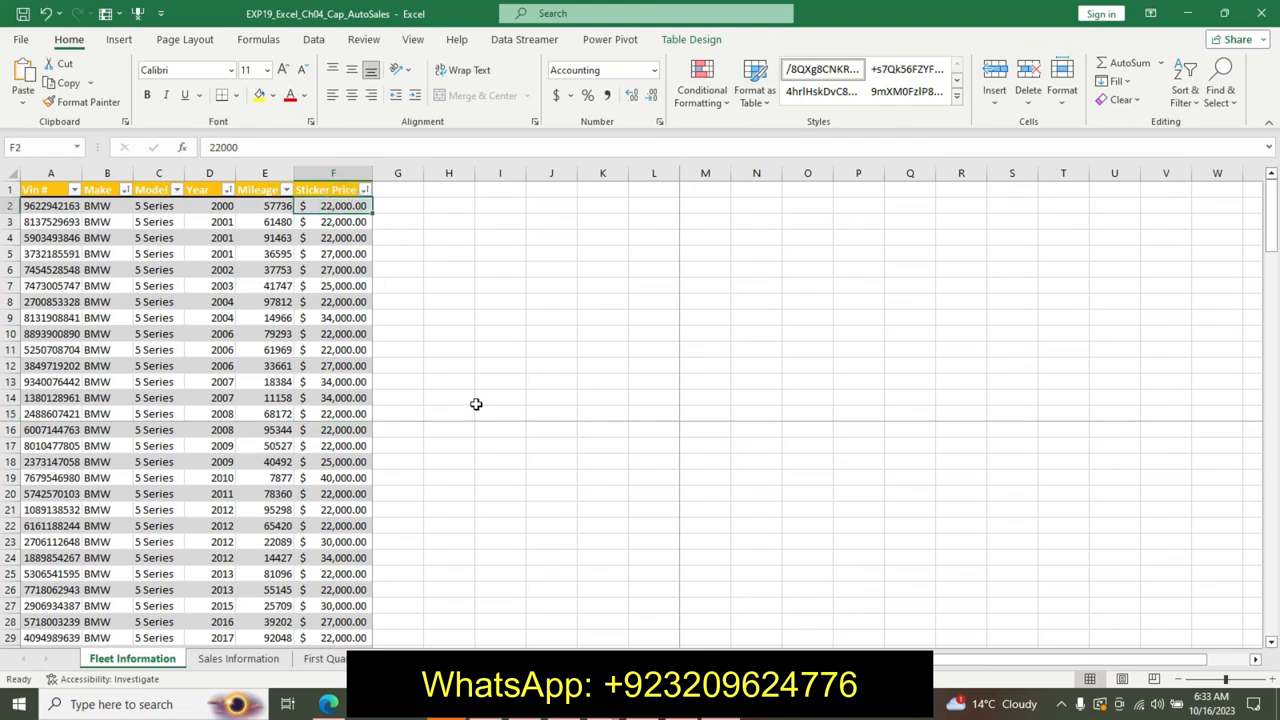
left_click(467, 478)
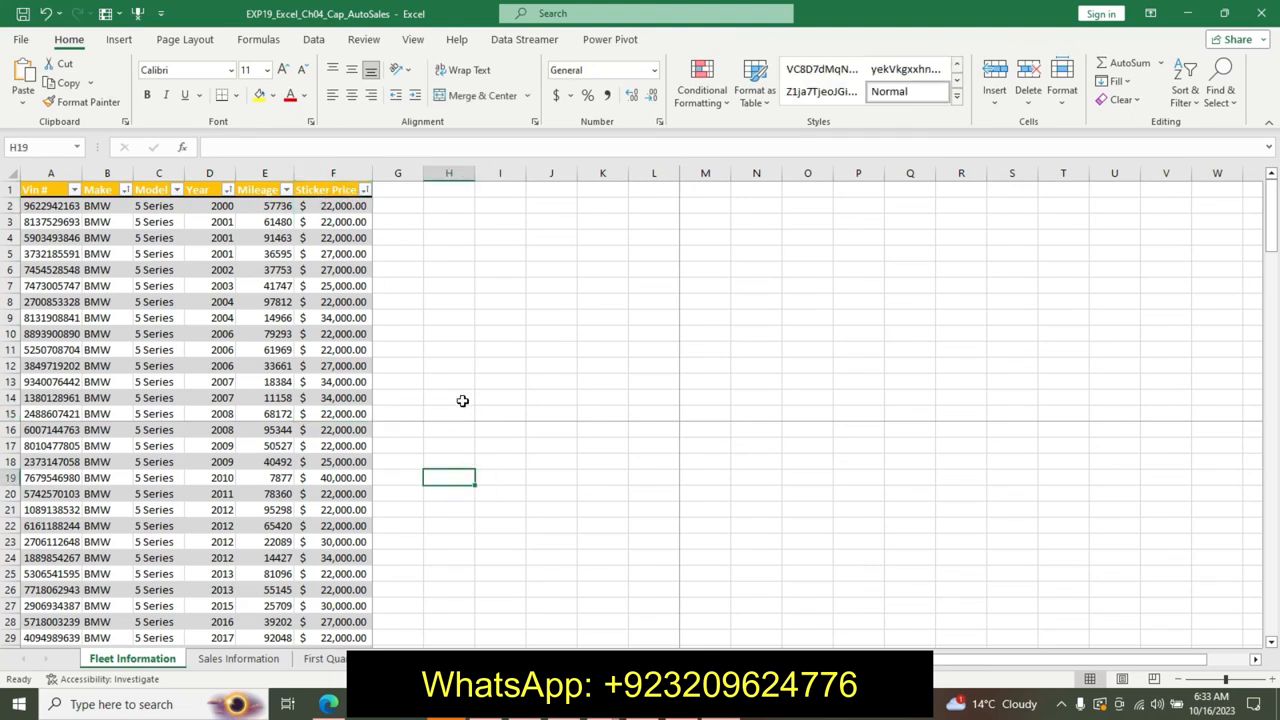